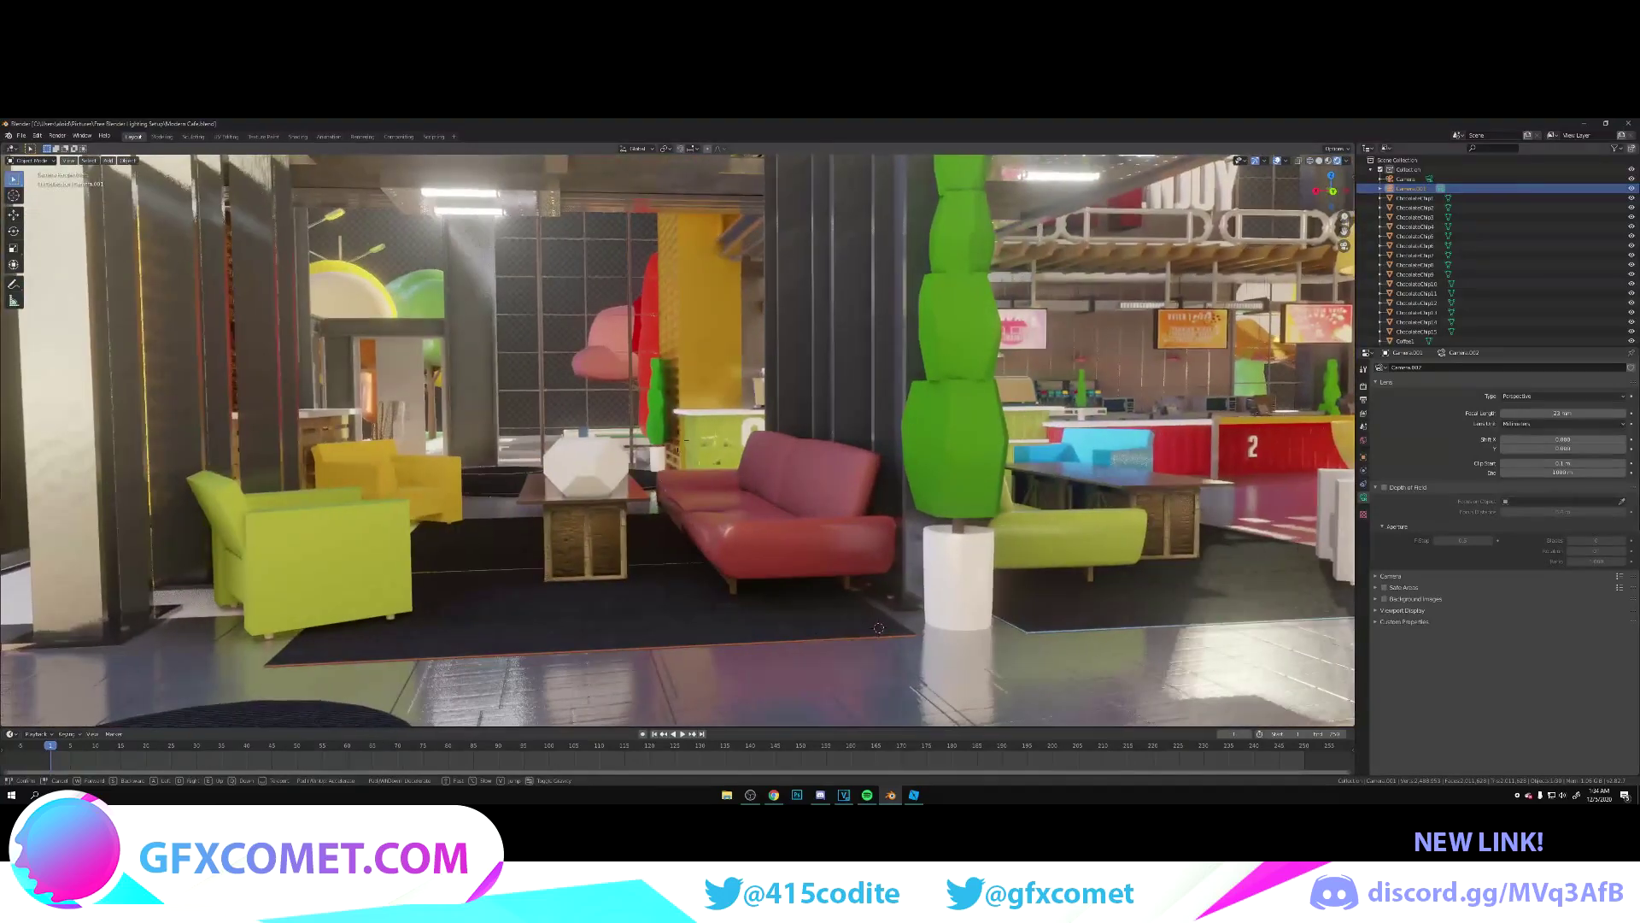
- Walk the camera back to frame the yellow, red and white chairs beside the tiled aisle, and save the file
key("s")
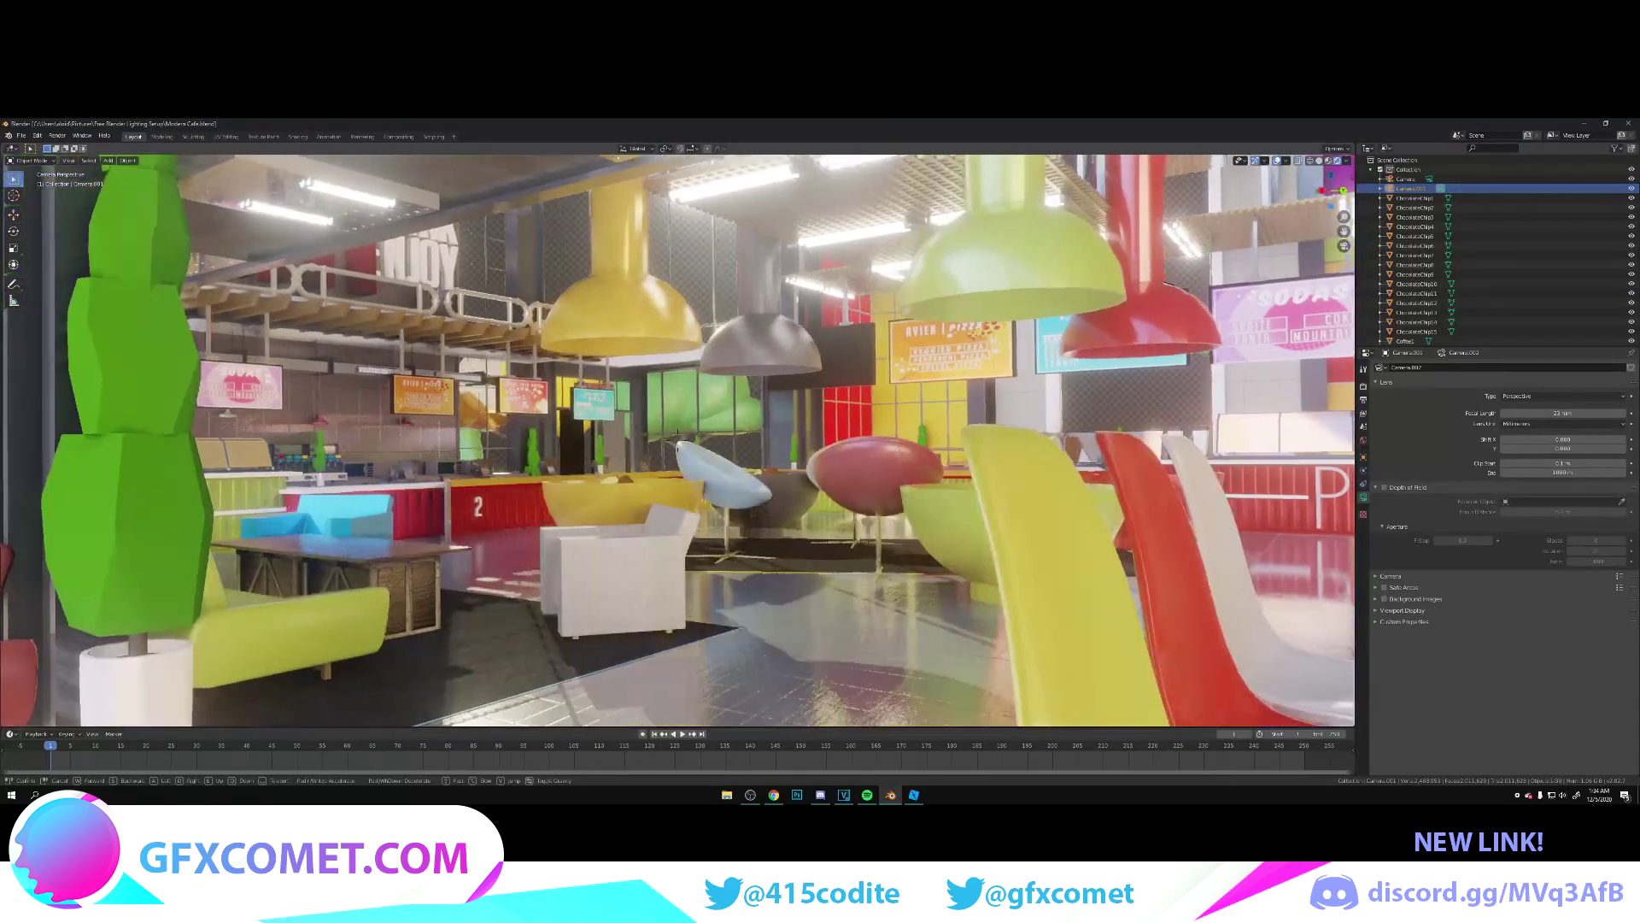
key("a")
key("s")
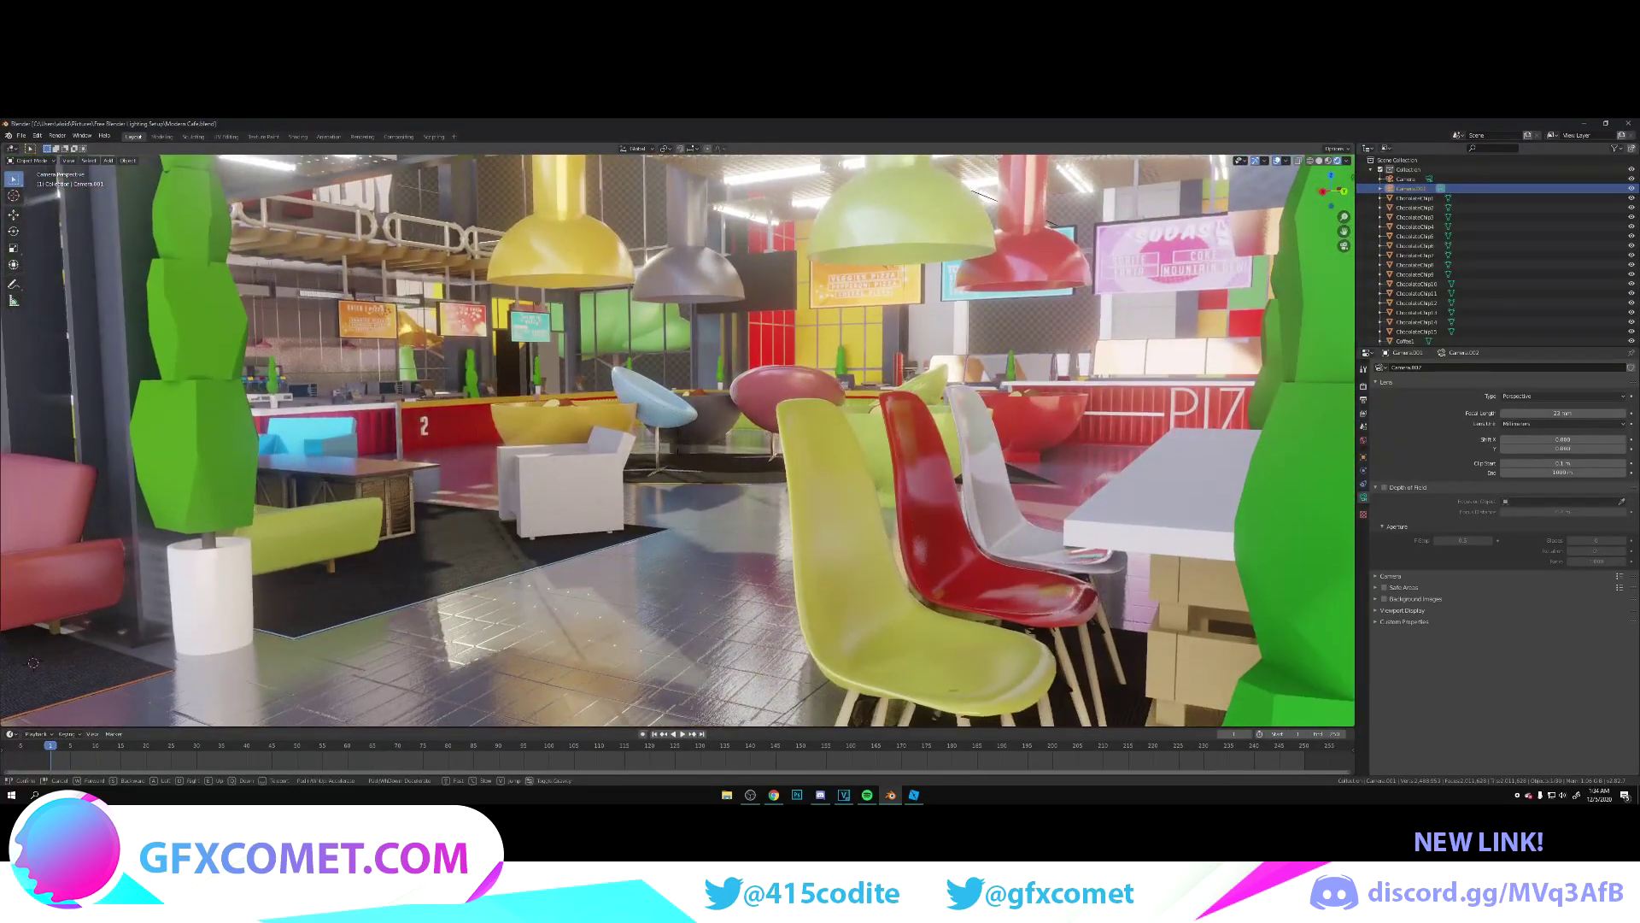
left_click(684, 445)
key("ctrl+s")
- Reduce the camera's focal length for a wider view of the café
left_click_drag(1572, 413, 1550, 413)
left_click(1596, 413)
left_click_drag(1540, 415, 1538, 414)
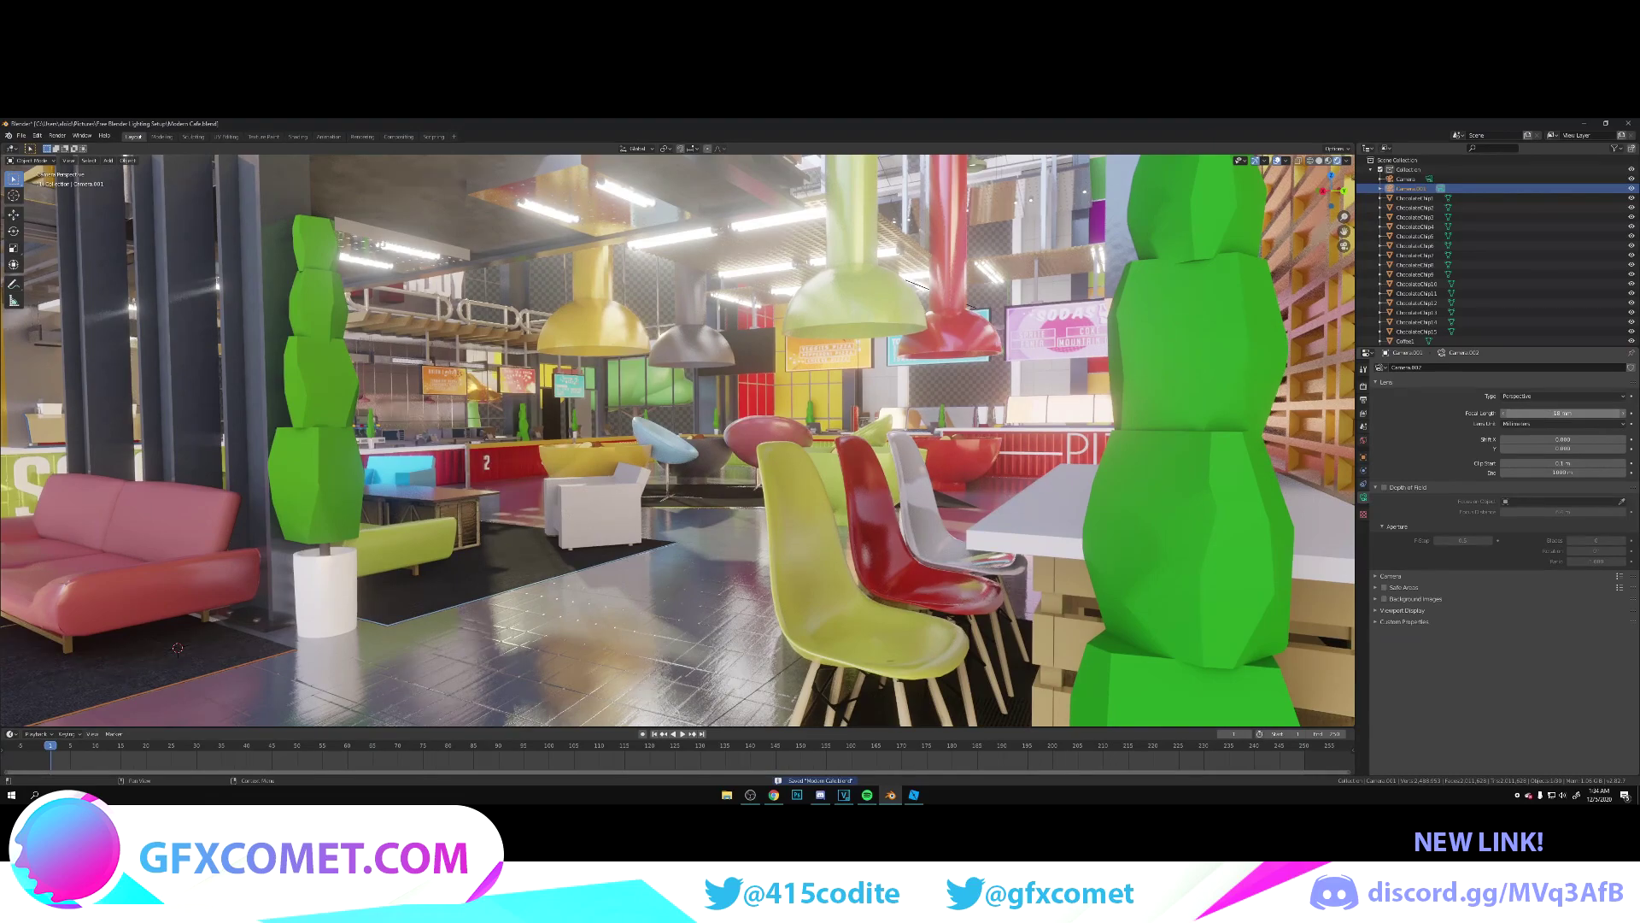
- Reframe the camera farther back so the shot spans the pink sofa, the planter and the row of chairs
key("shift+grave")
key("w")
key("s")
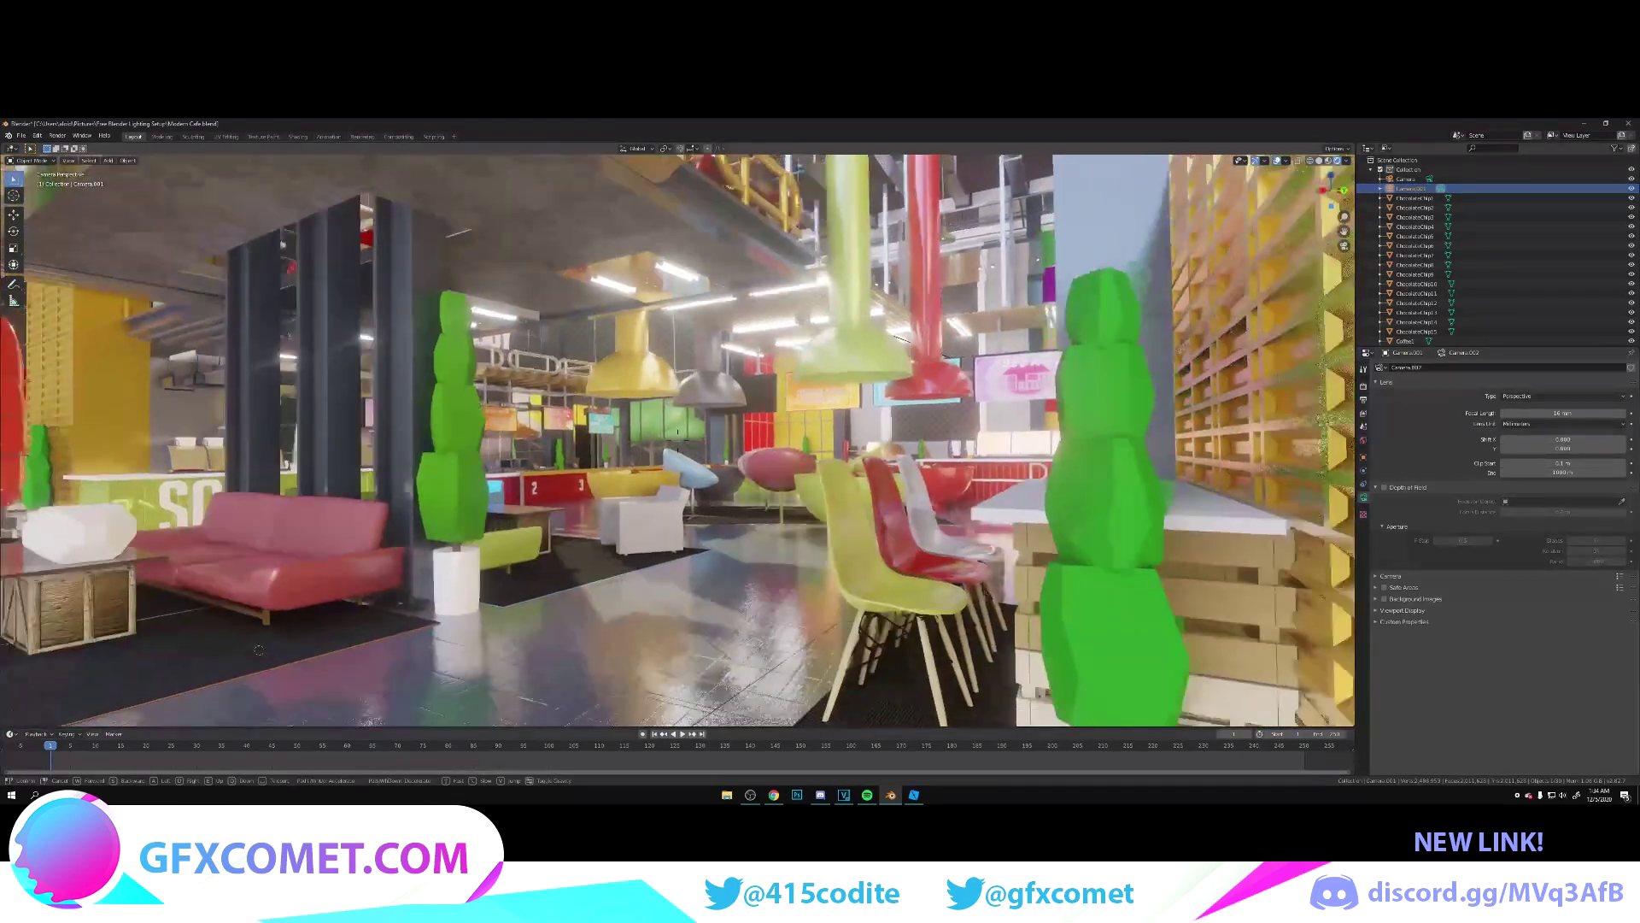
key("w")
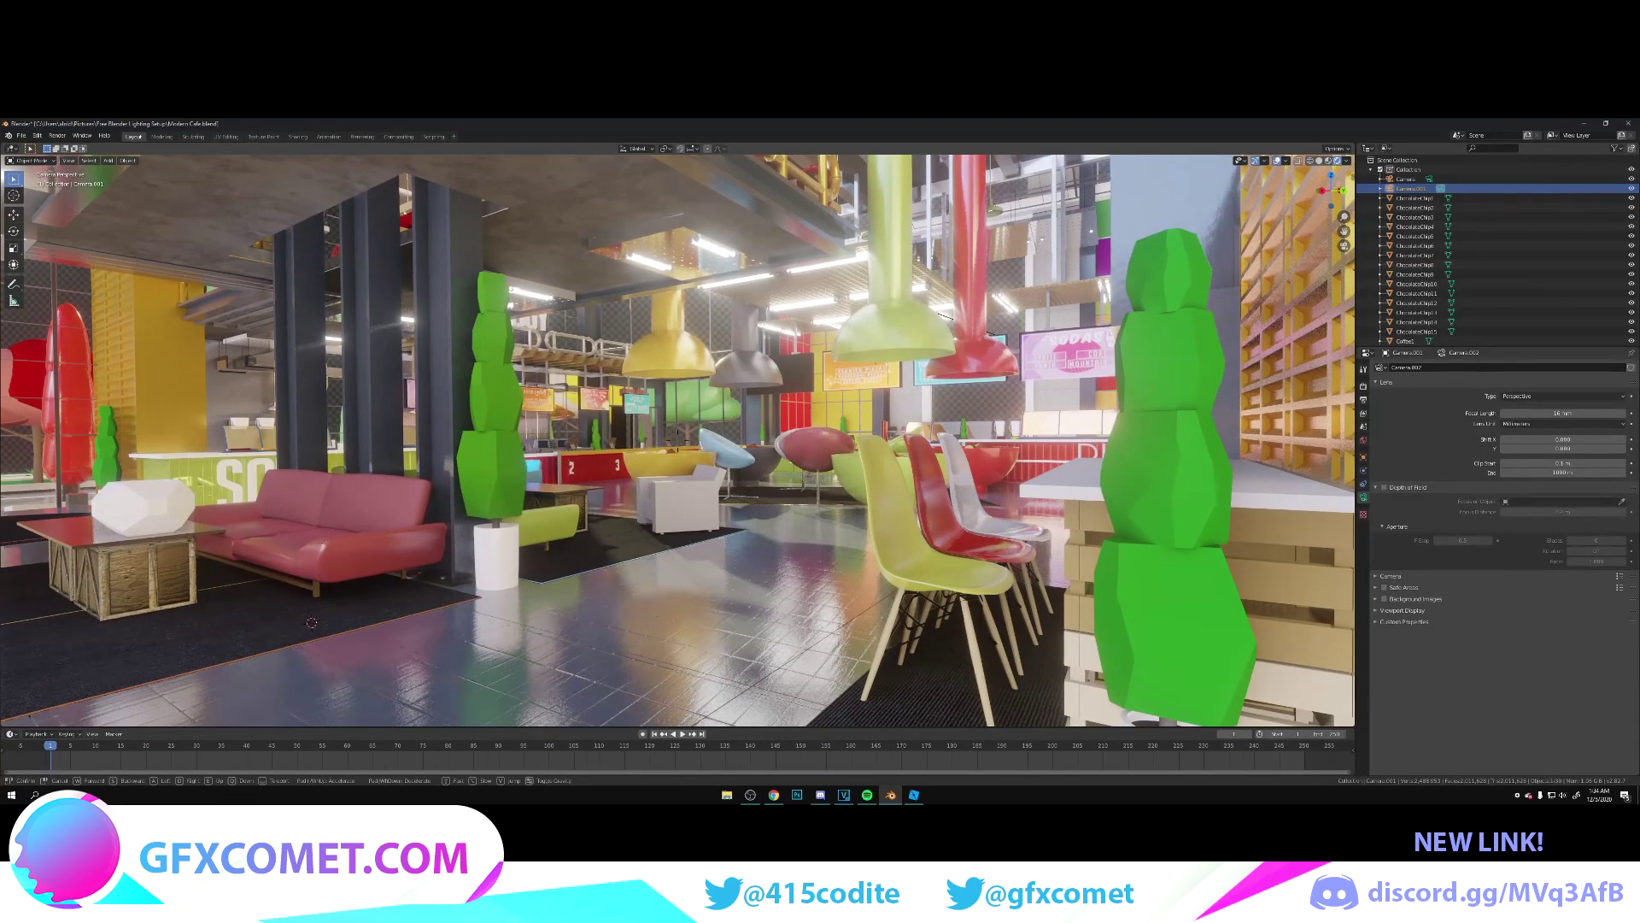
key("Return")
left_click(884, 423)
- Walk the camera through the café to a low lounge shot between the red and grey bowl tables, facing the round chairs
key("shift+grave")
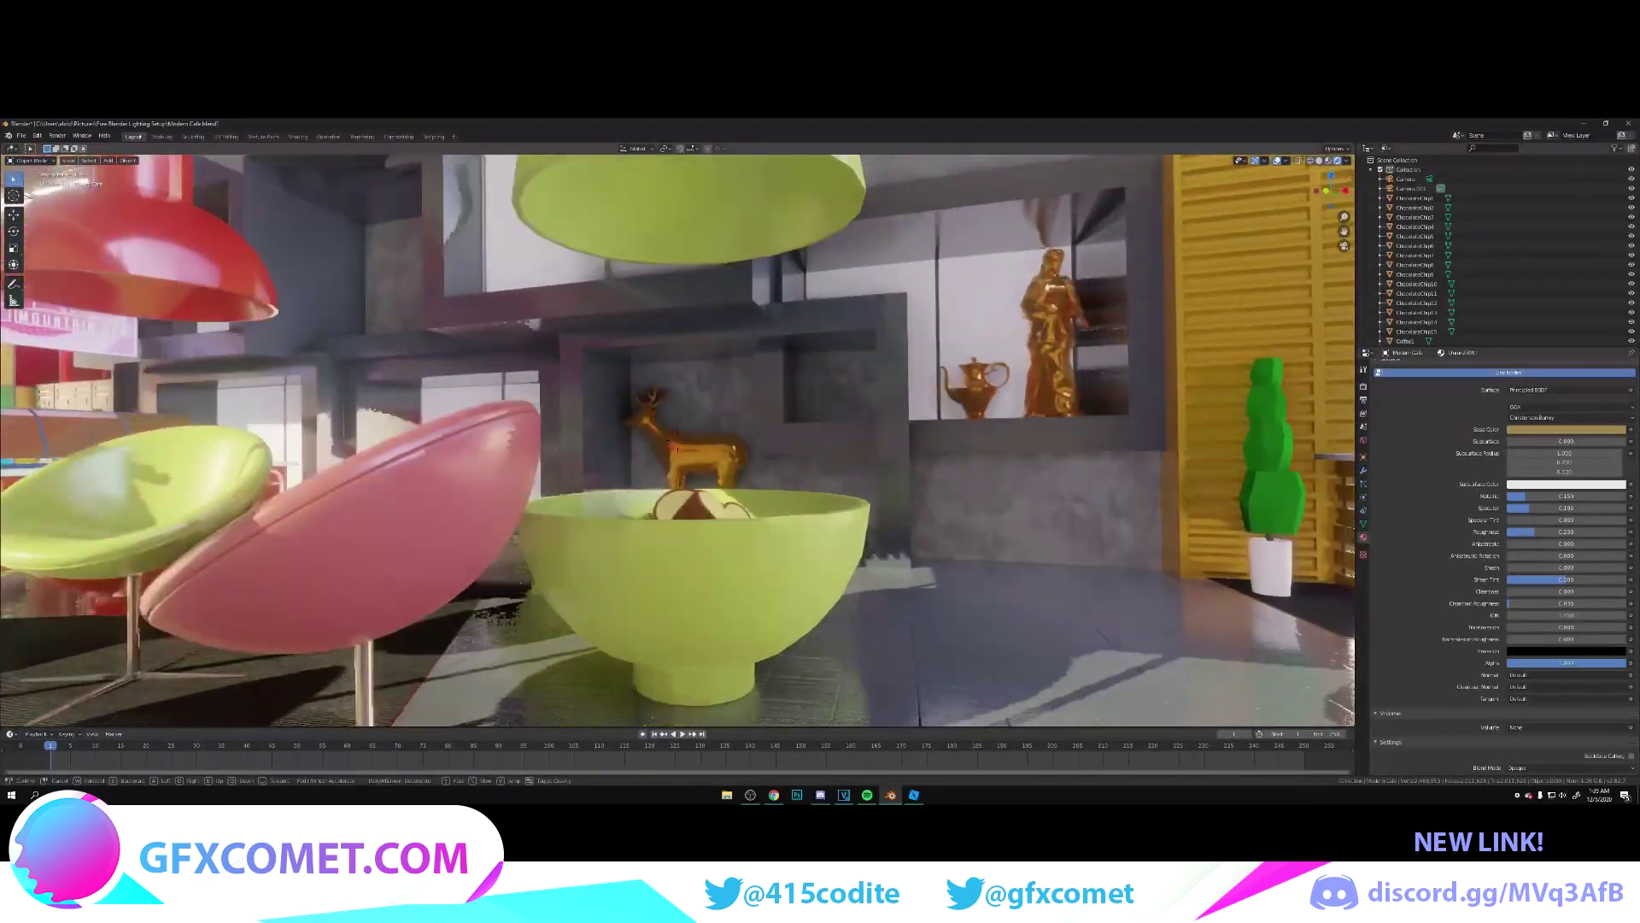
key("s")
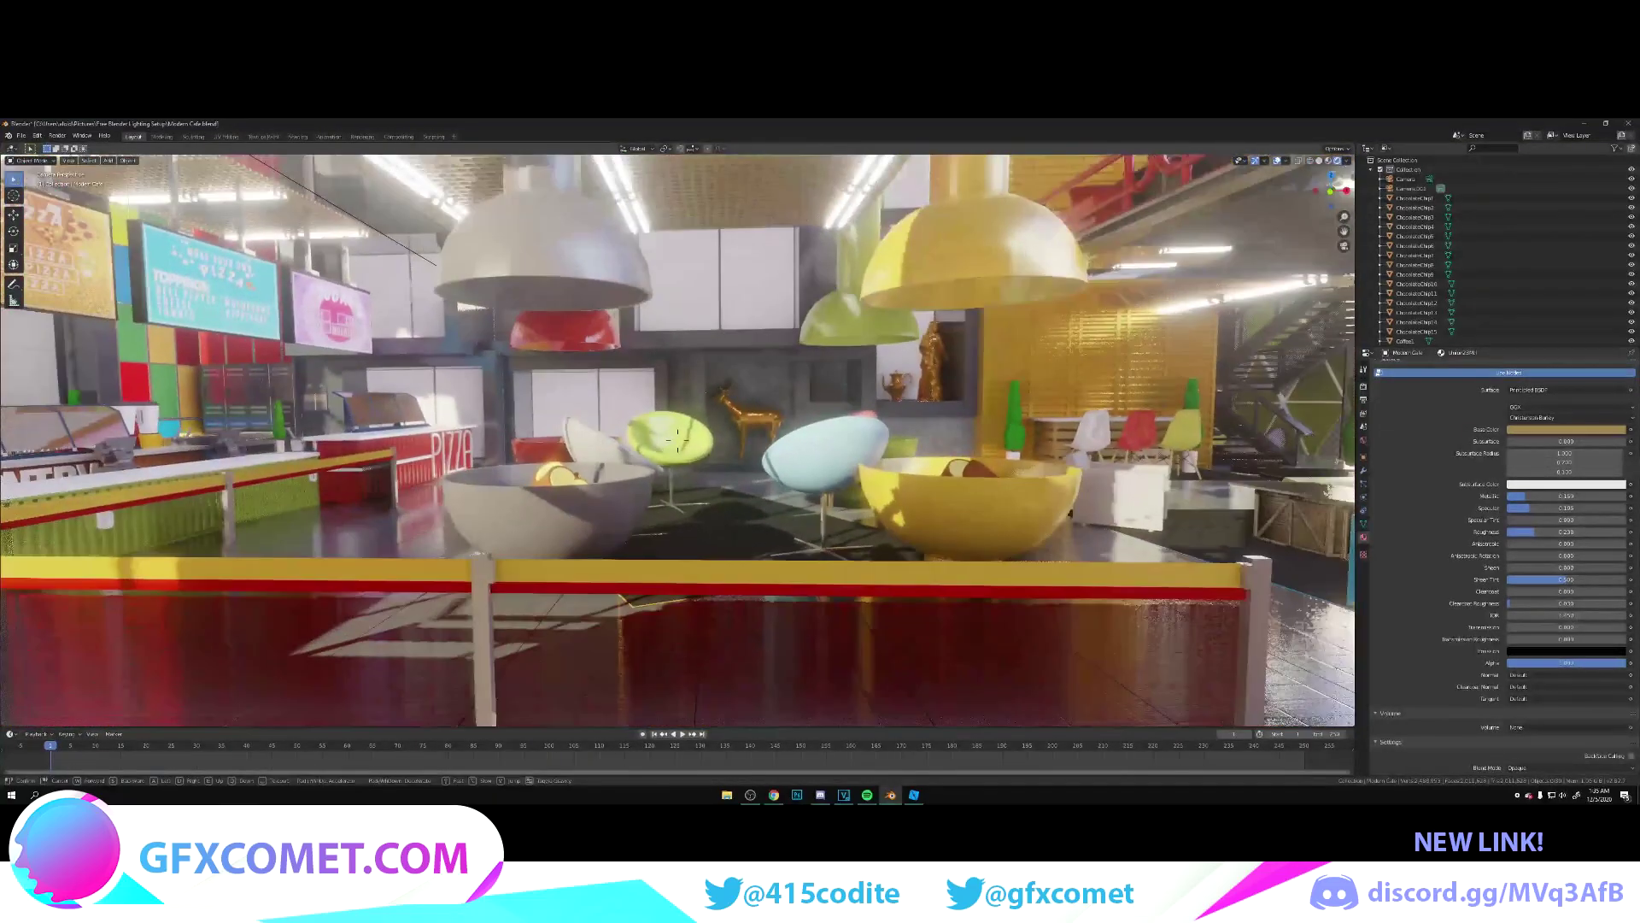
key("w")
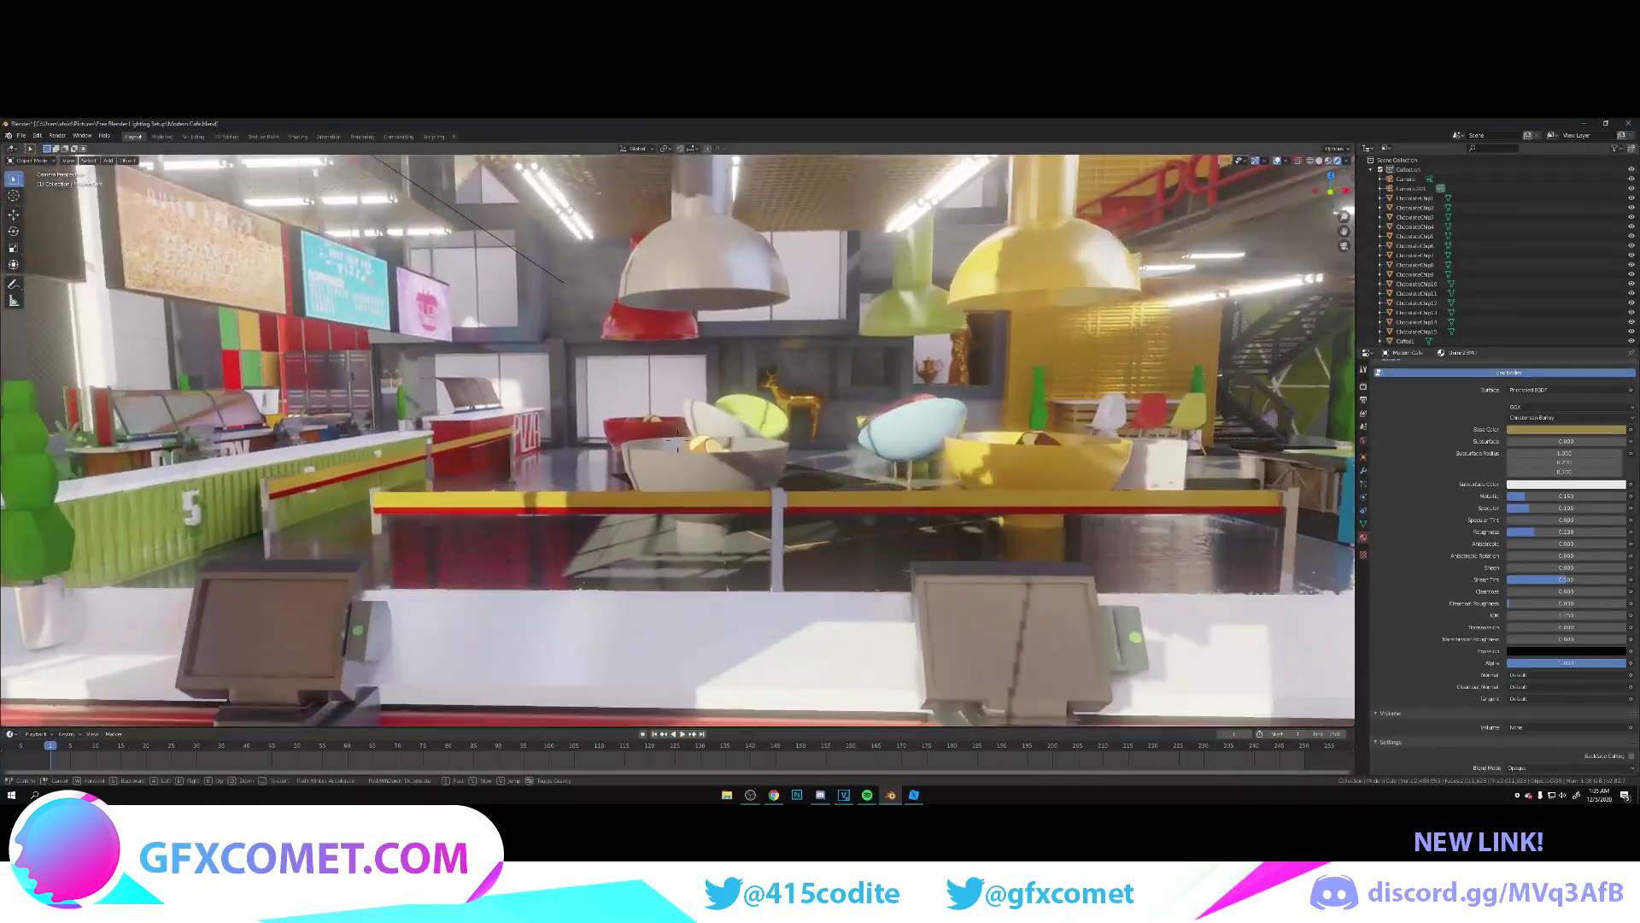
key("s")
key("w")
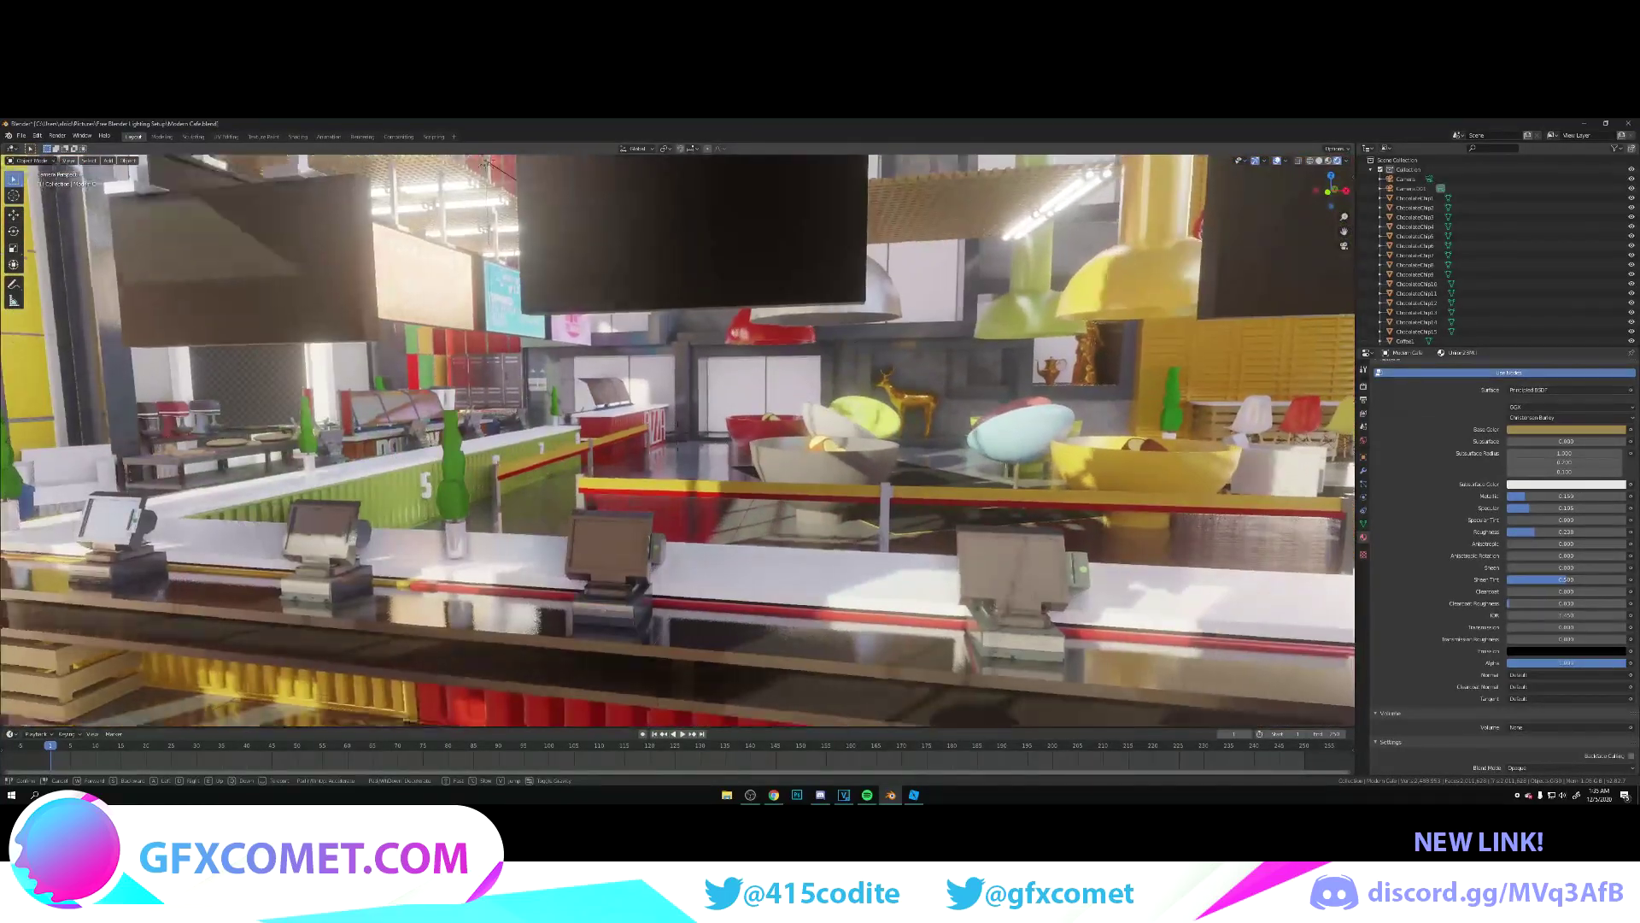
key("w")
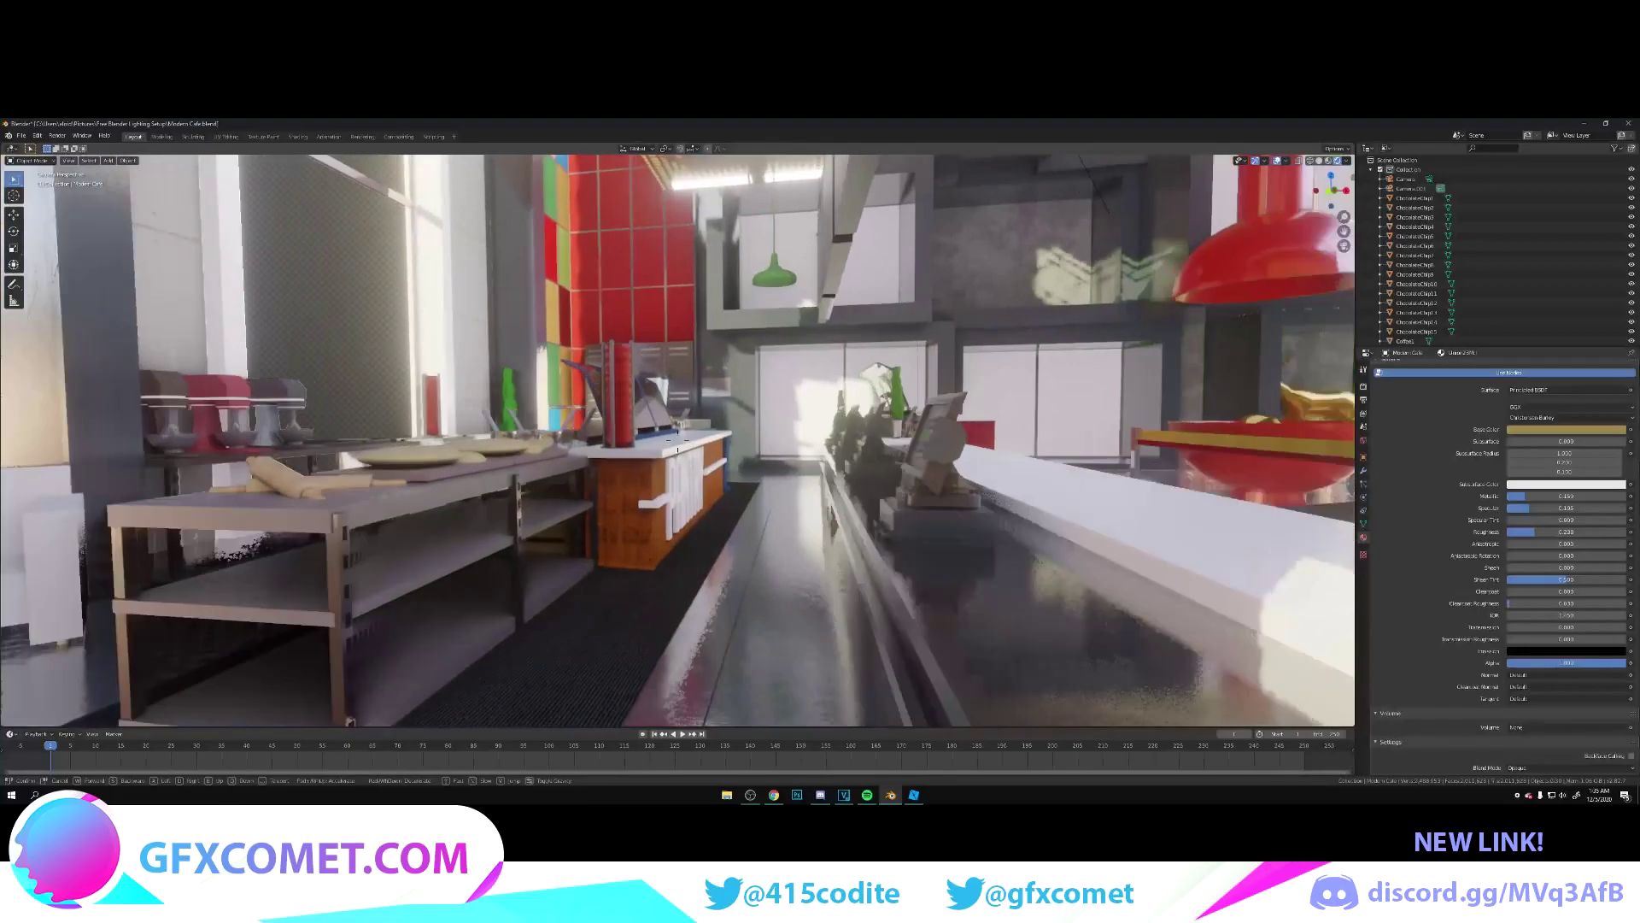
key("w")
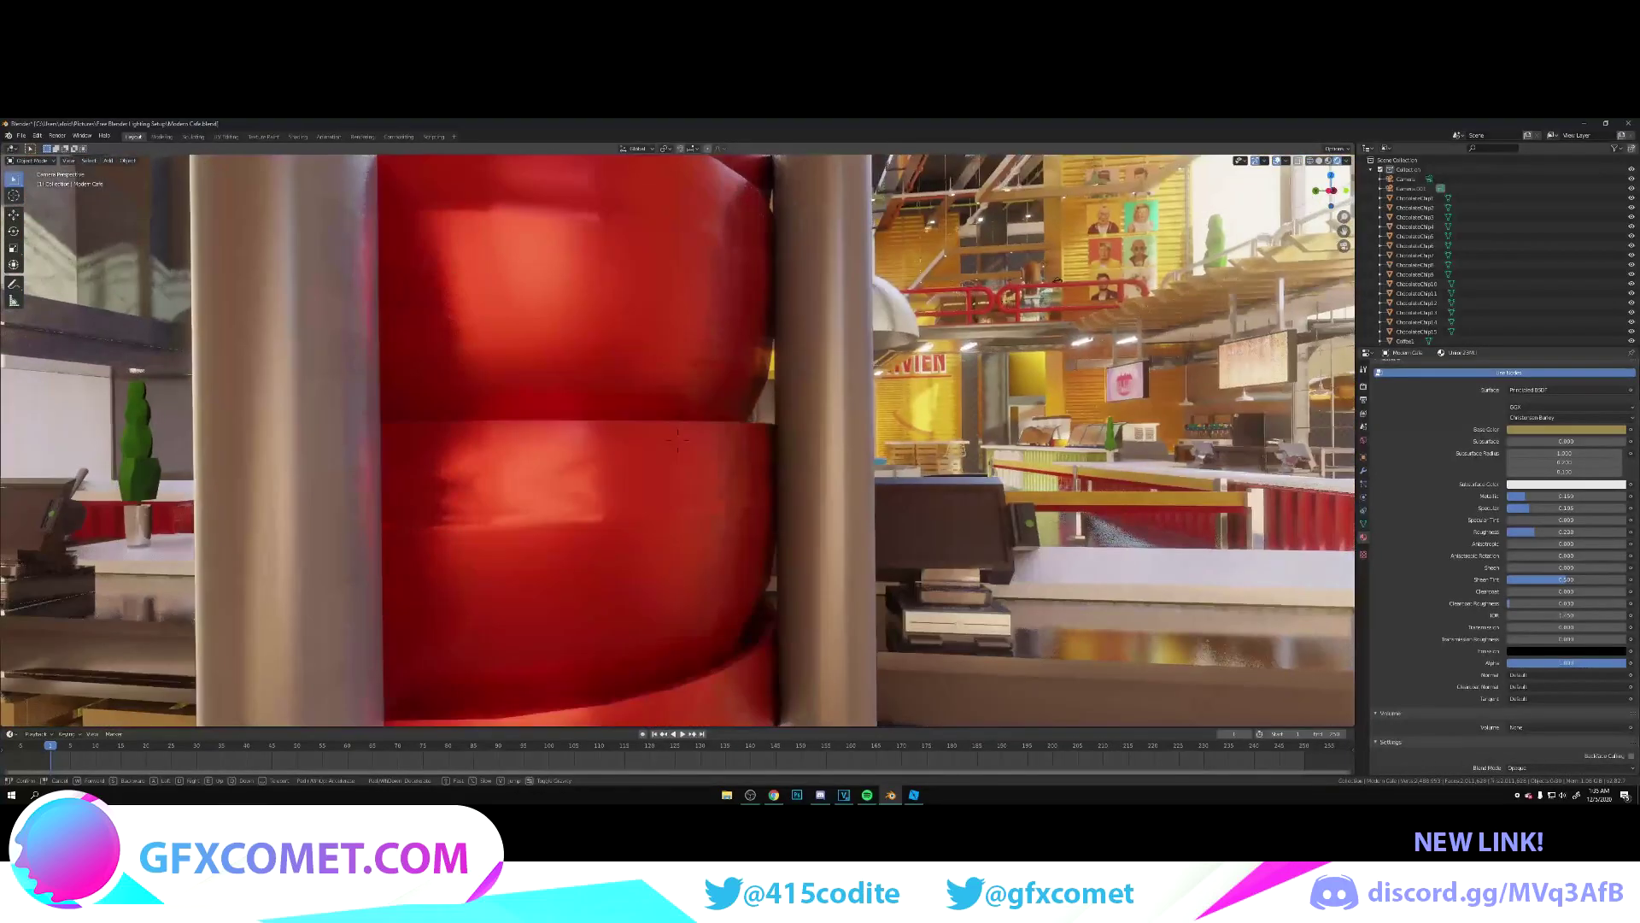
key("w")
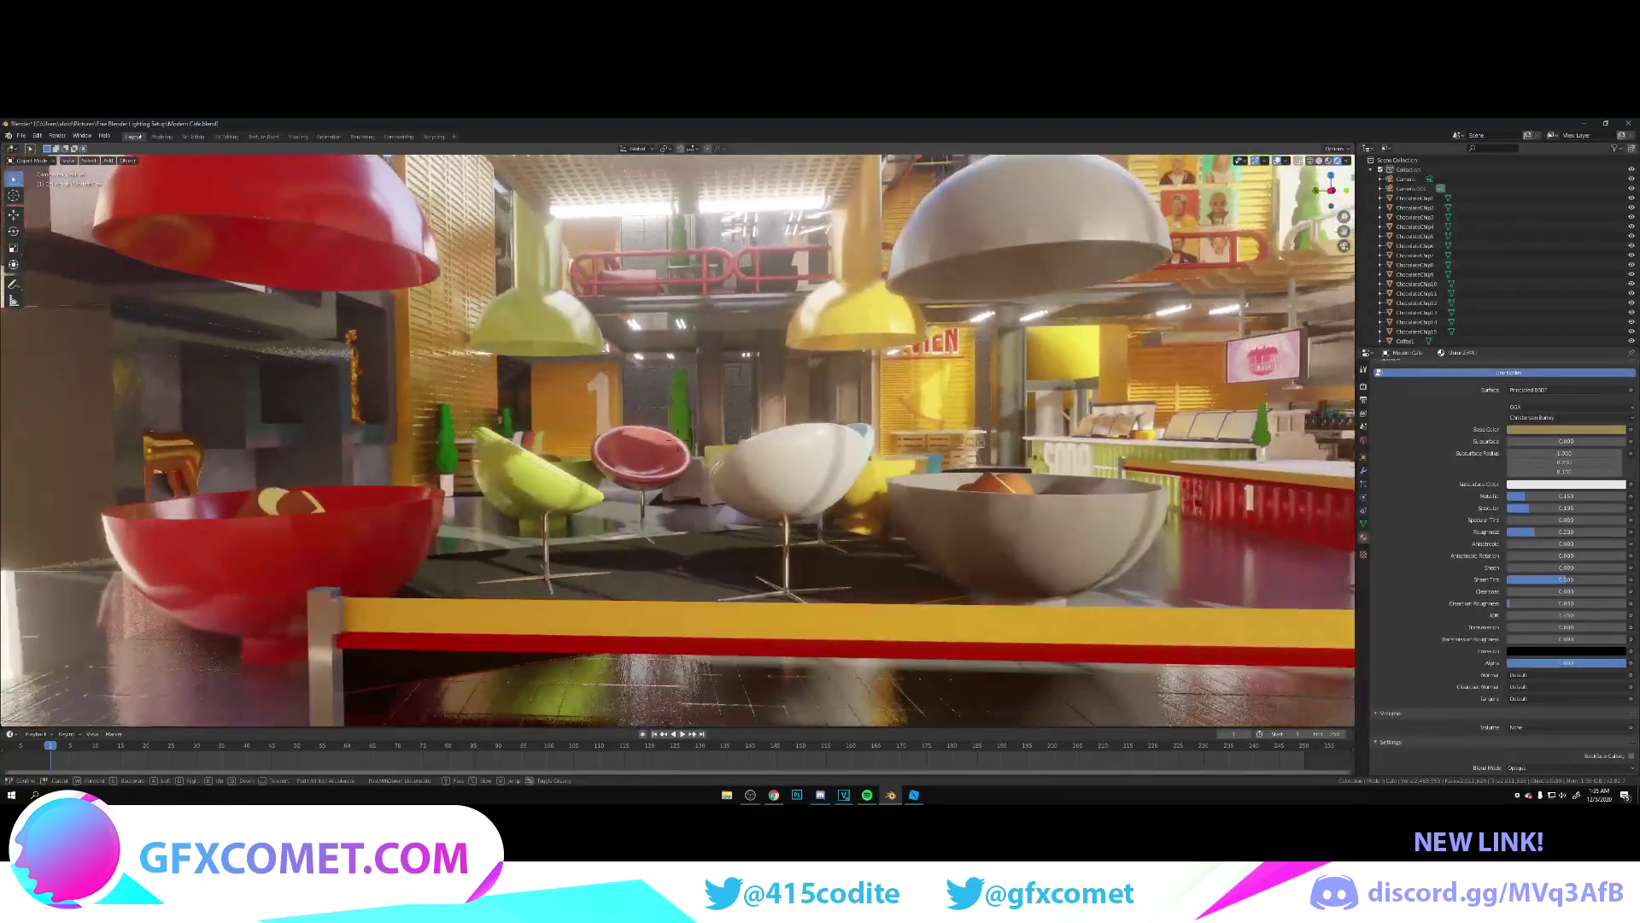
key("w")
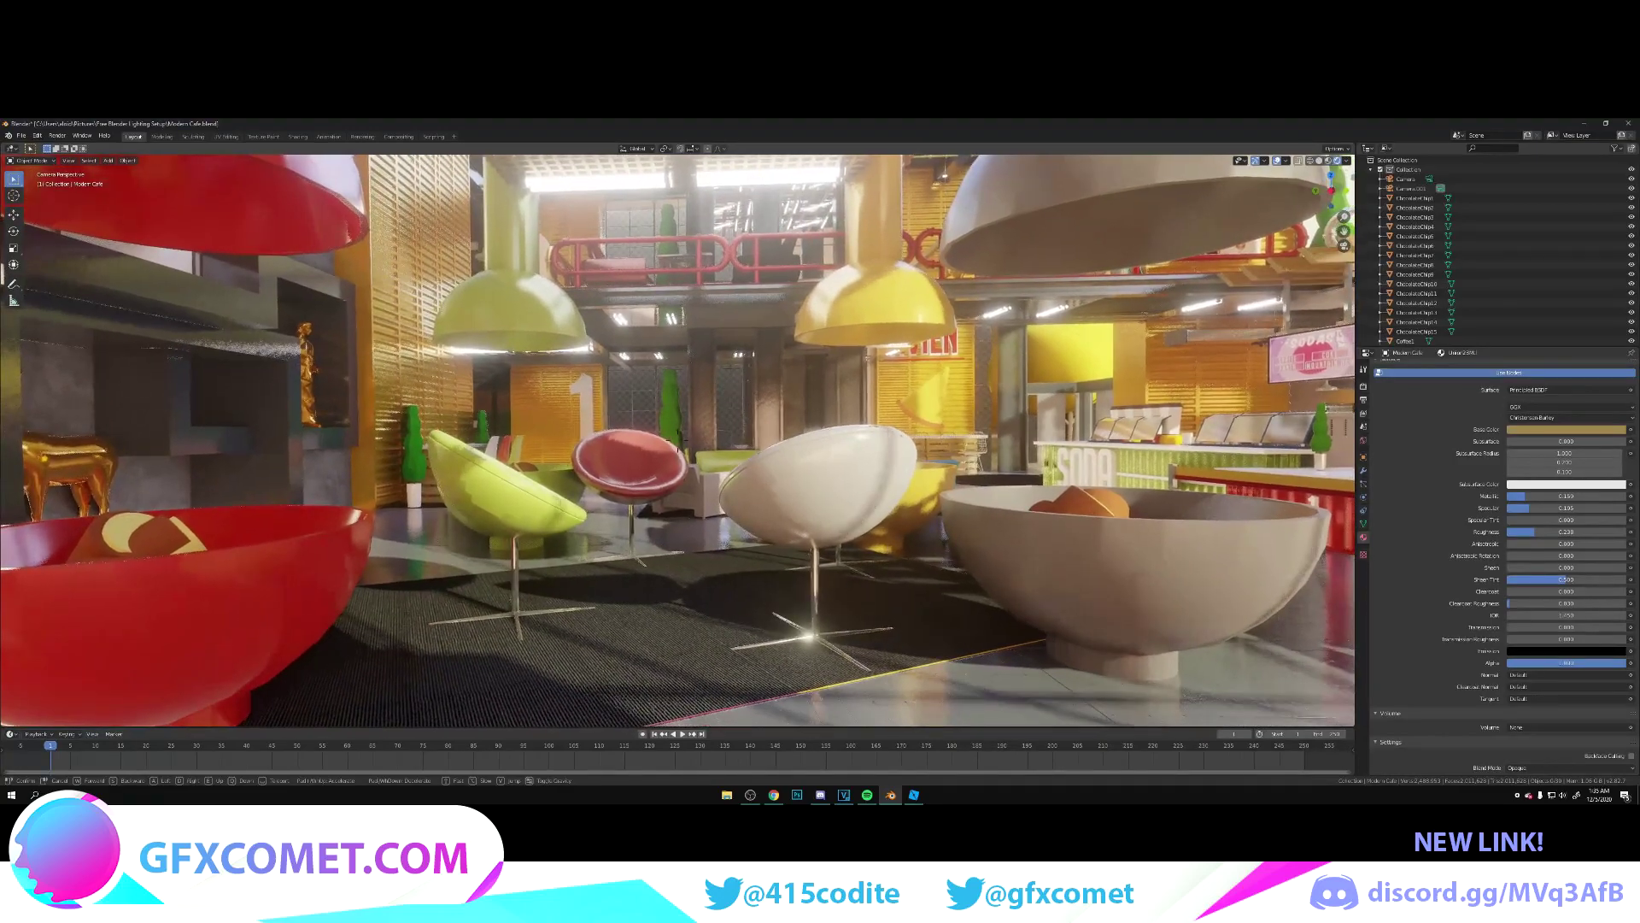
key("a")
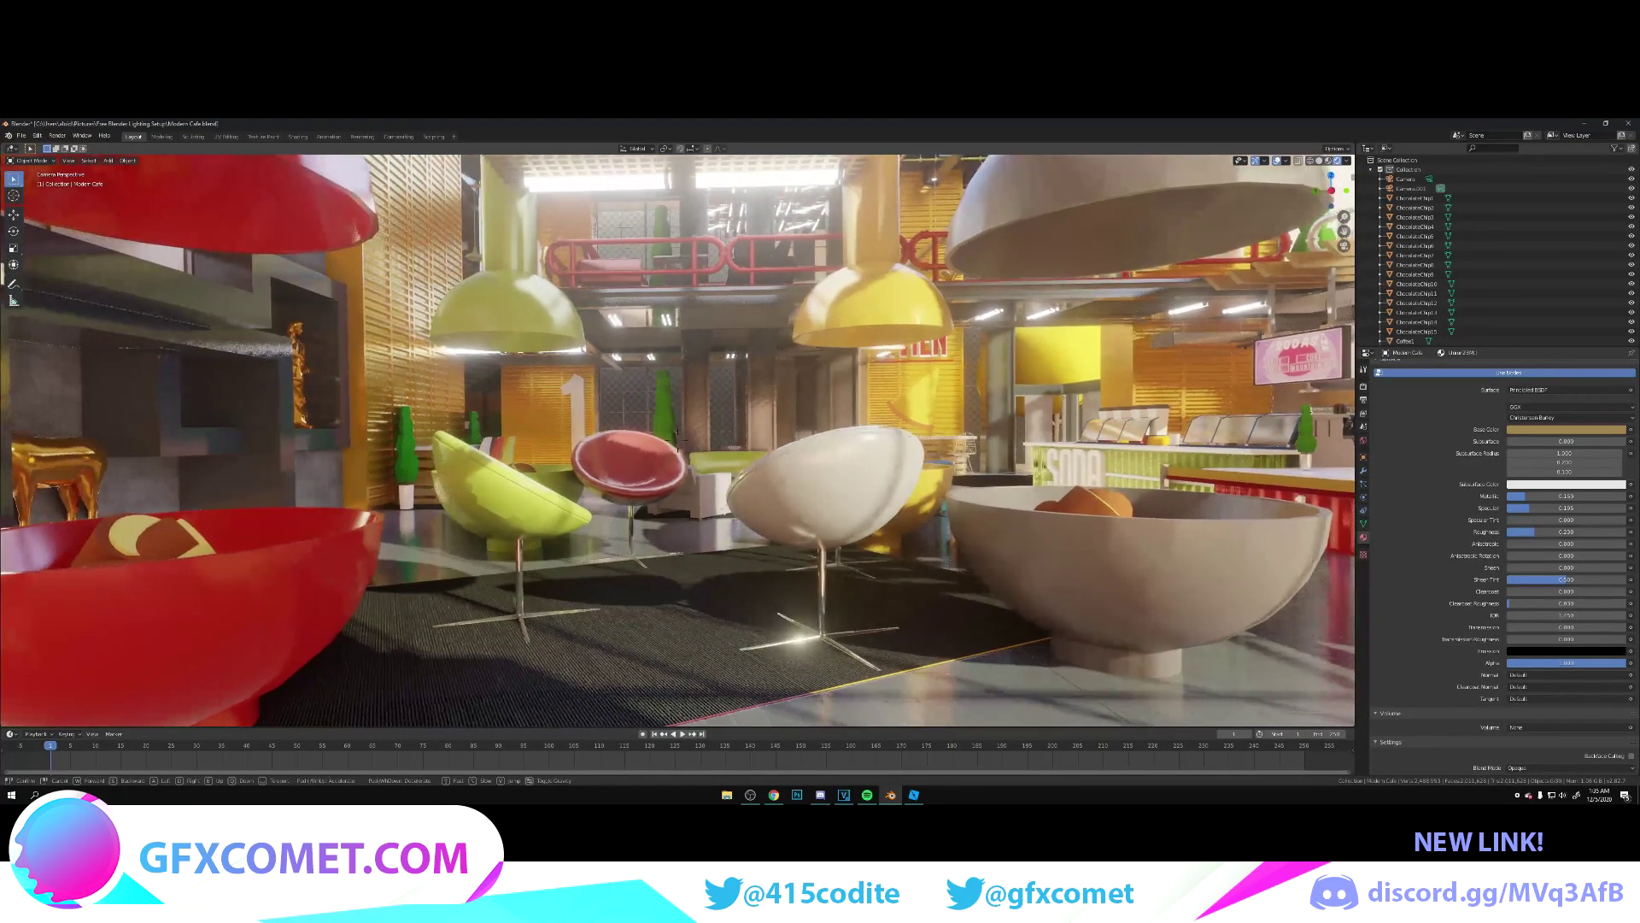
left_click(678, 439)
- Duplicate the seated character and move the copy along the X and Y axes to the red round chair in the lounge
scroll(1493, 239, "down", 4)
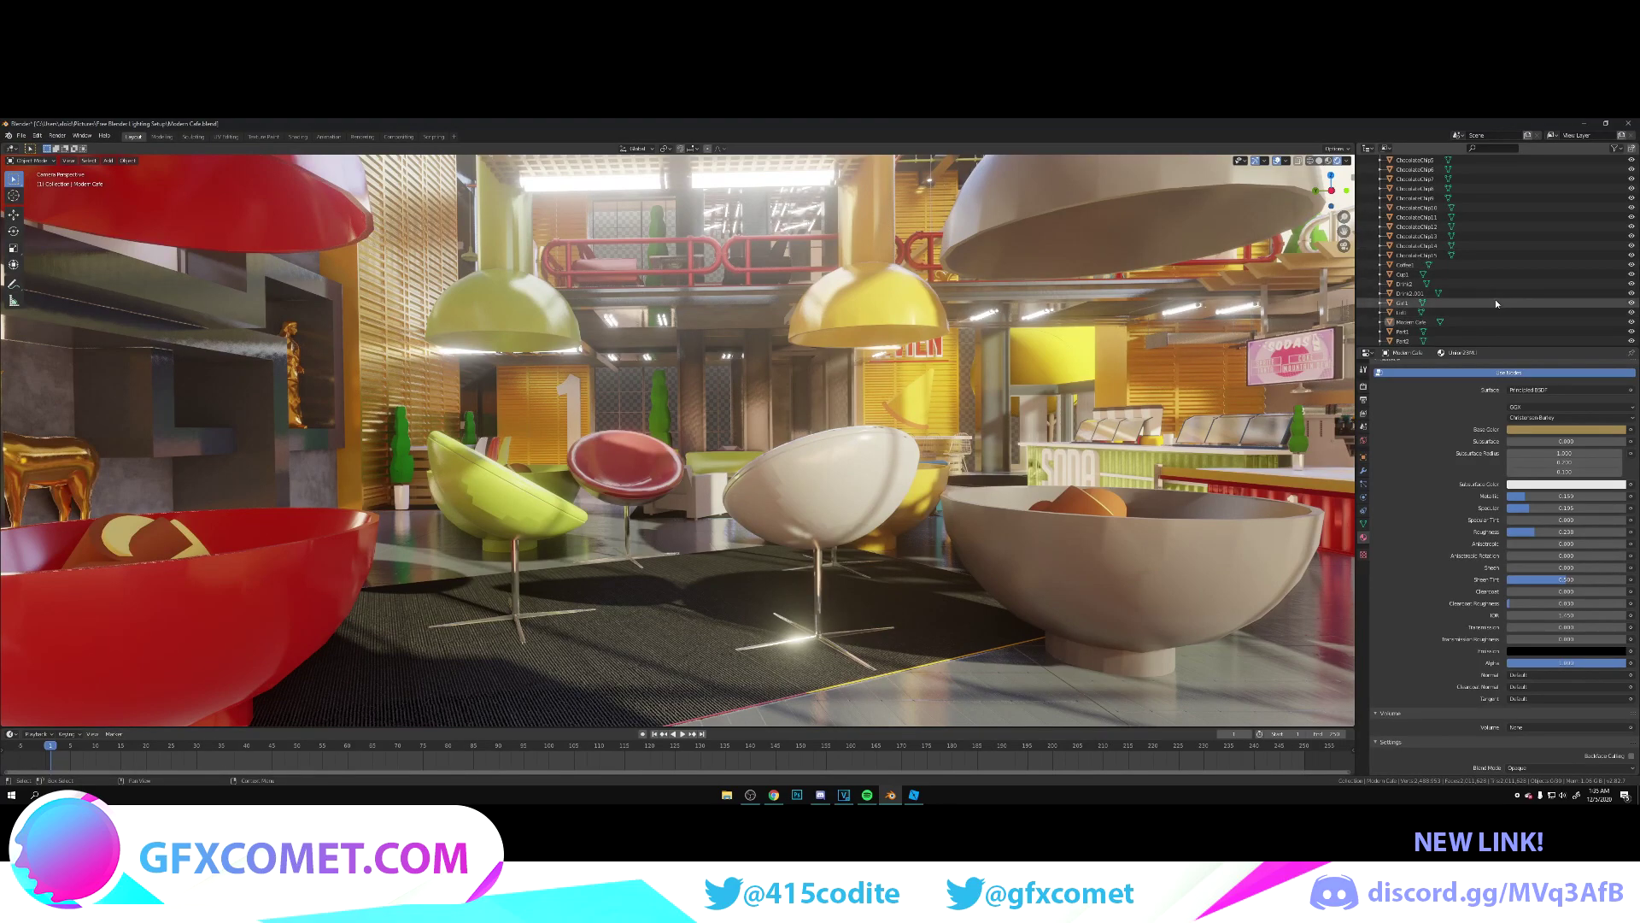
left_click(1469, 303)
key("shift+d")
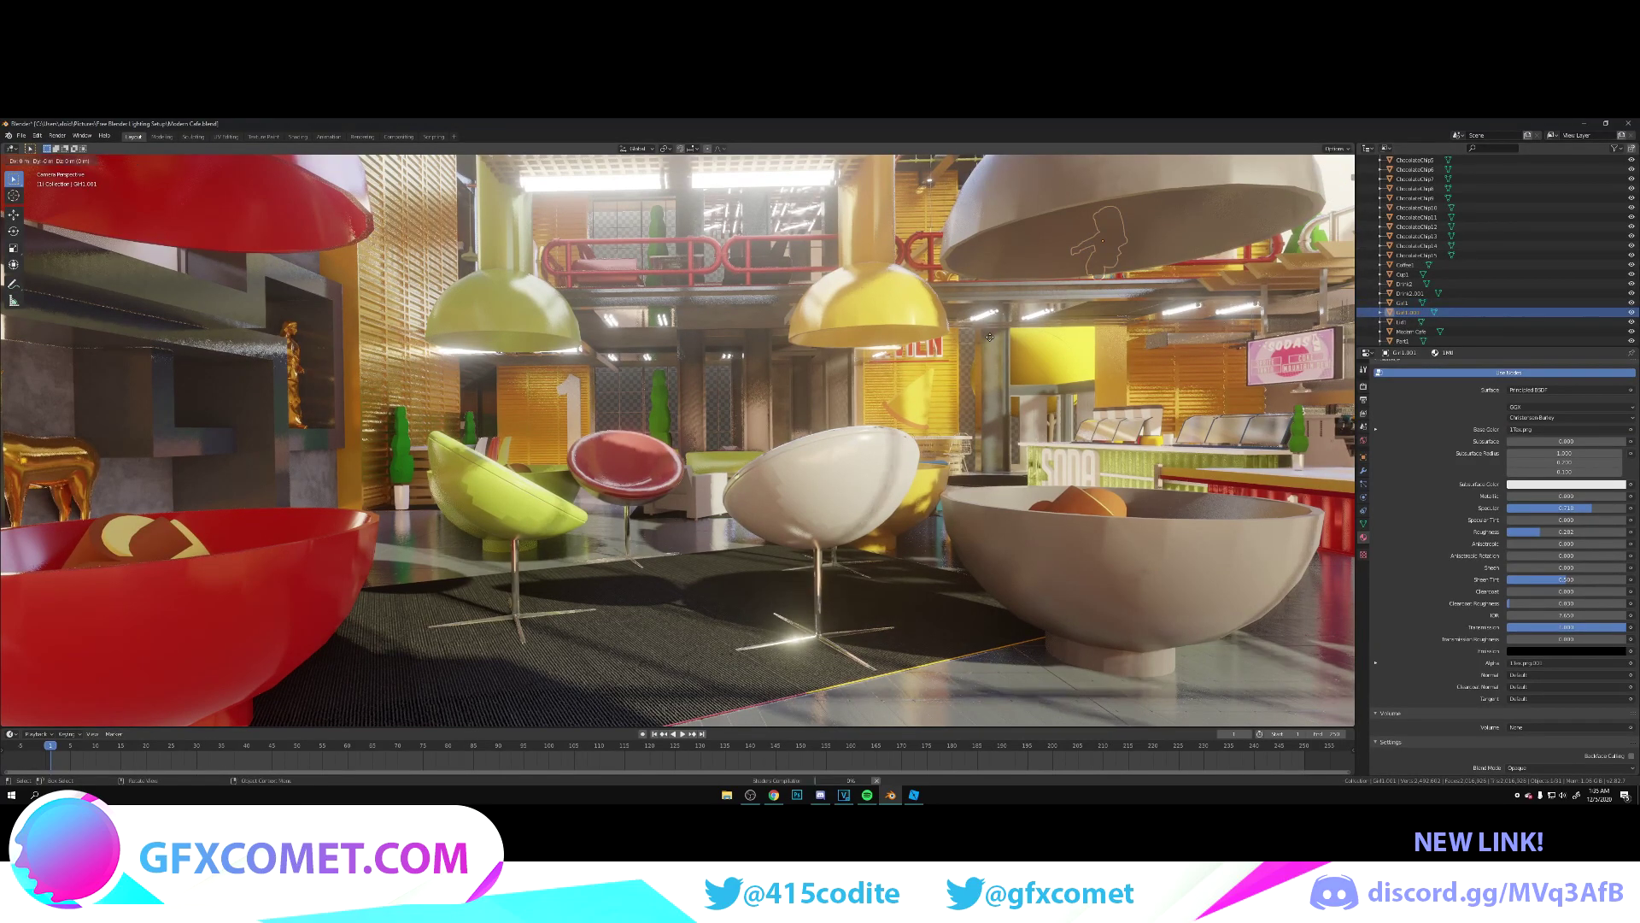
key("x")
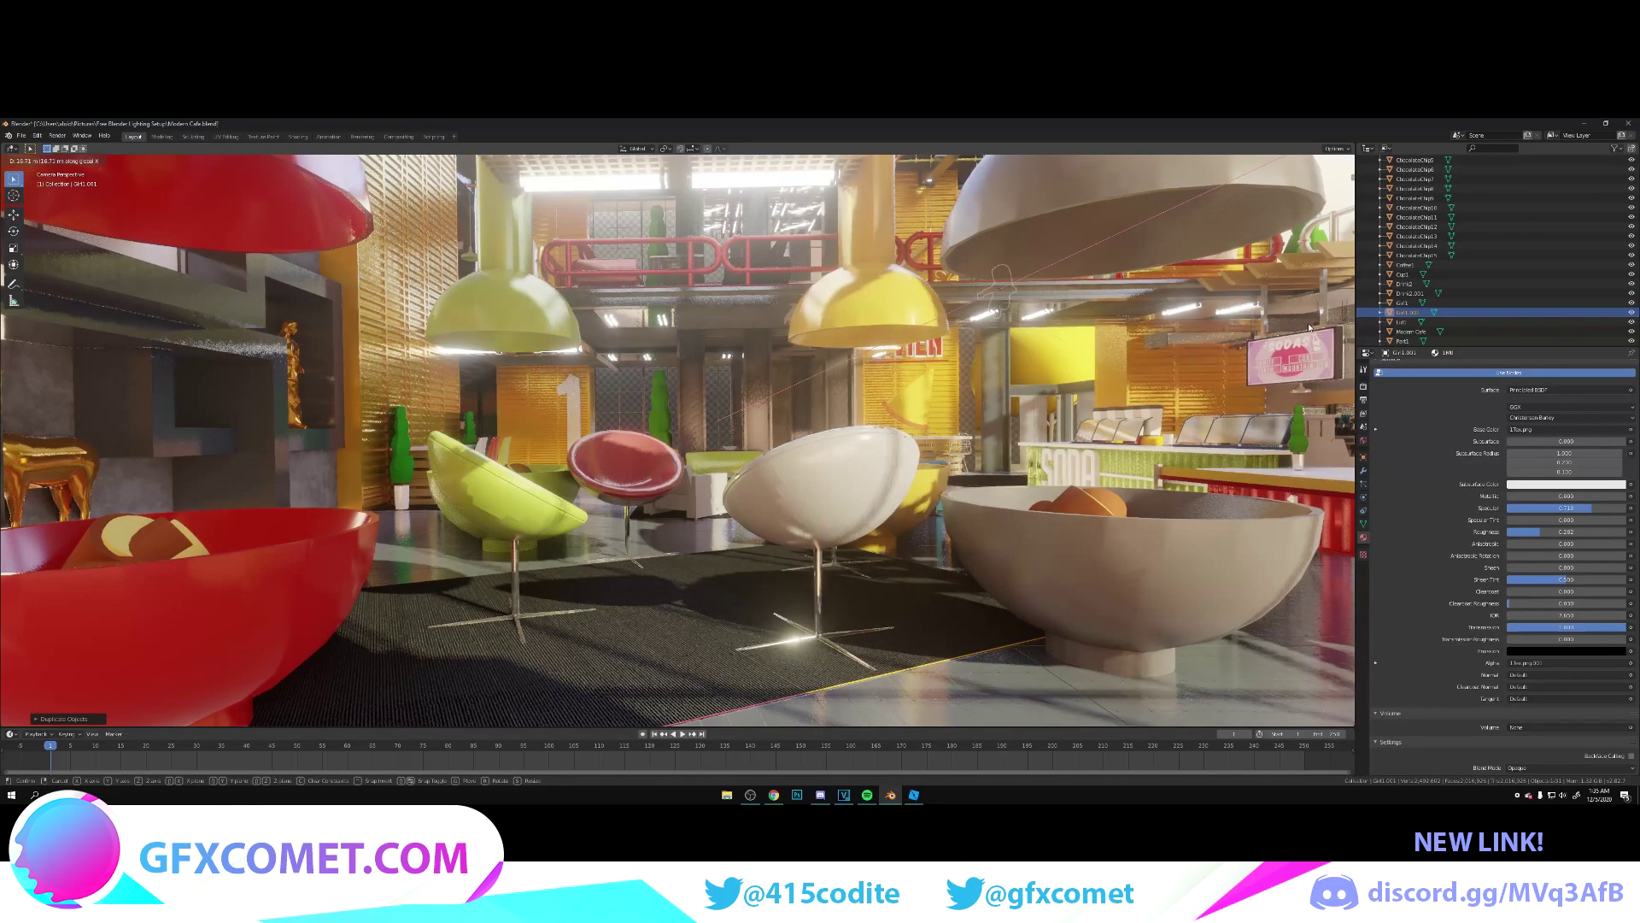
left_click(1186, 328)
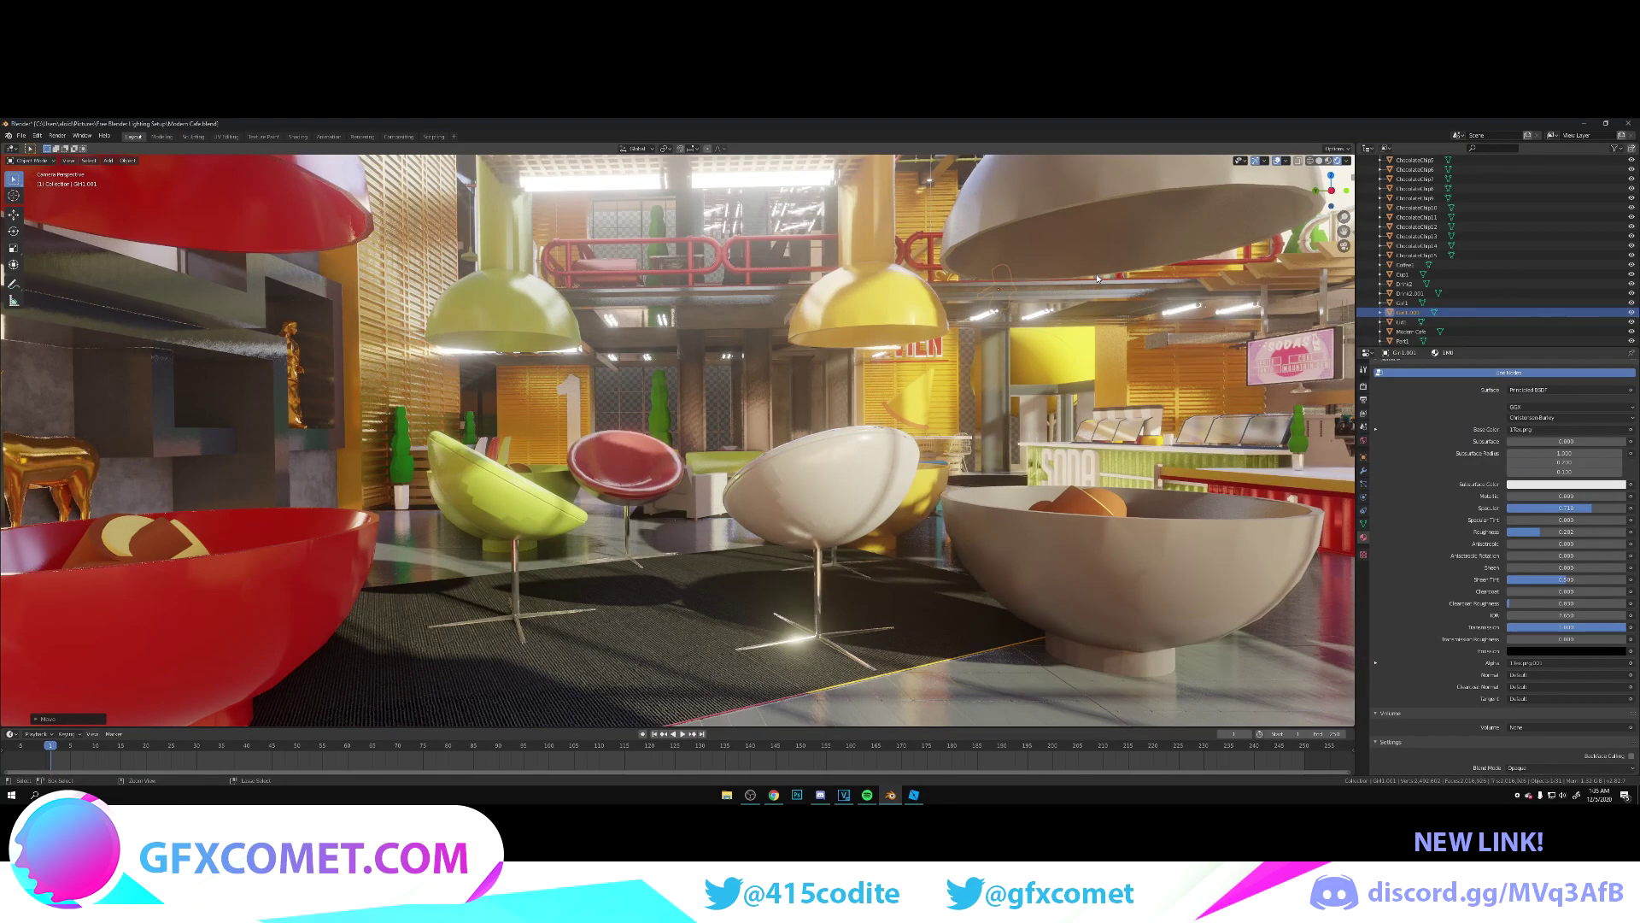
key("g")
key("y")
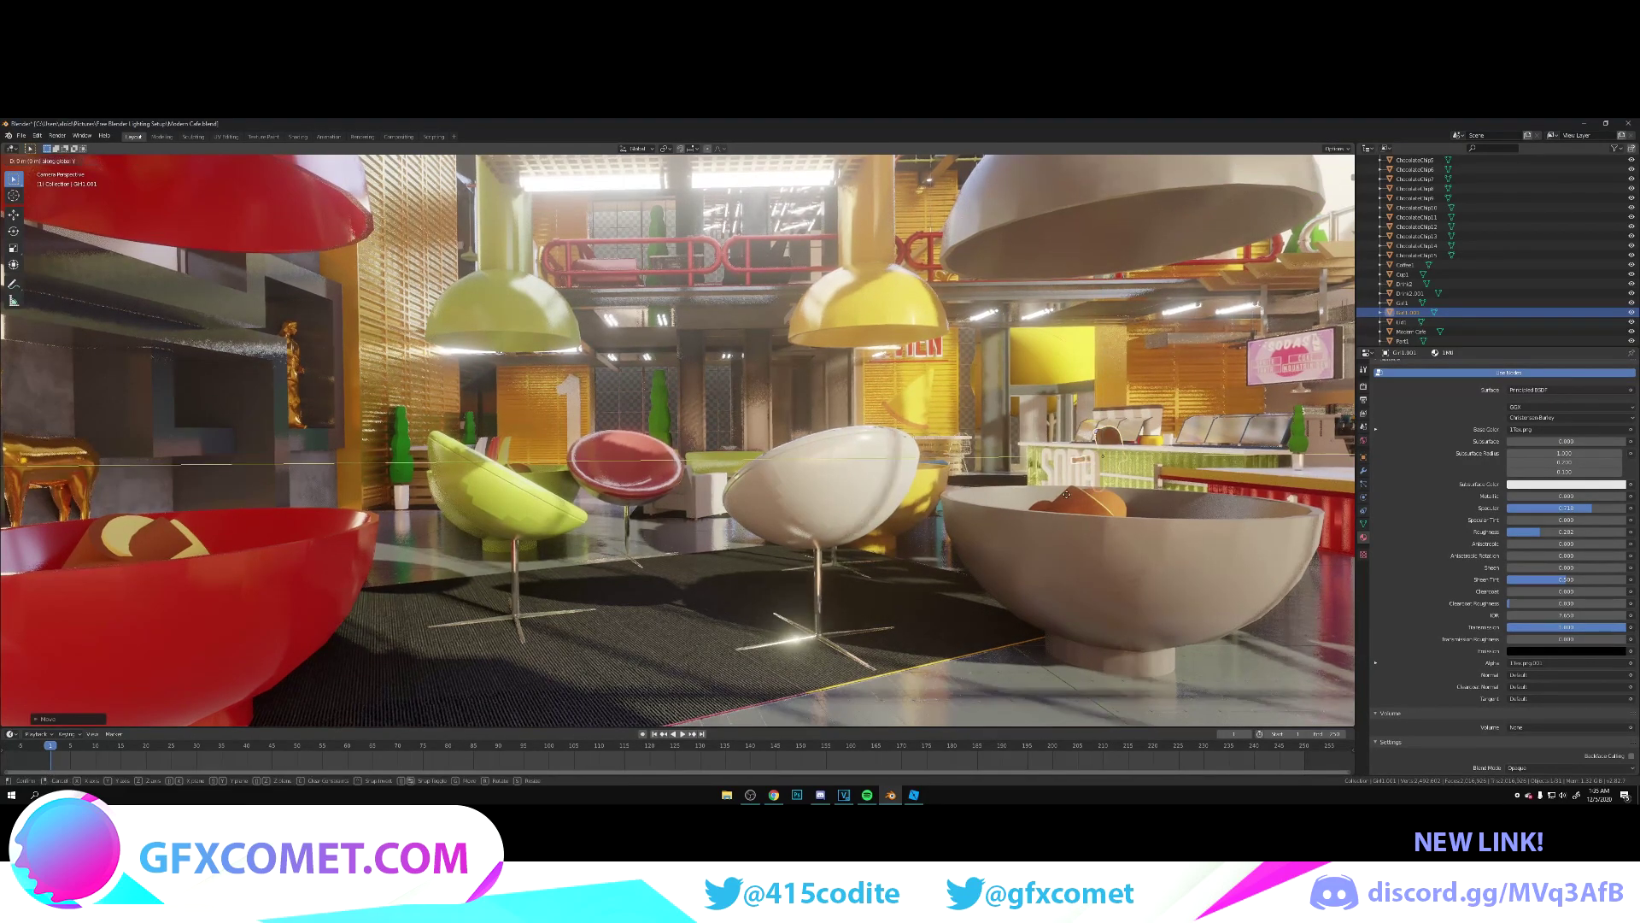
key("x")
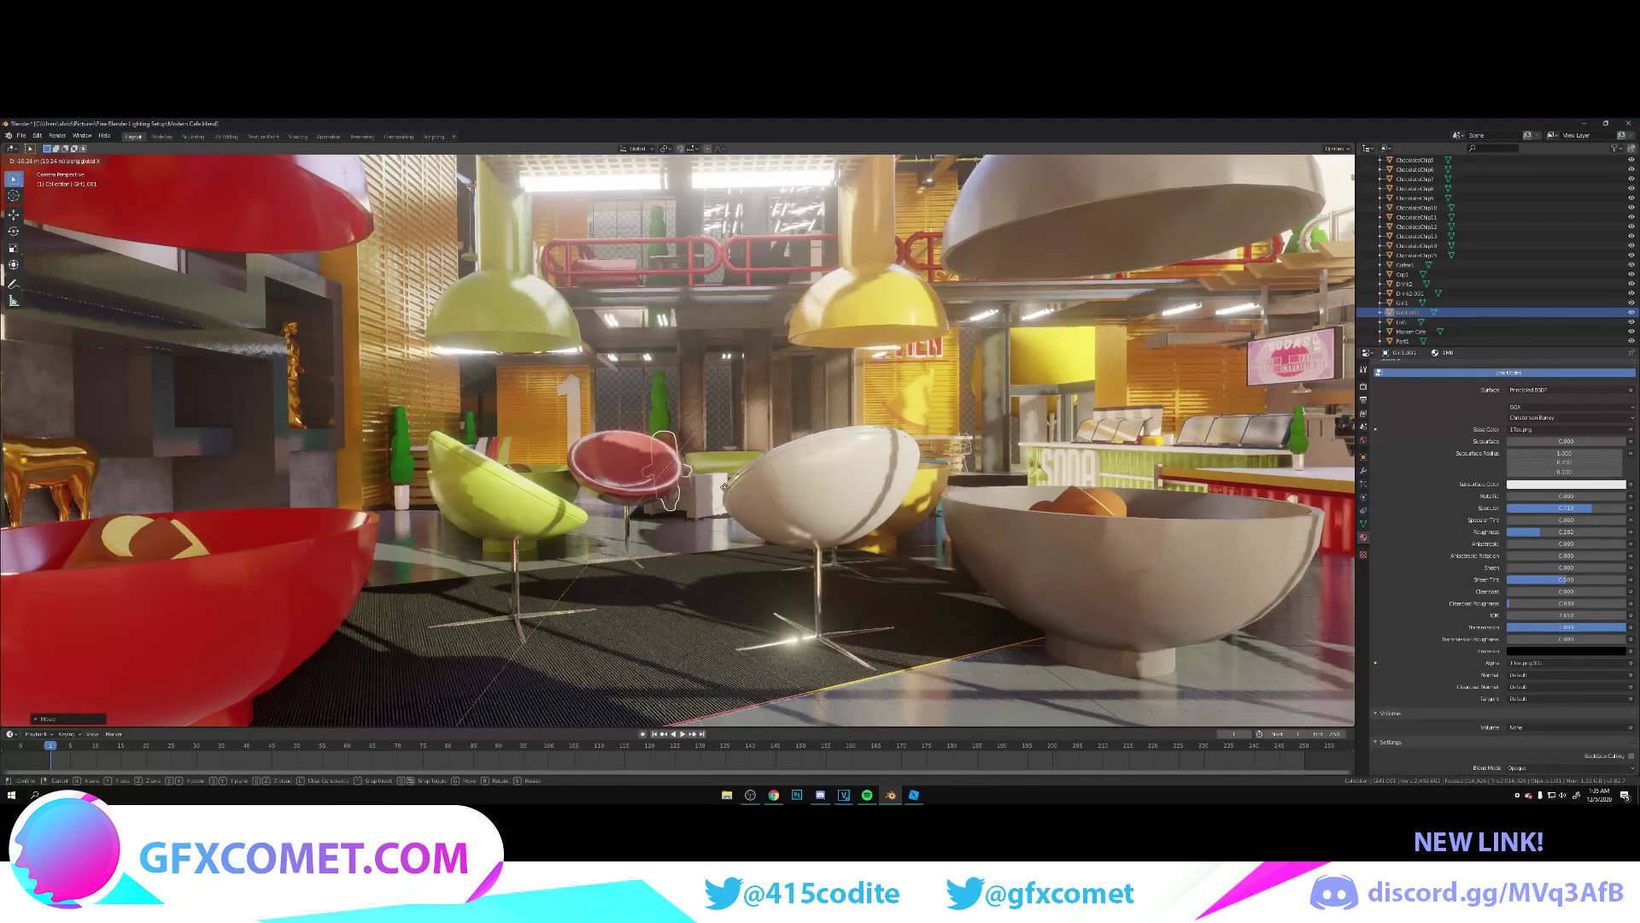
- Rotate the copied character about the Z axis to face outward from the red chair, and raise it along Z
key("r")
key("z")
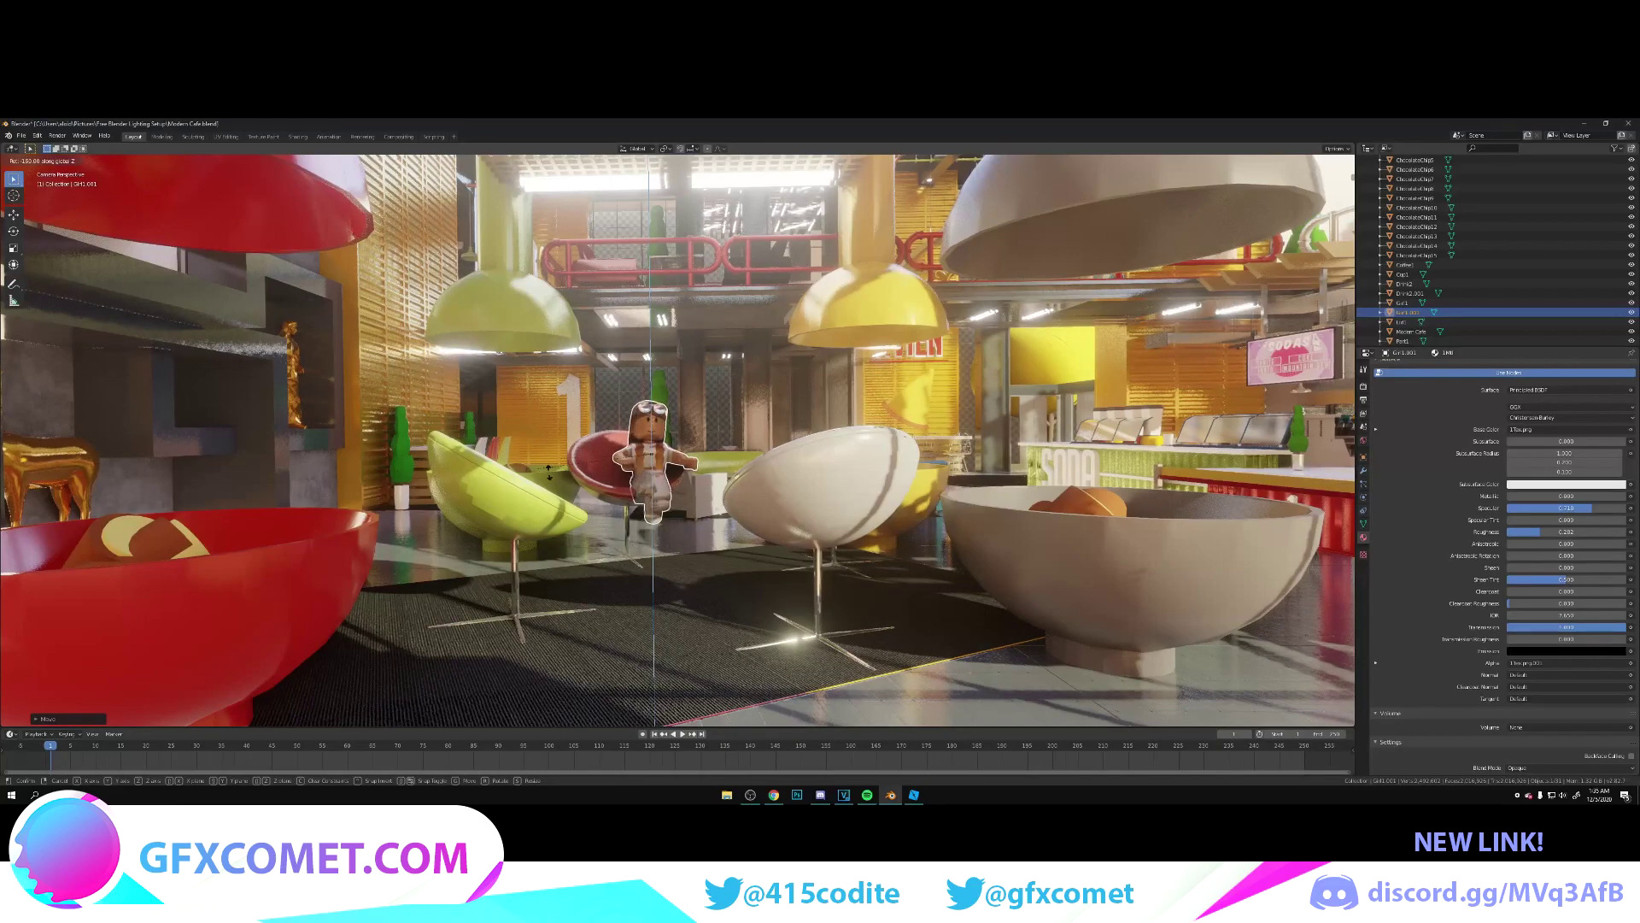
left_click(647, 469)
key("g")
key("z")
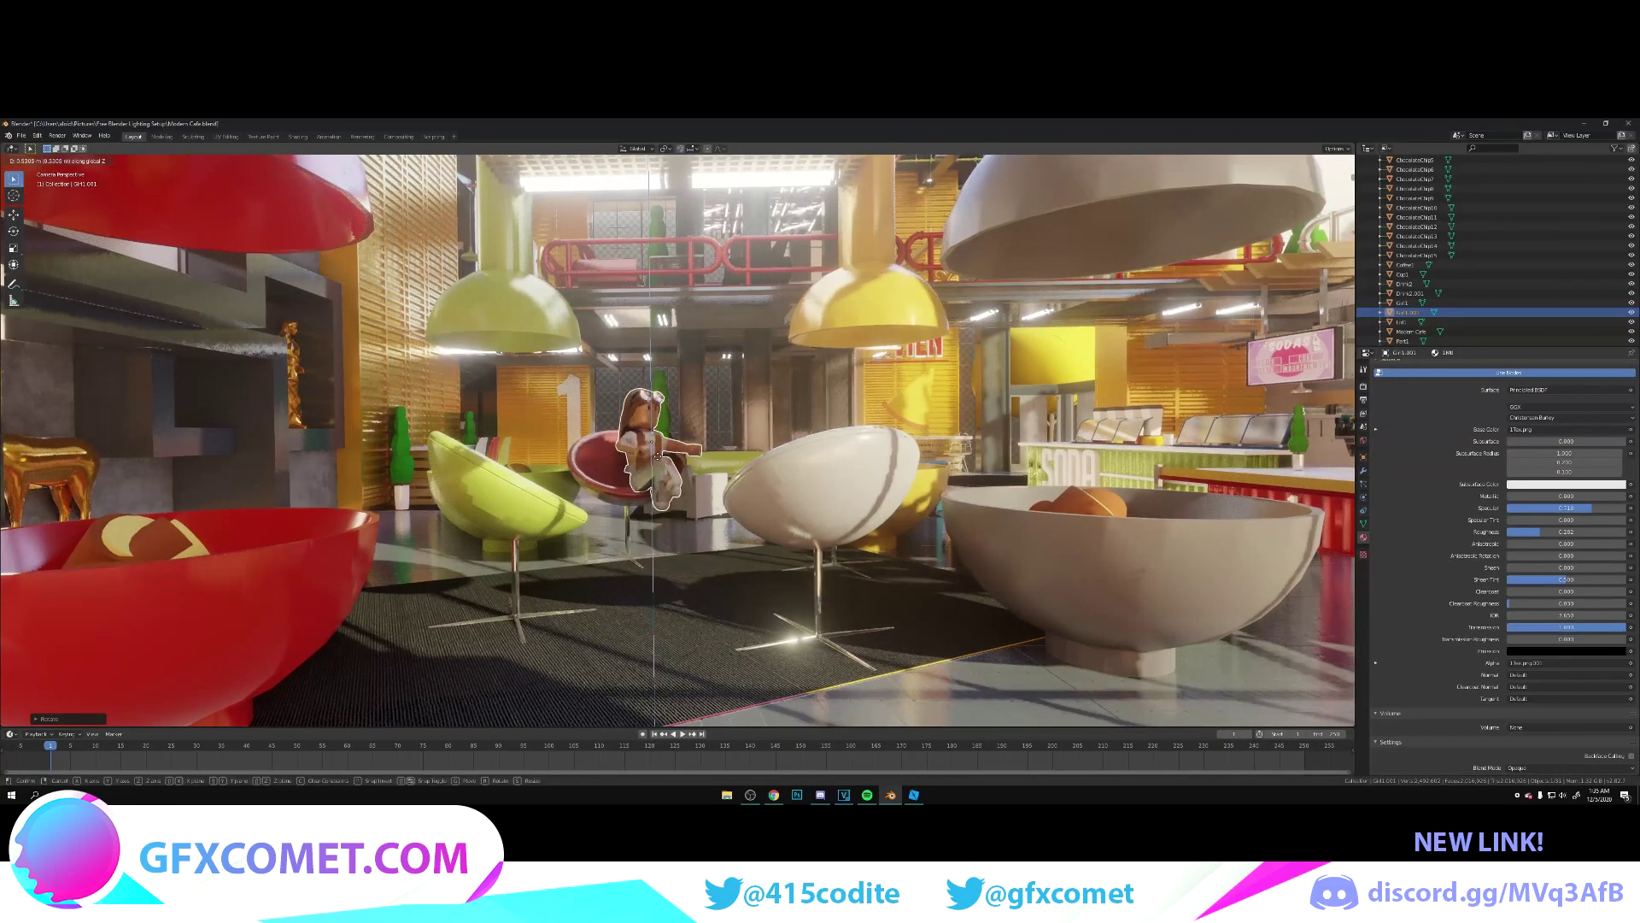
left_click(649, 459)
- Adjust the character's position along the Y and X axes so it sits inside the red round chair
key("g")
key("y")
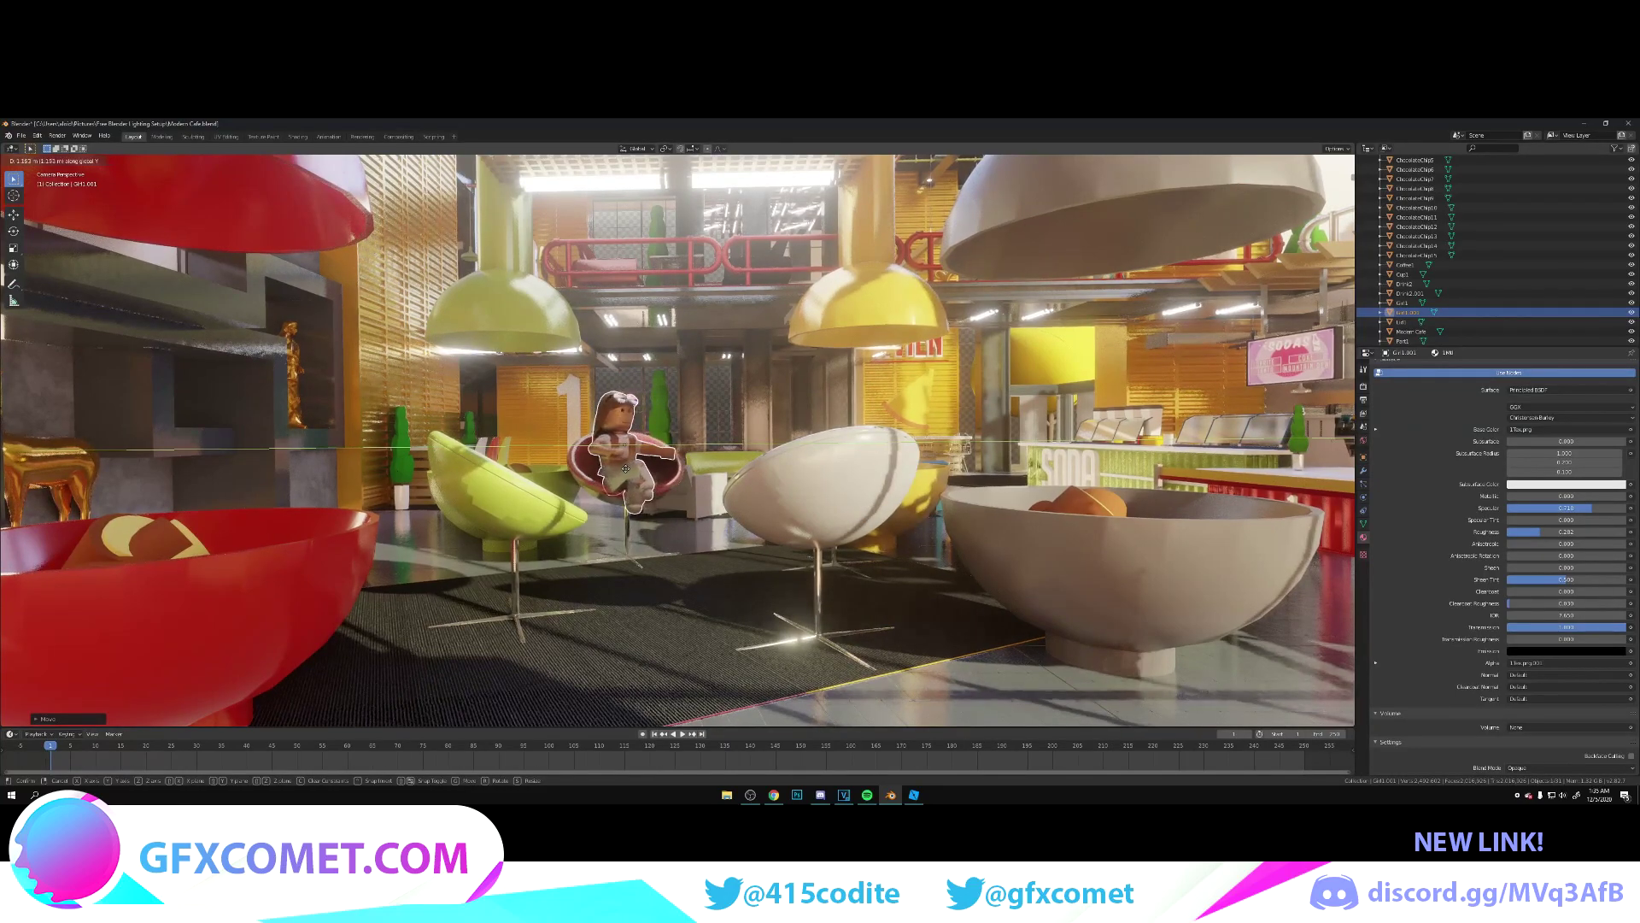
key("x")
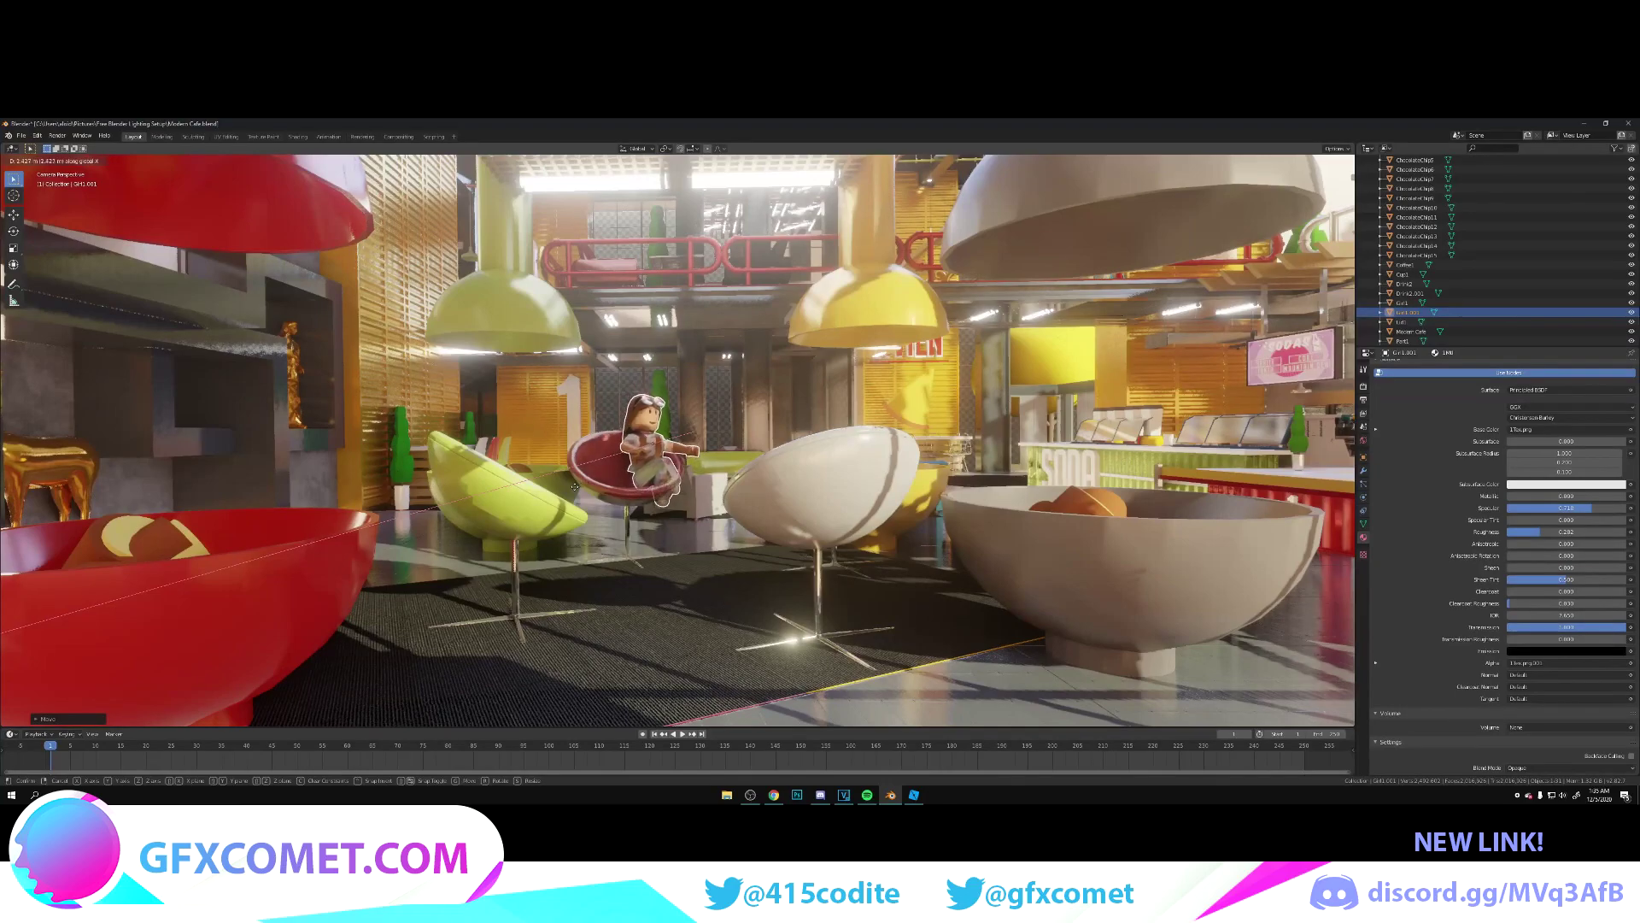
key("y")
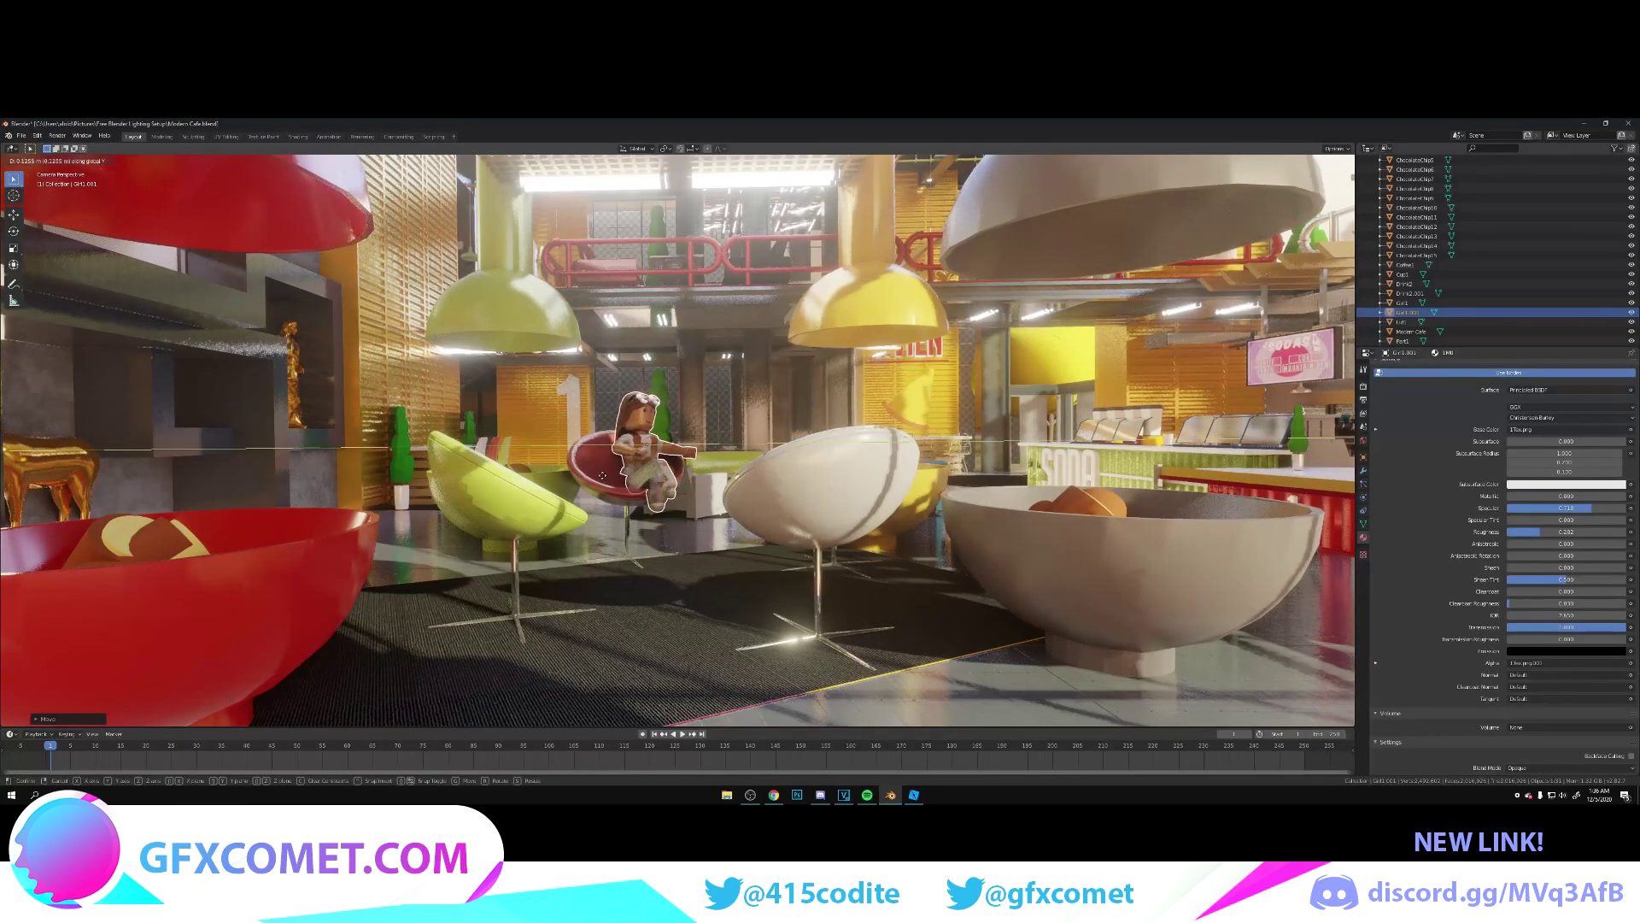
- Scale the seated character up slightly and raise it along the Z axis to rest on the red chair's seat
key("s")
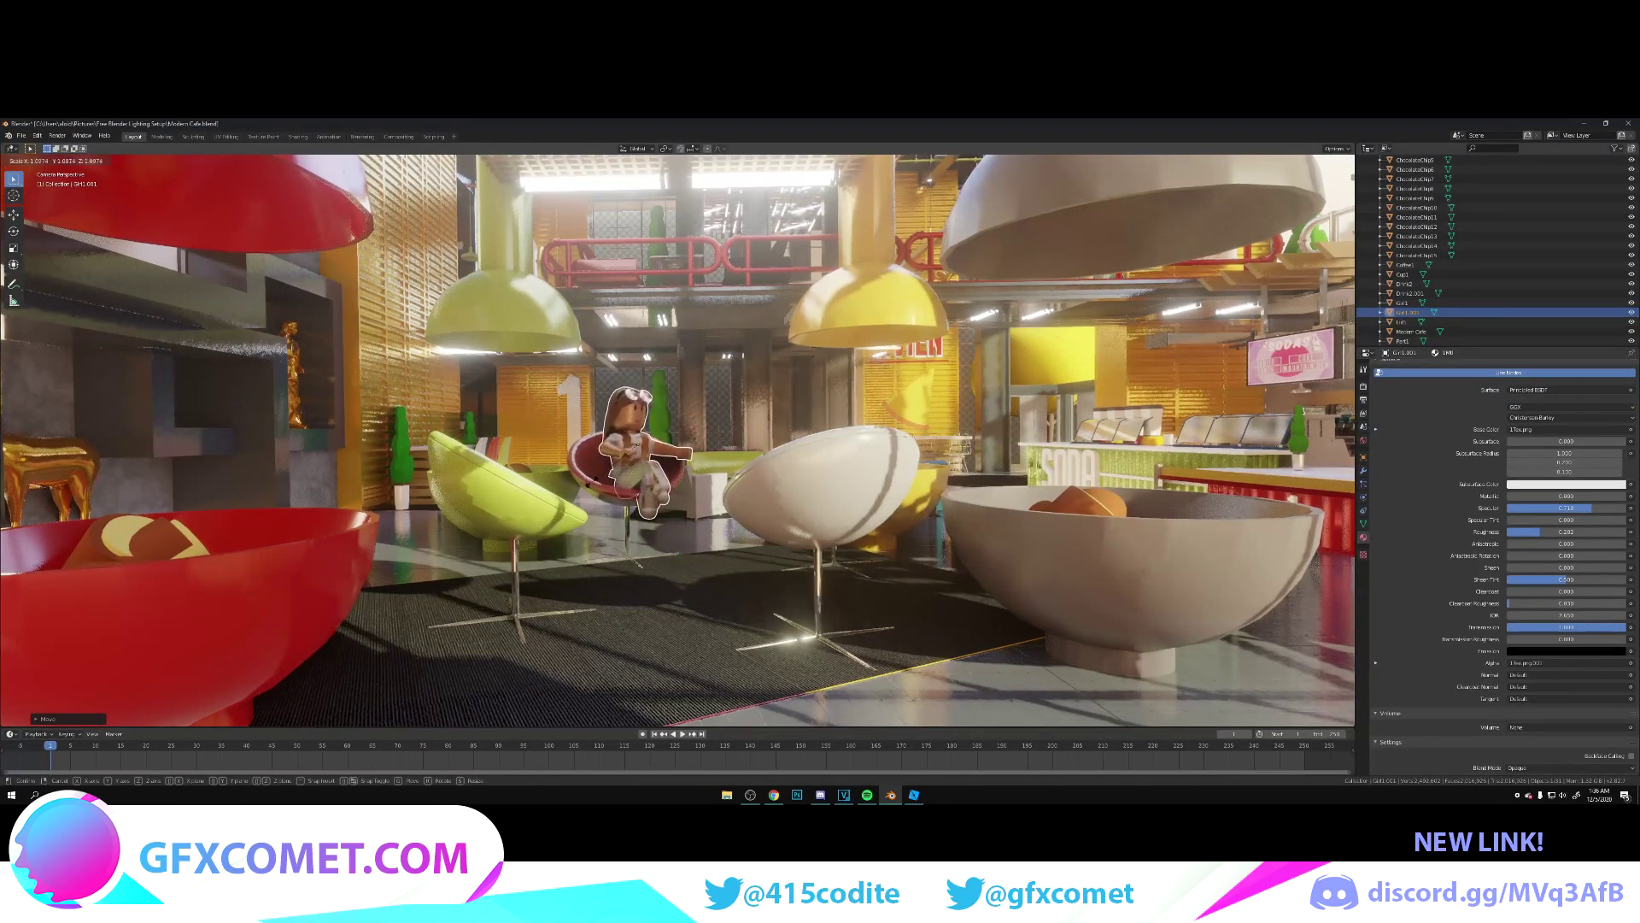
left_click(588, 487)
key("g")
key("z")
left_click(599, 479)
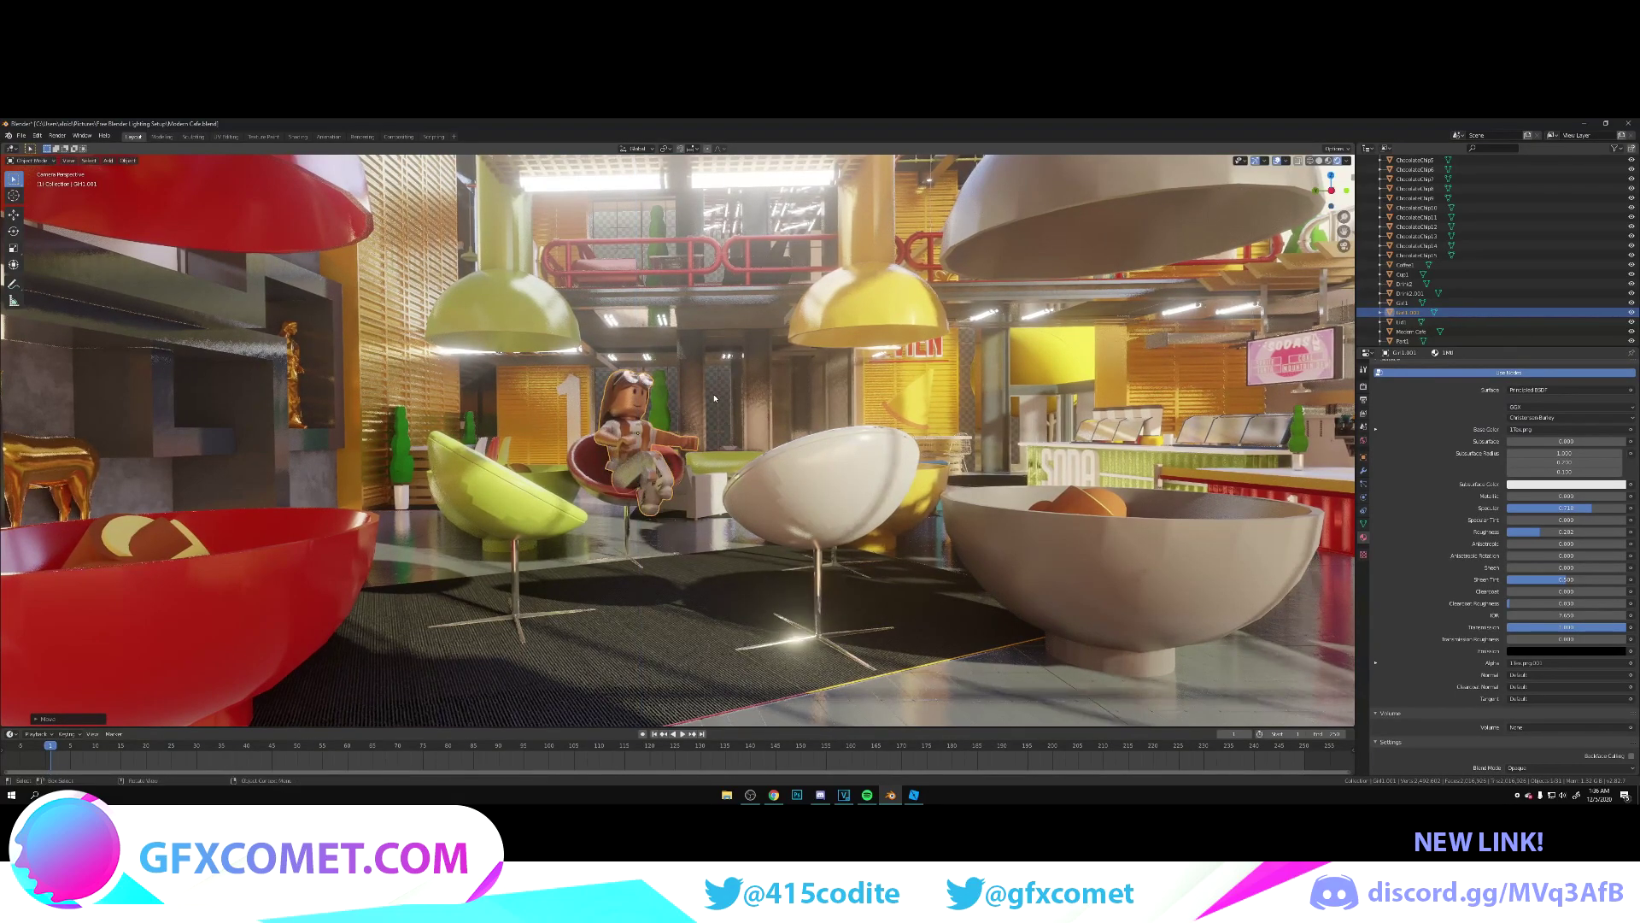
- Switch the selection from the character to the café model and save the file
left_click(714, 402)
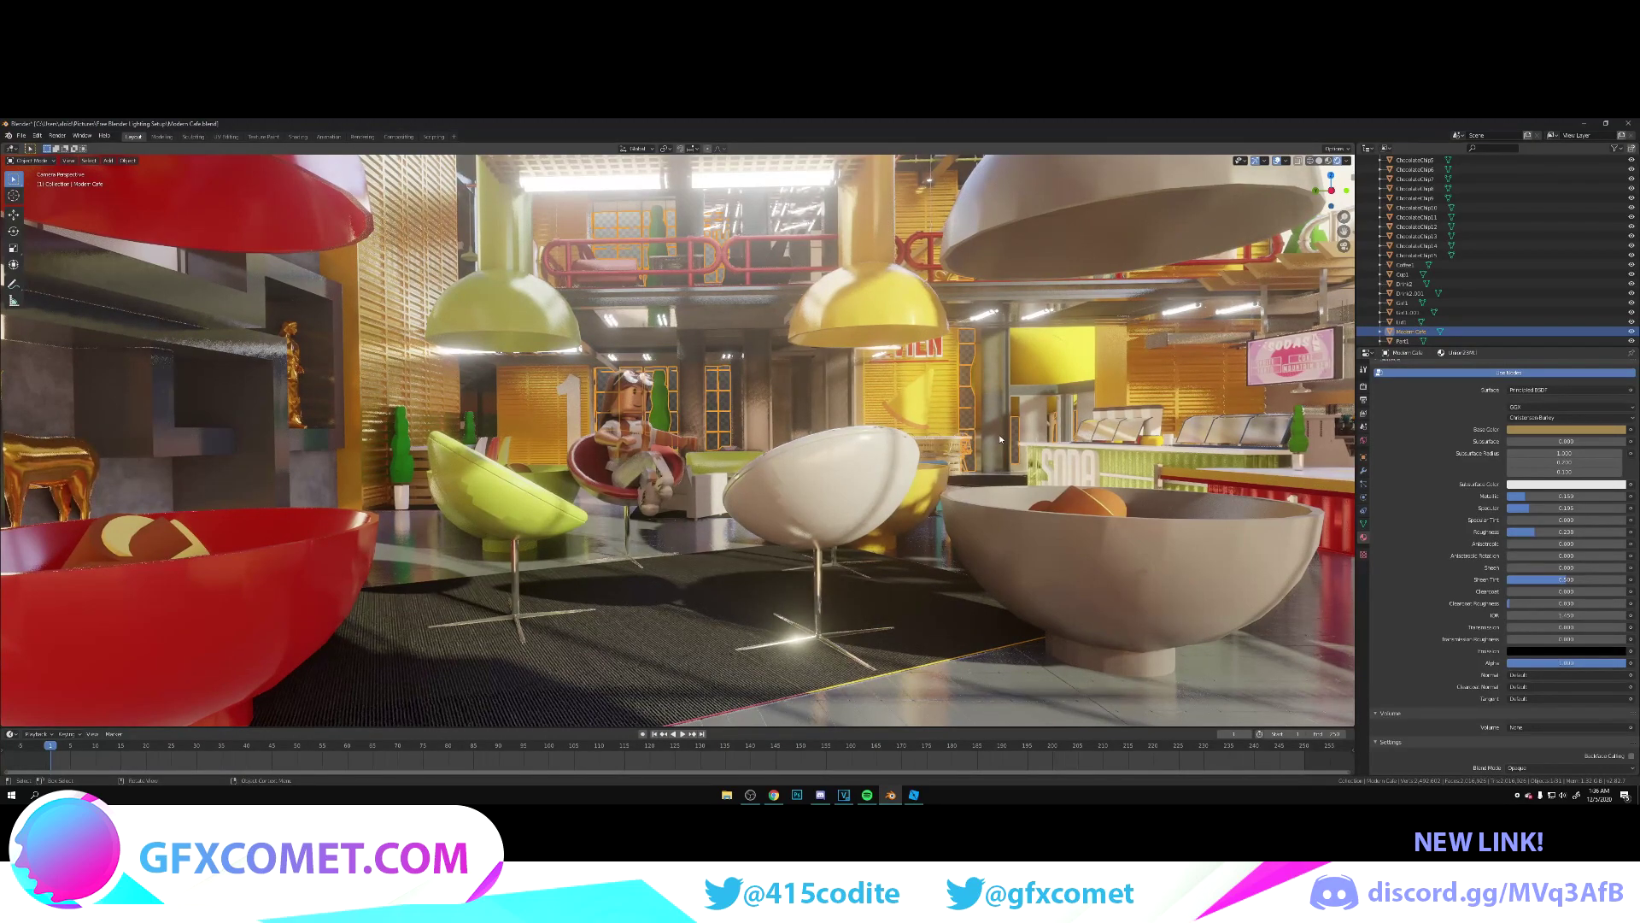
key("ctrl+s")
scroll(1512, 277, "down", 3)
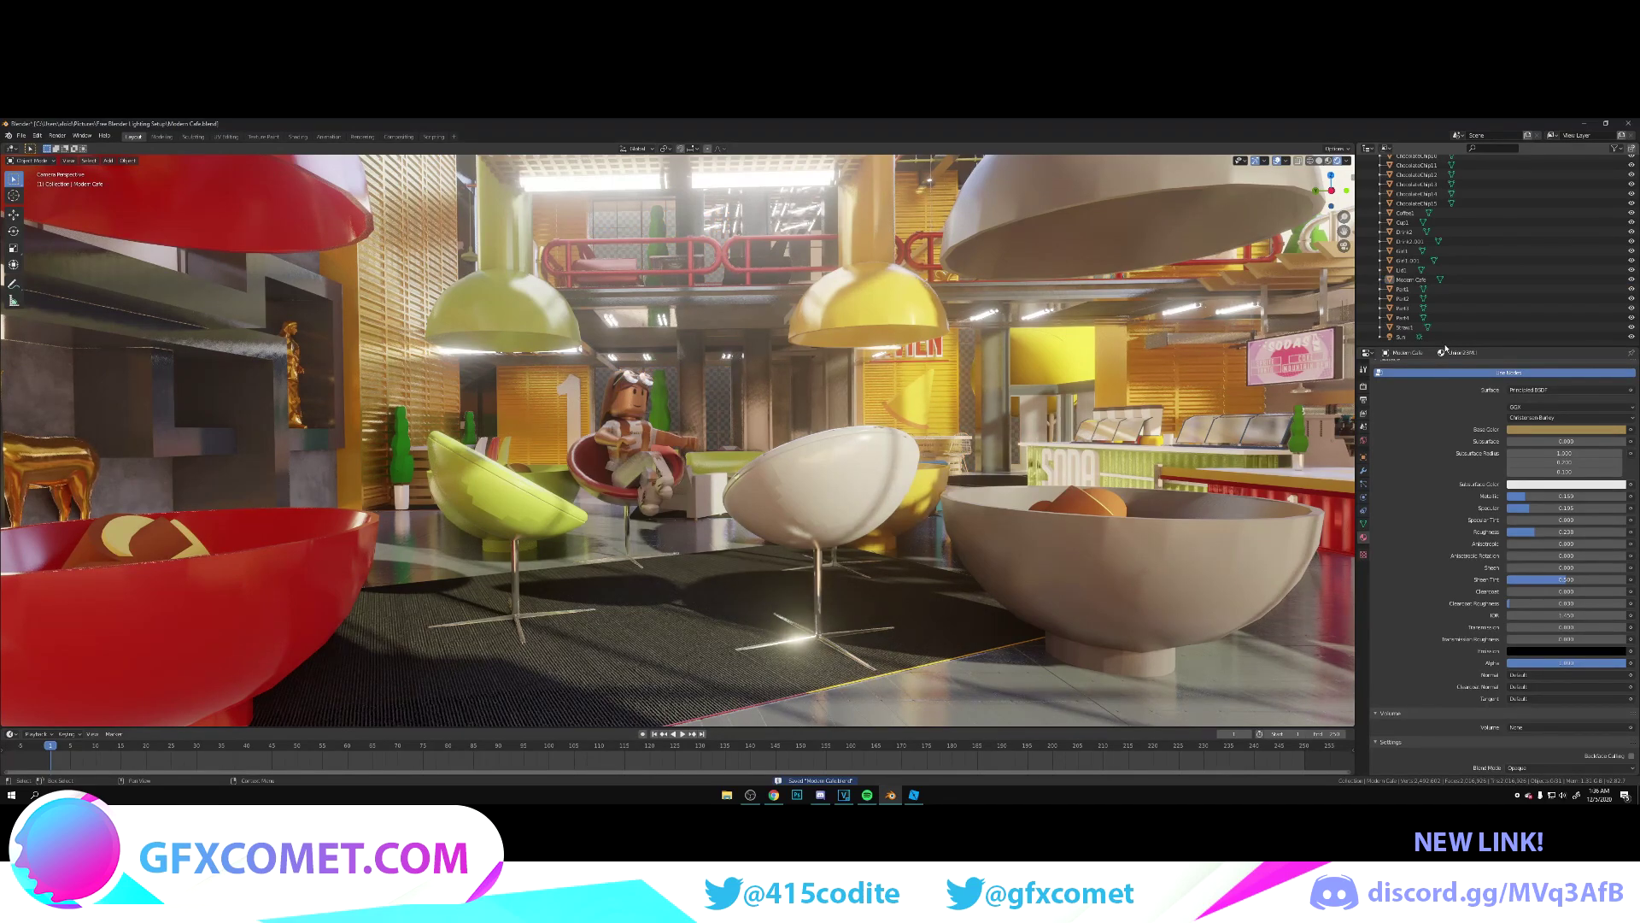
- Walk the camera back behind the register counter, framing the seated character and the hanging menu signs, and save the file
key("KP_0")
key("KP_0")
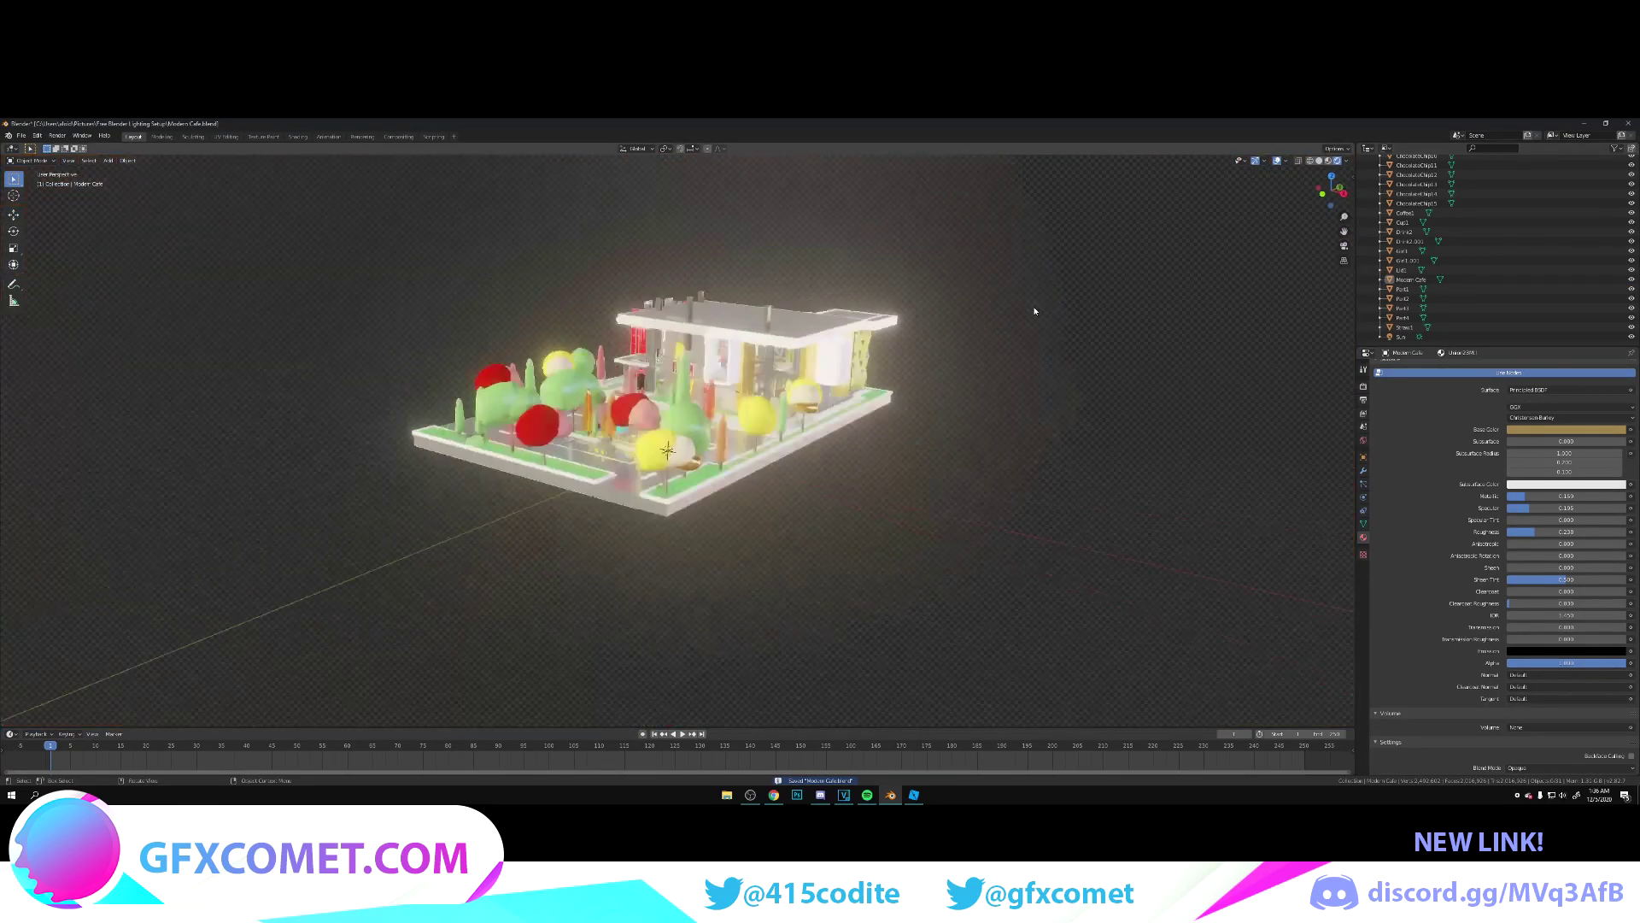
key("shift+grave")
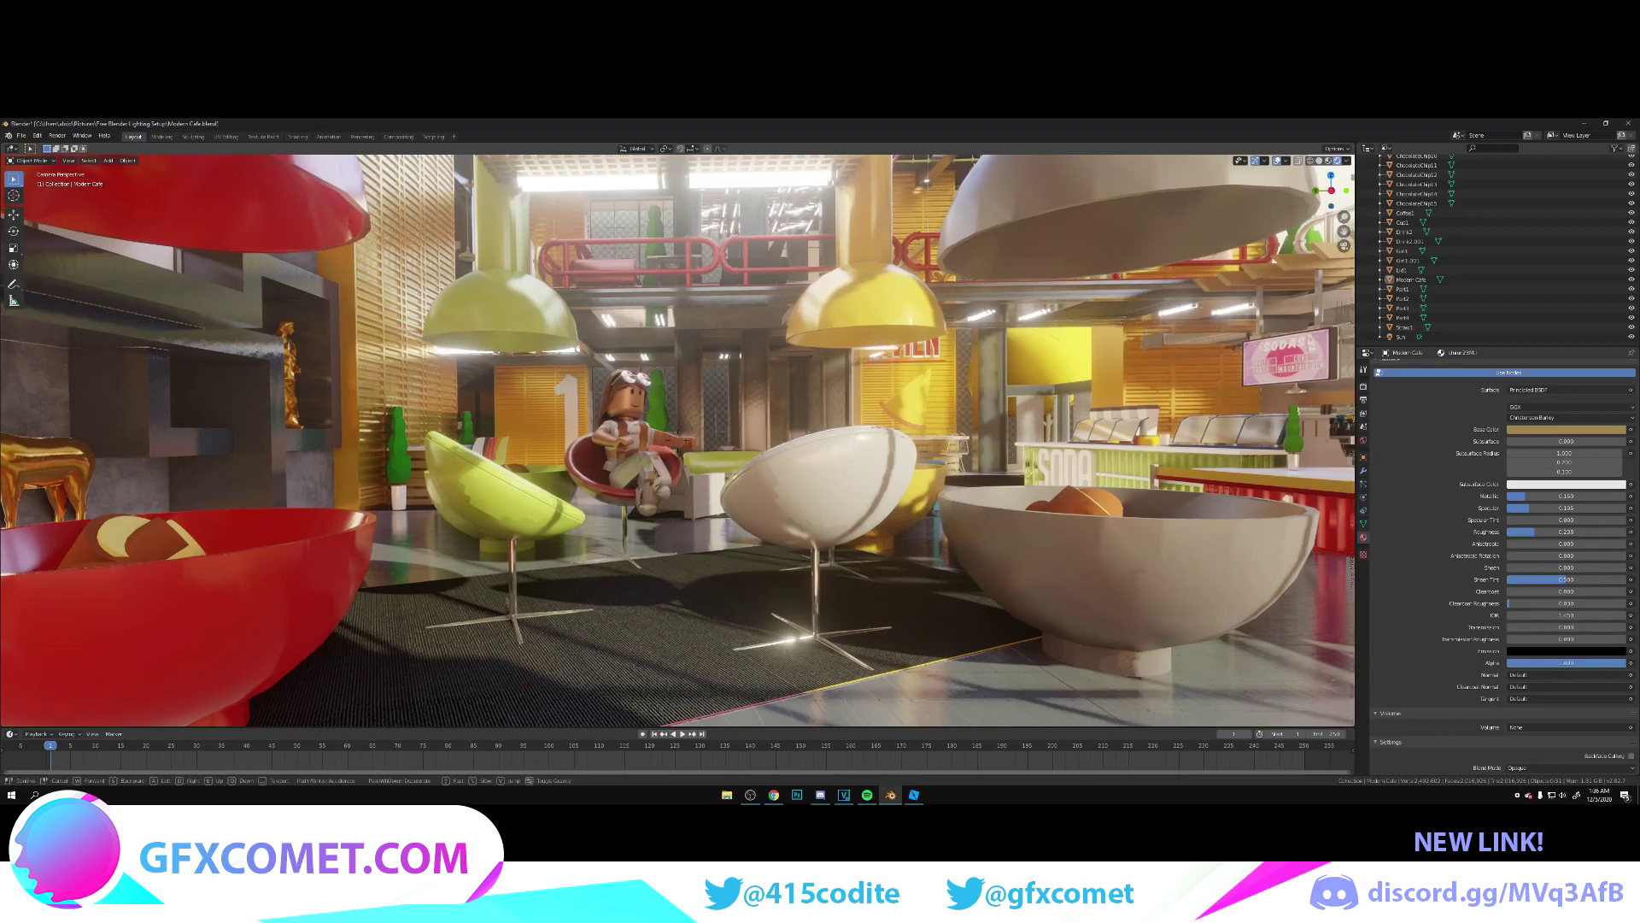
key("s")
key("s")
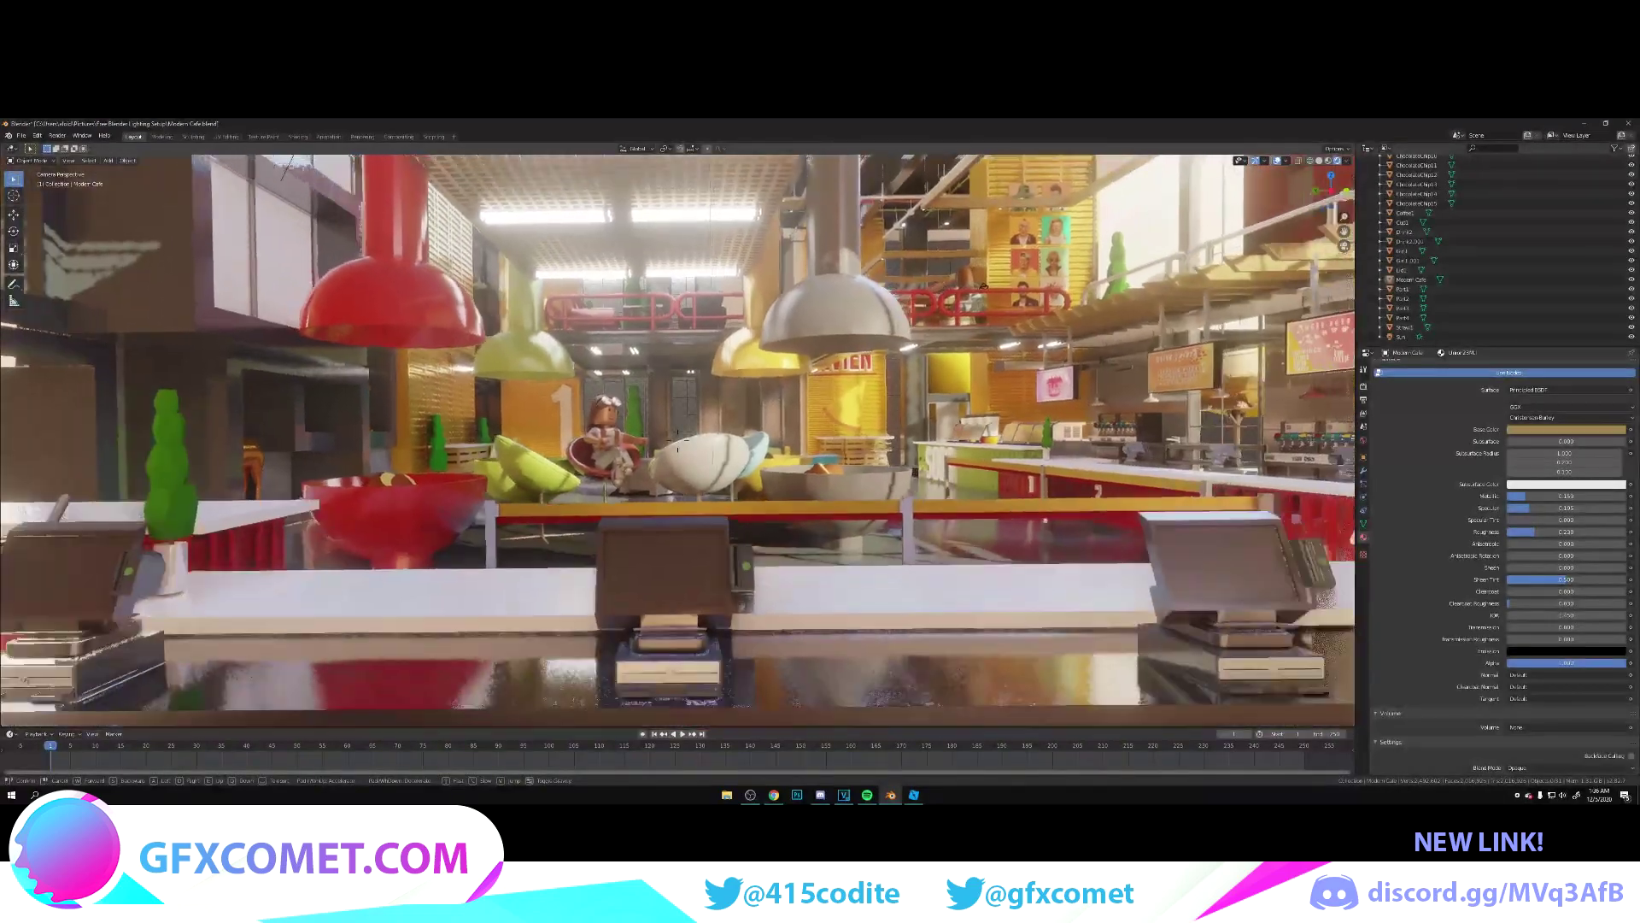
key("w")
key("w")
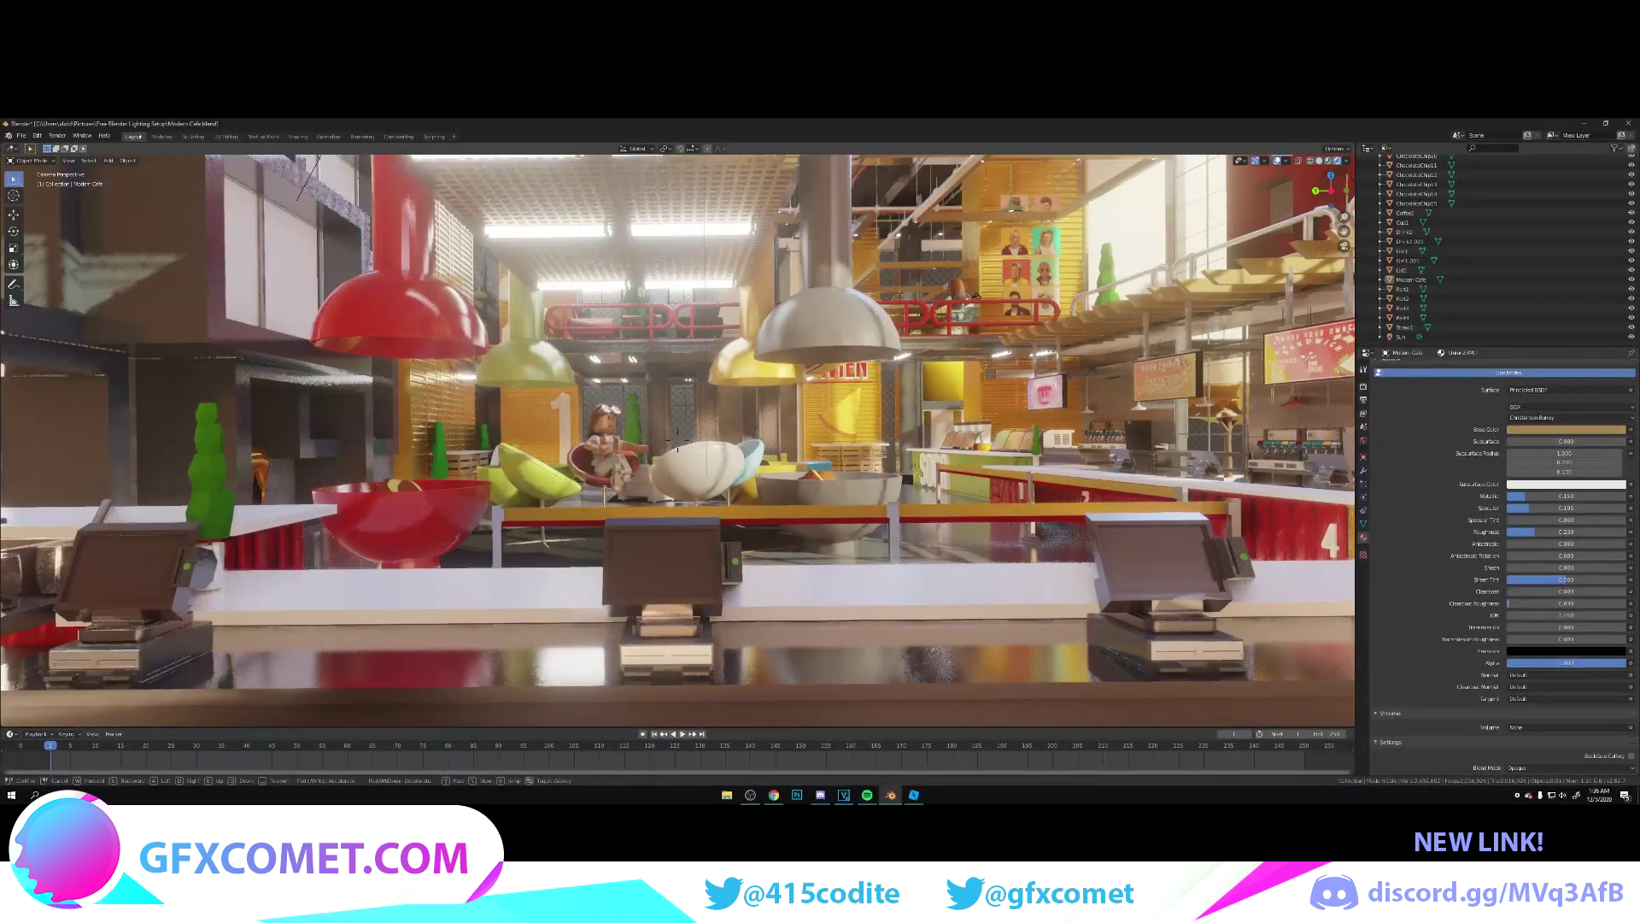
key("a")
key("s")
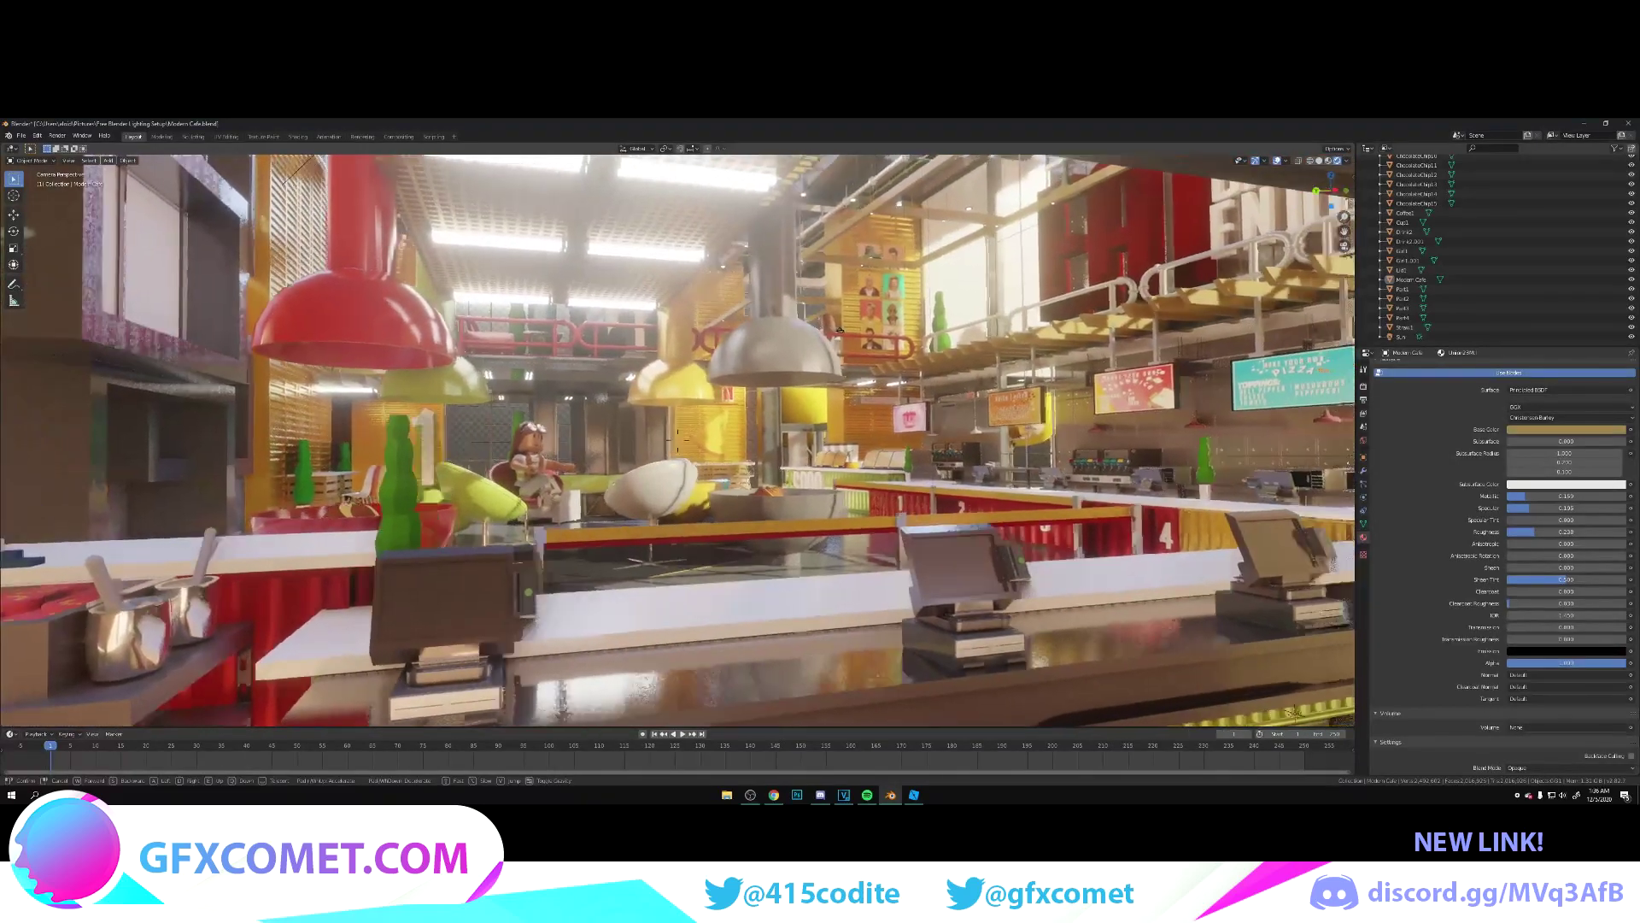
key("w")
left_click(747, 328)
key("ctrl+s")
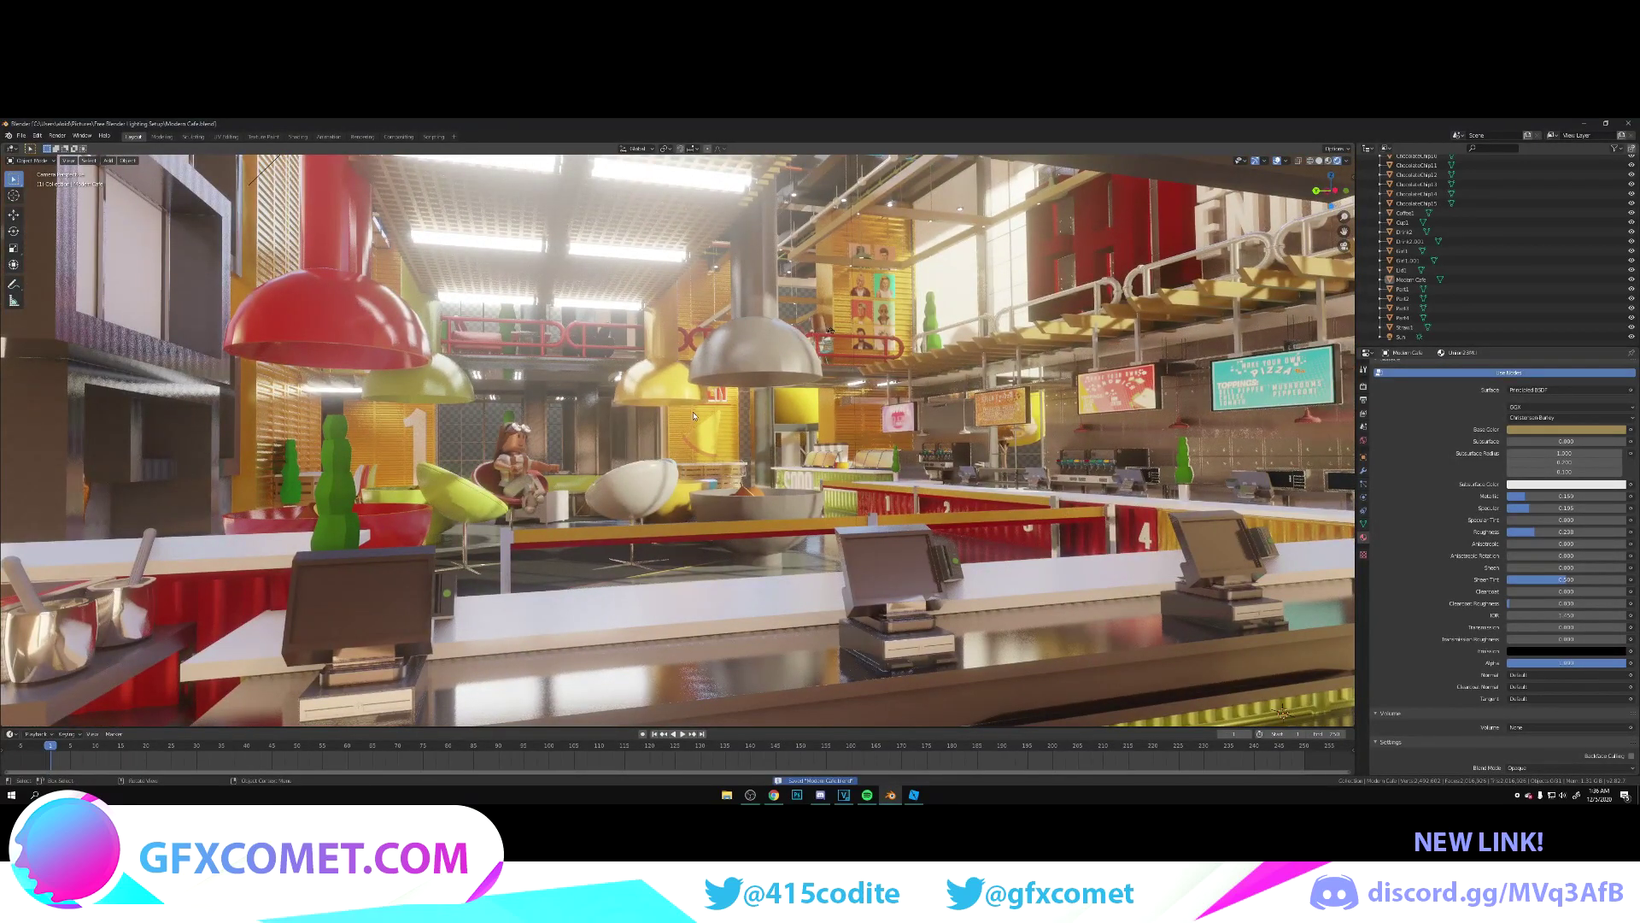
- Open the world settings and slightly adjust the strength of the environment background lighting
scroll(677, 453, "down", 3)
scroll(678, 452, "up", 5)
left_click(1363, 440)
left_click(1482, 338)
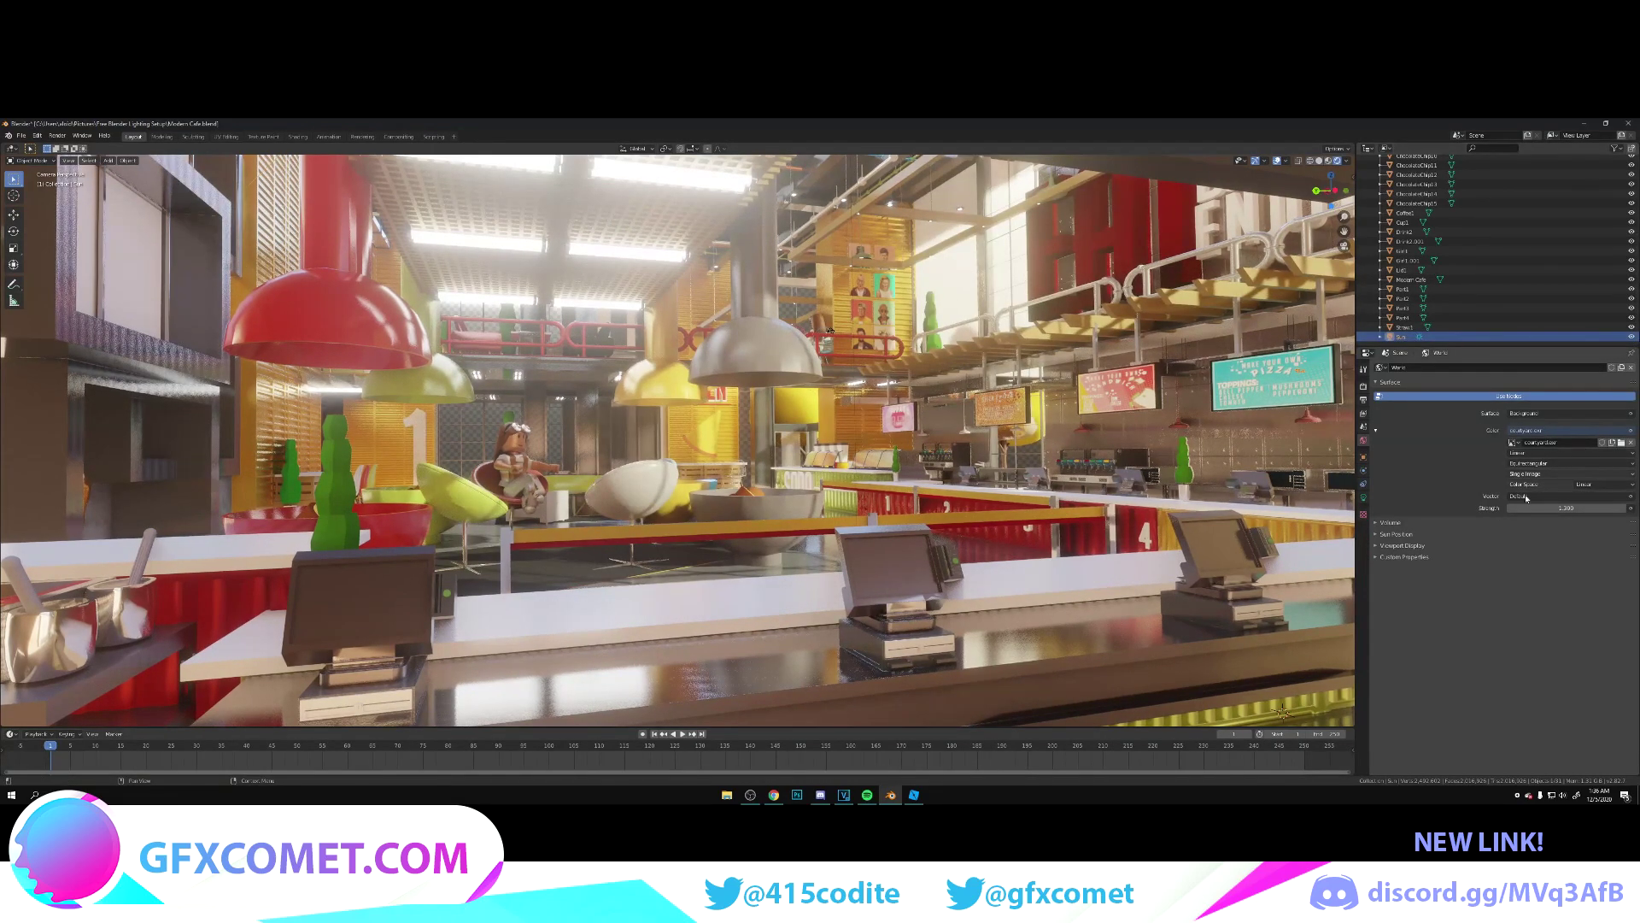
left_click_drag(1544, 508, 1545, 508)
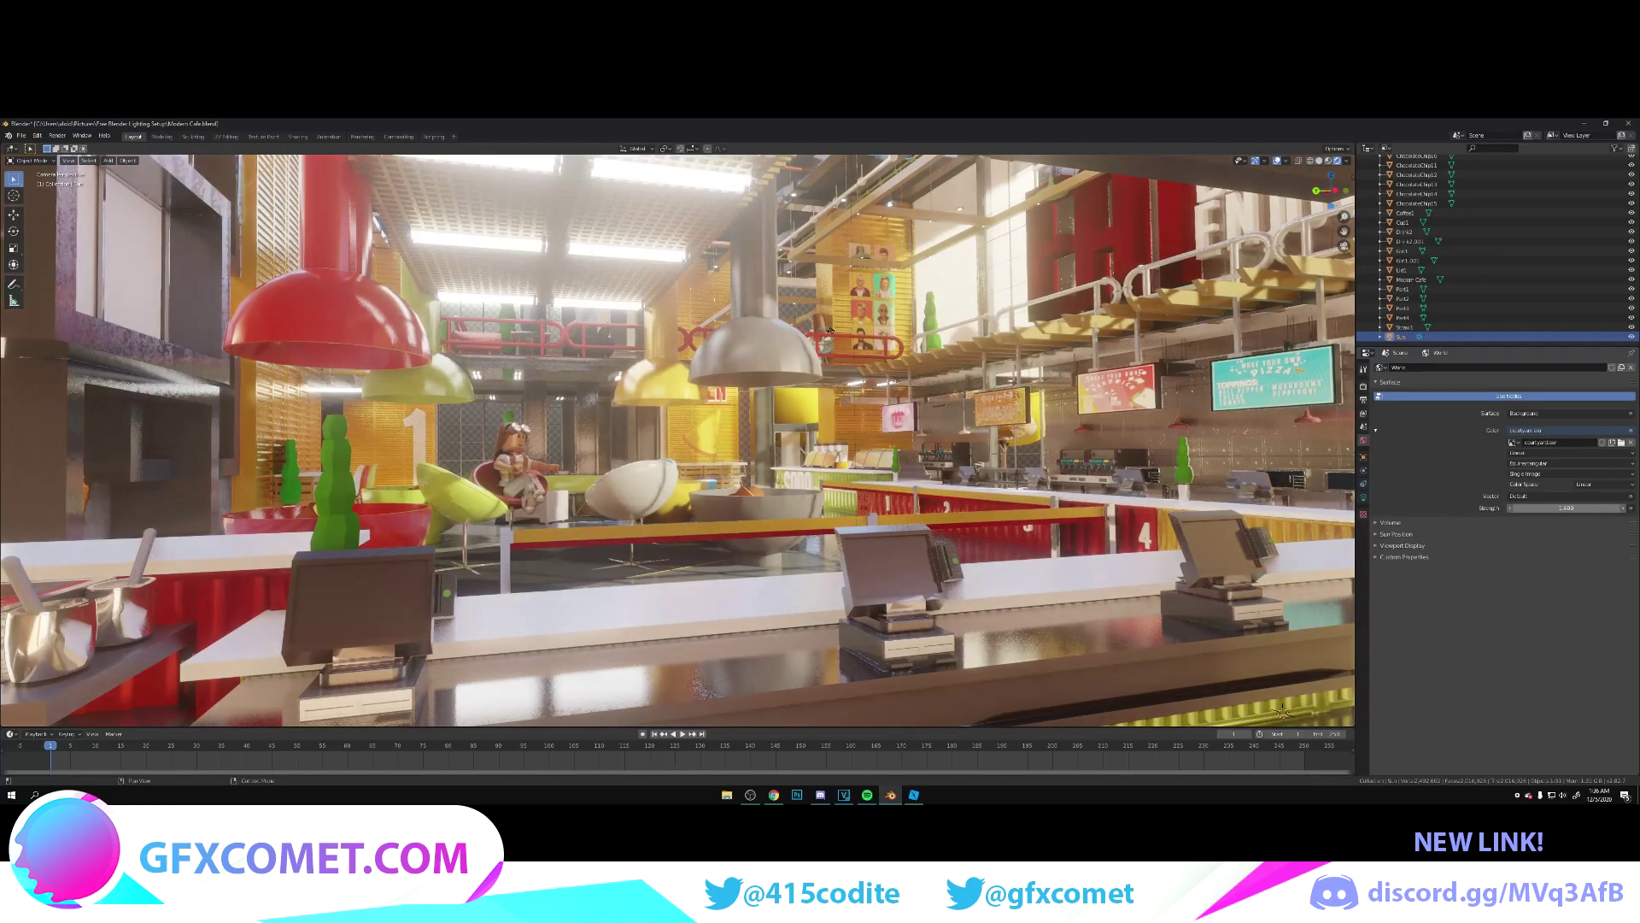
- Select the sun light, set its strength to 25, and save the file
left_click(1457, 329)
left_click(1455, 336)
left_click(1364, 498)
left_click(1564, 429)
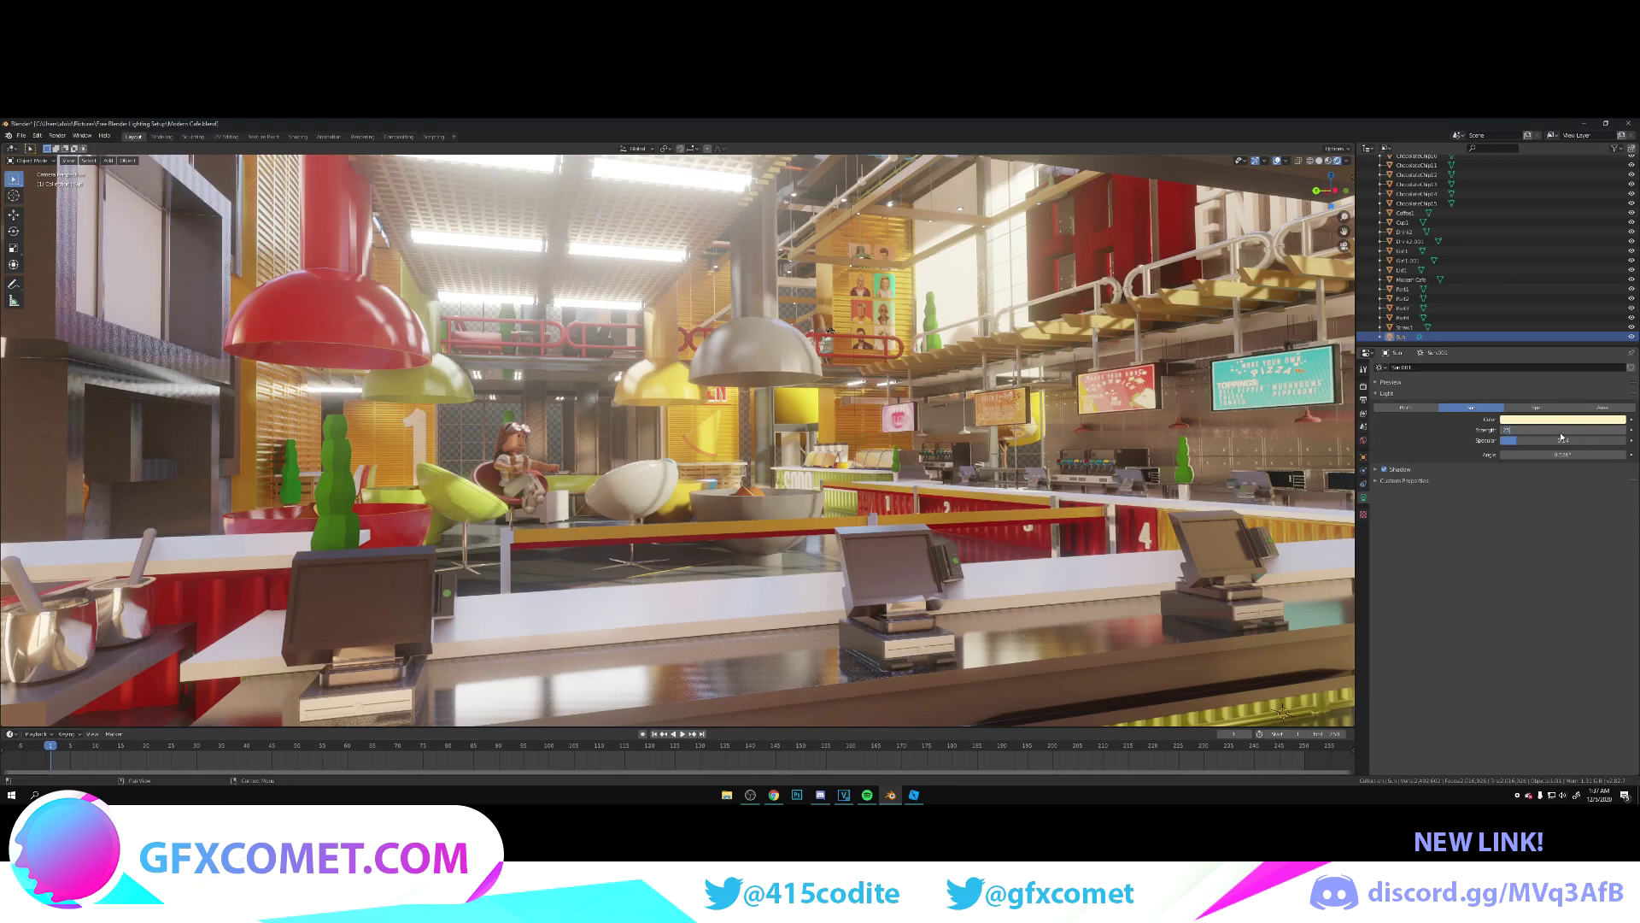
type("25")
key("Return")
key("ctrl+s")
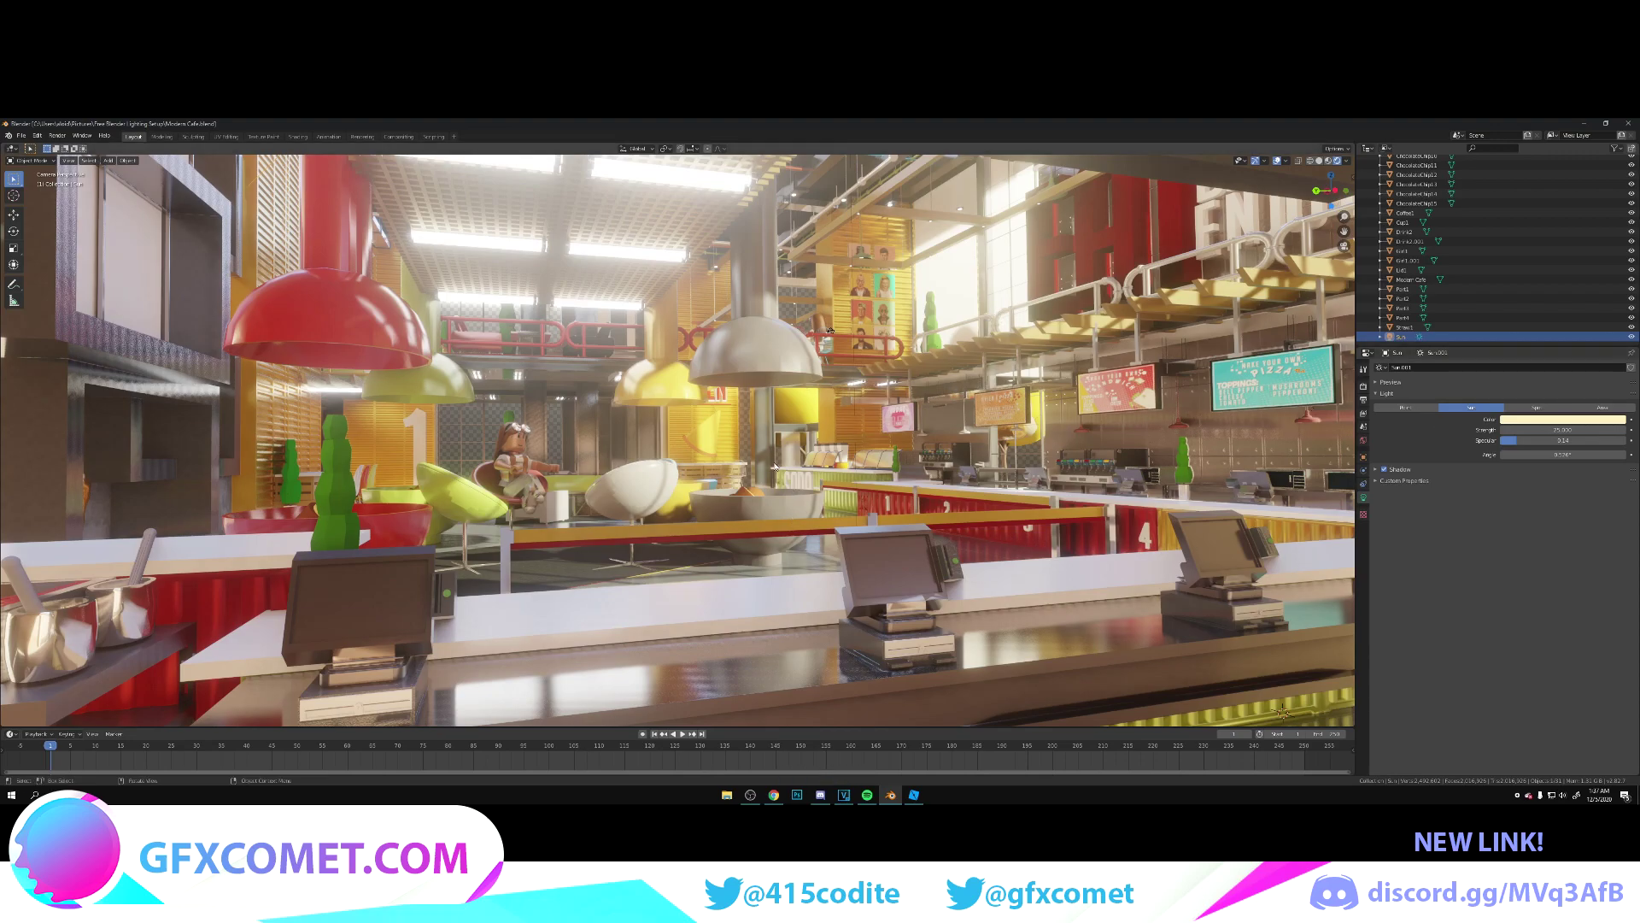
- Enter mesh editing on the café model, then raise its dark grey material's specular to 1.000 and slightly lower the roughness
left_click(557, 435)
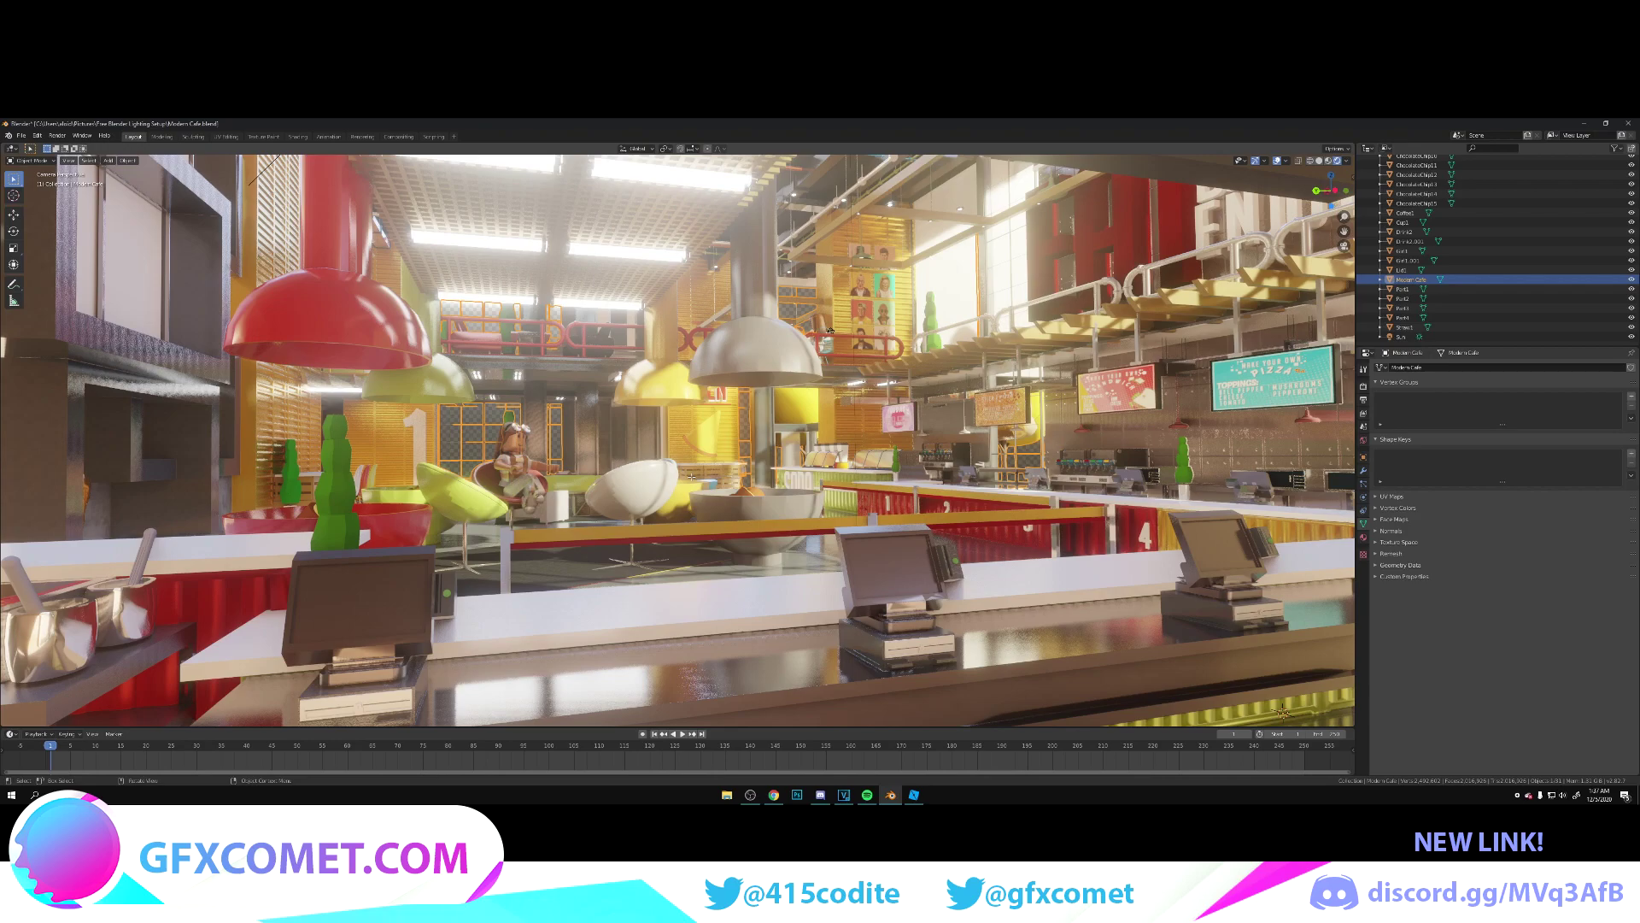
key("Tab")
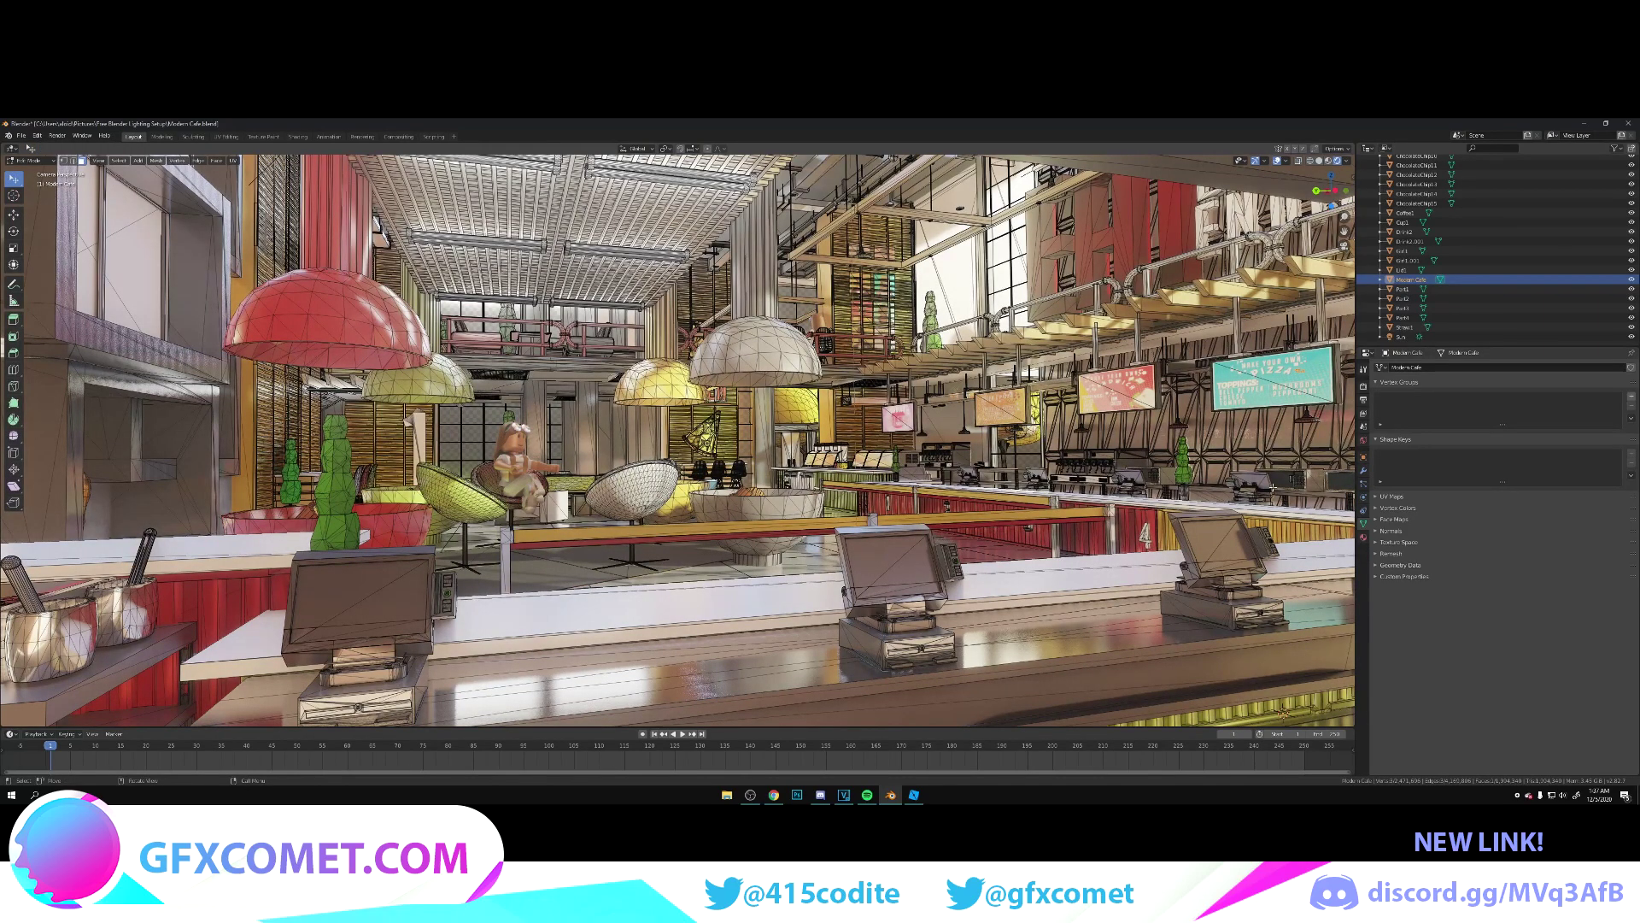
left_click(1363, 537)
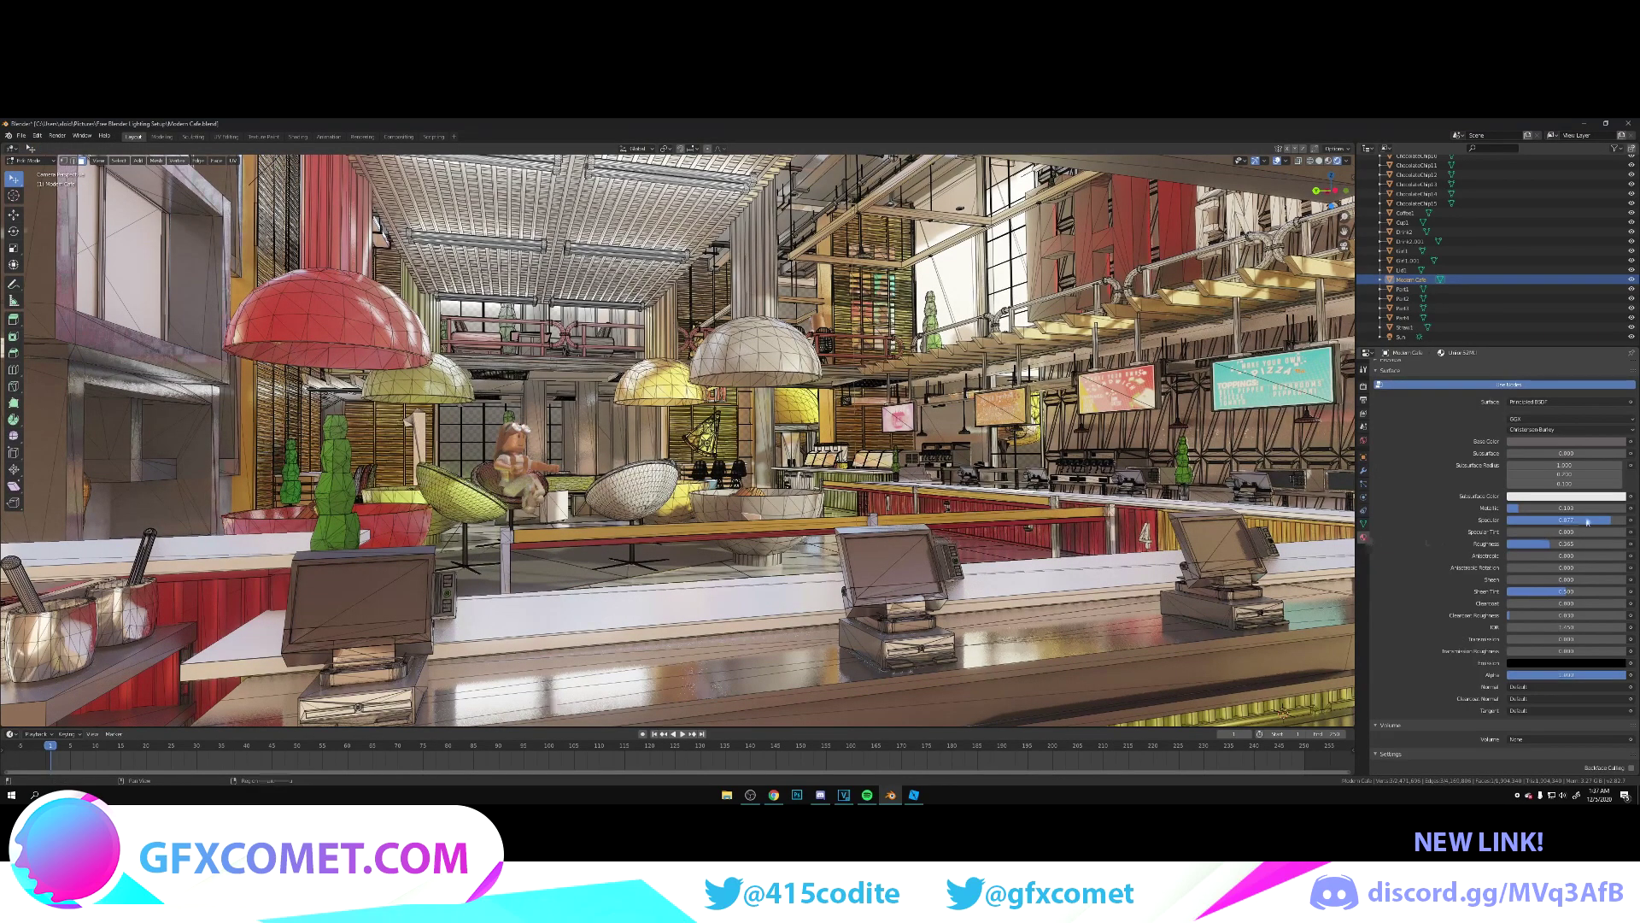
left_click_drag(1550, 545, 1626, 520)
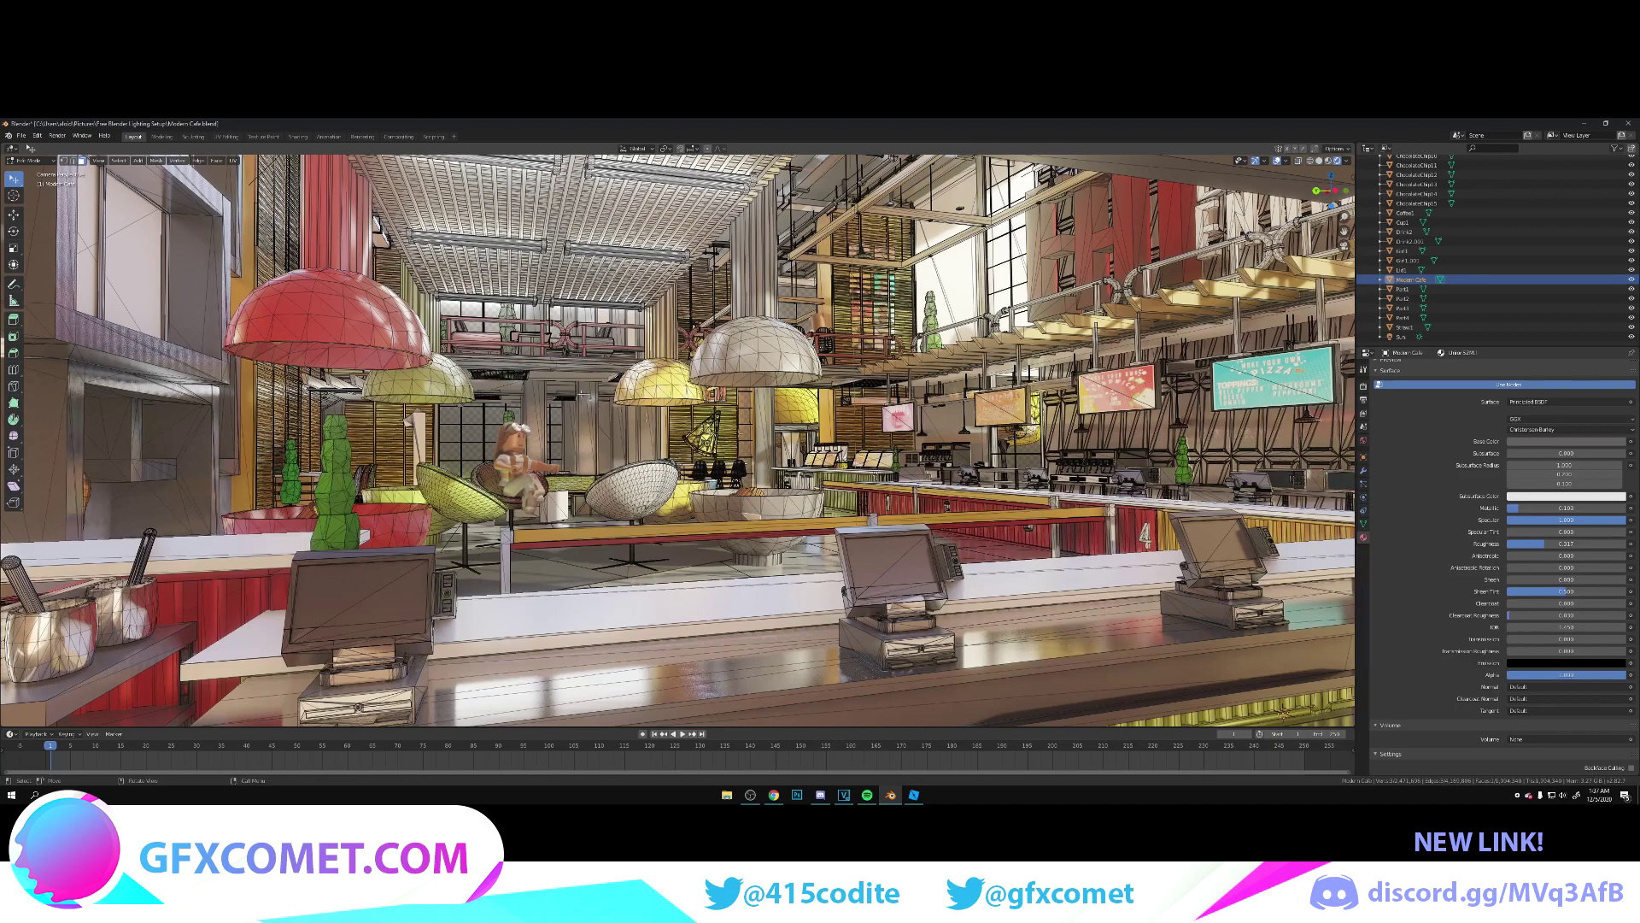
- Set the emission strength of the ceiling lights' white material to 10 and return to Object Mode
left_click(529, 244)
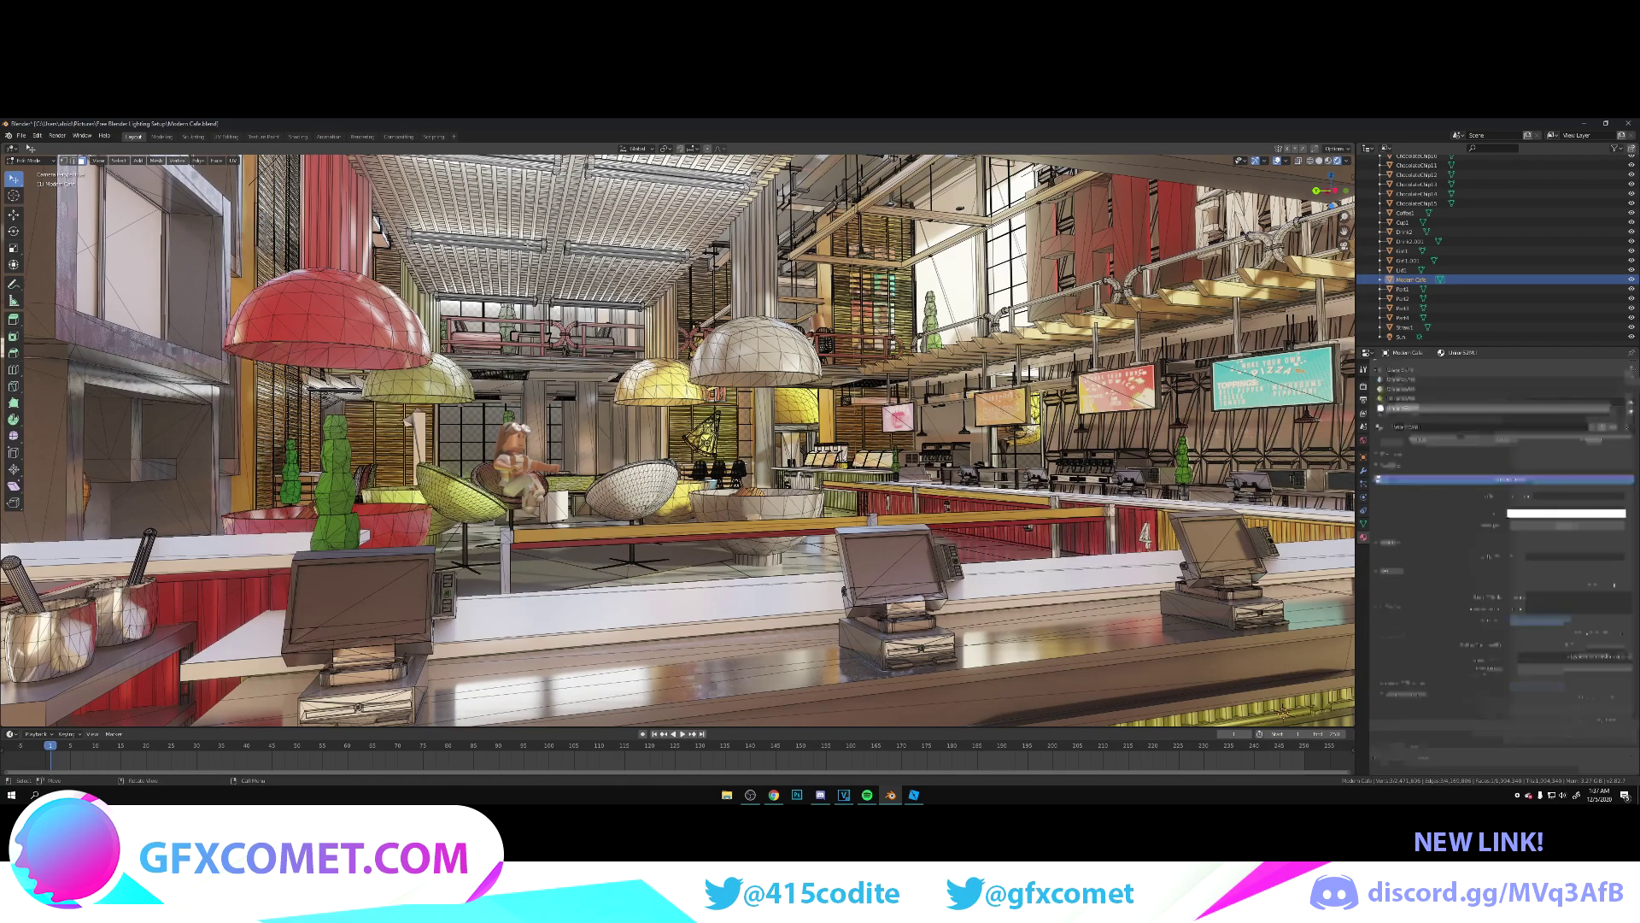
left_click(1582, 526)
type("10")
key("Return")
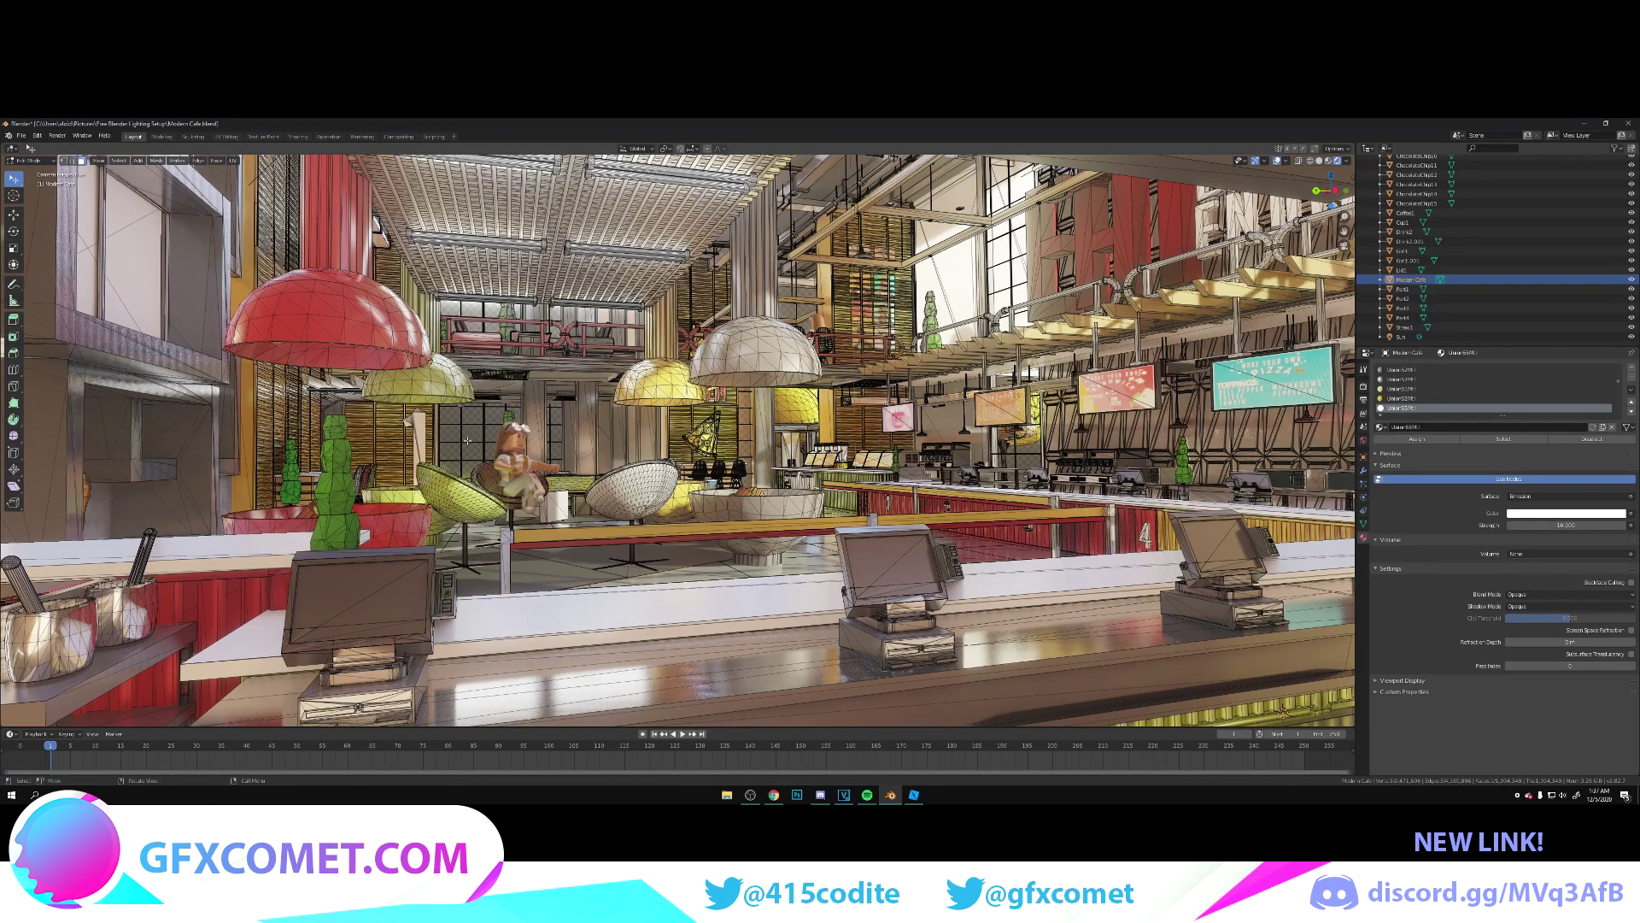
key("Tab")
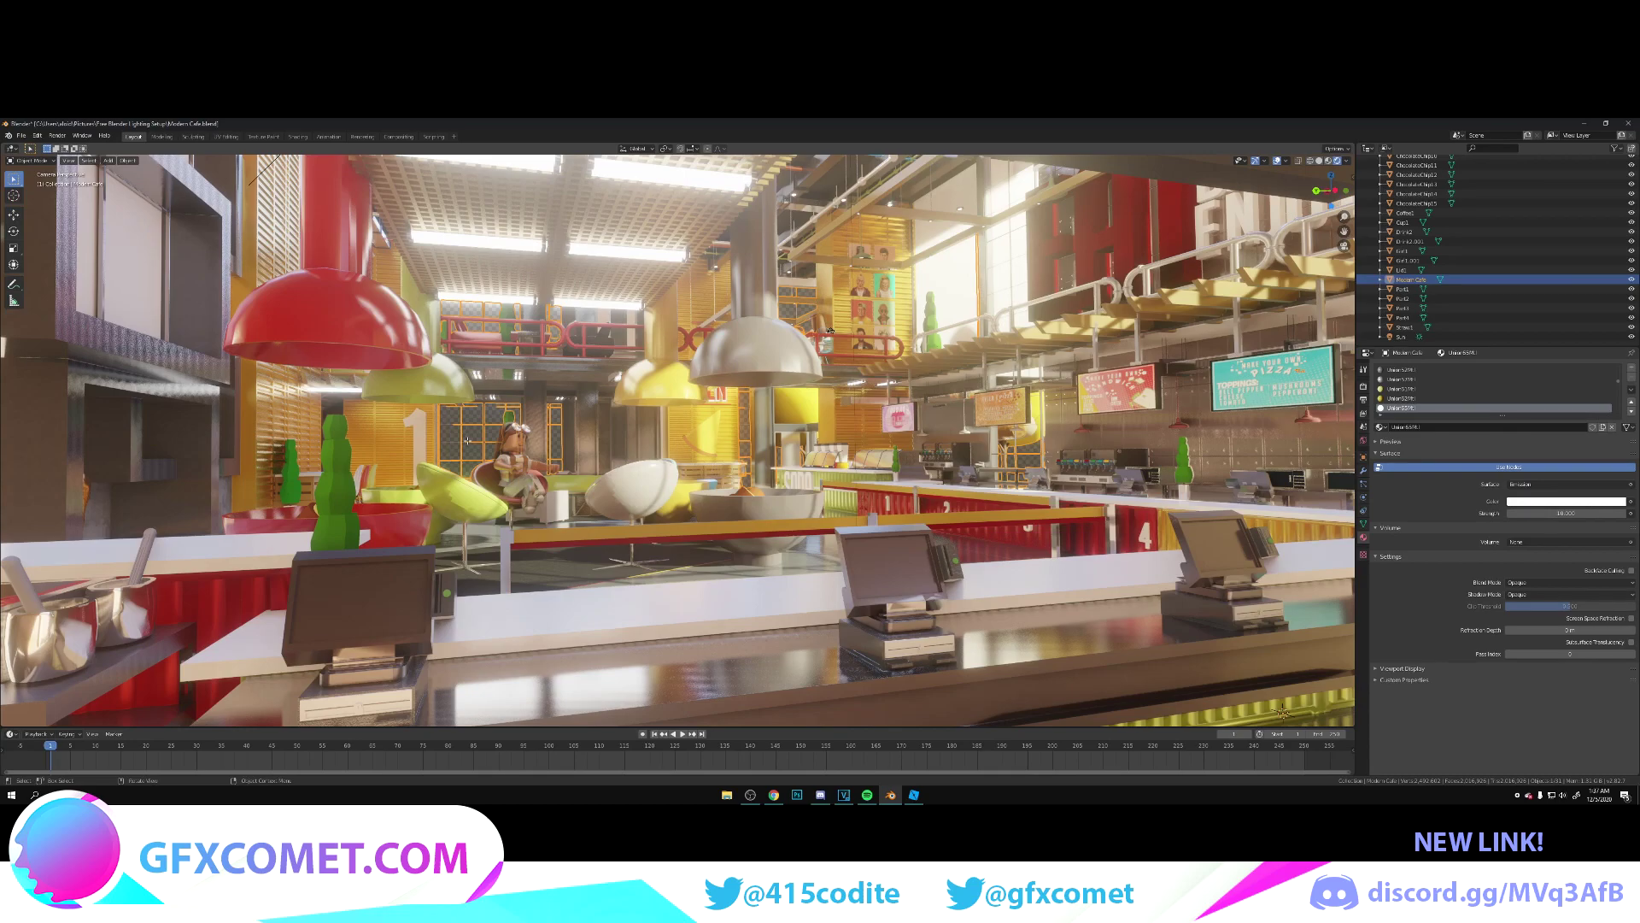
- Edit the café mesh with overlays hidden and make the green plant material glossier with higher metallic and specular and lower roughness
key("Tab")
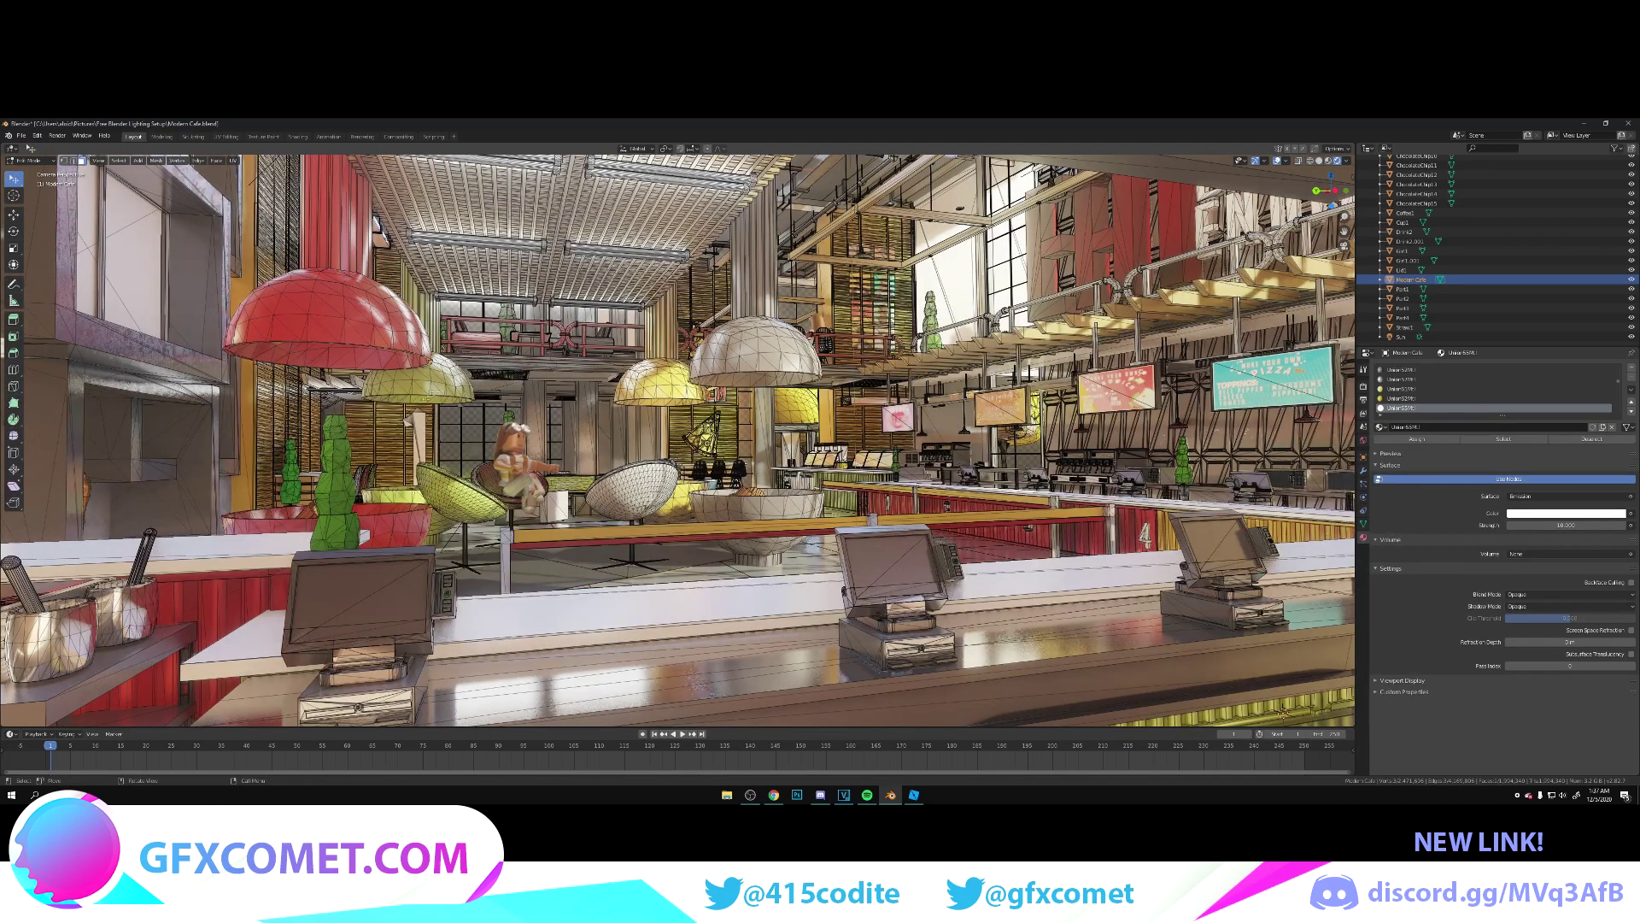
left_click(1277, 162)
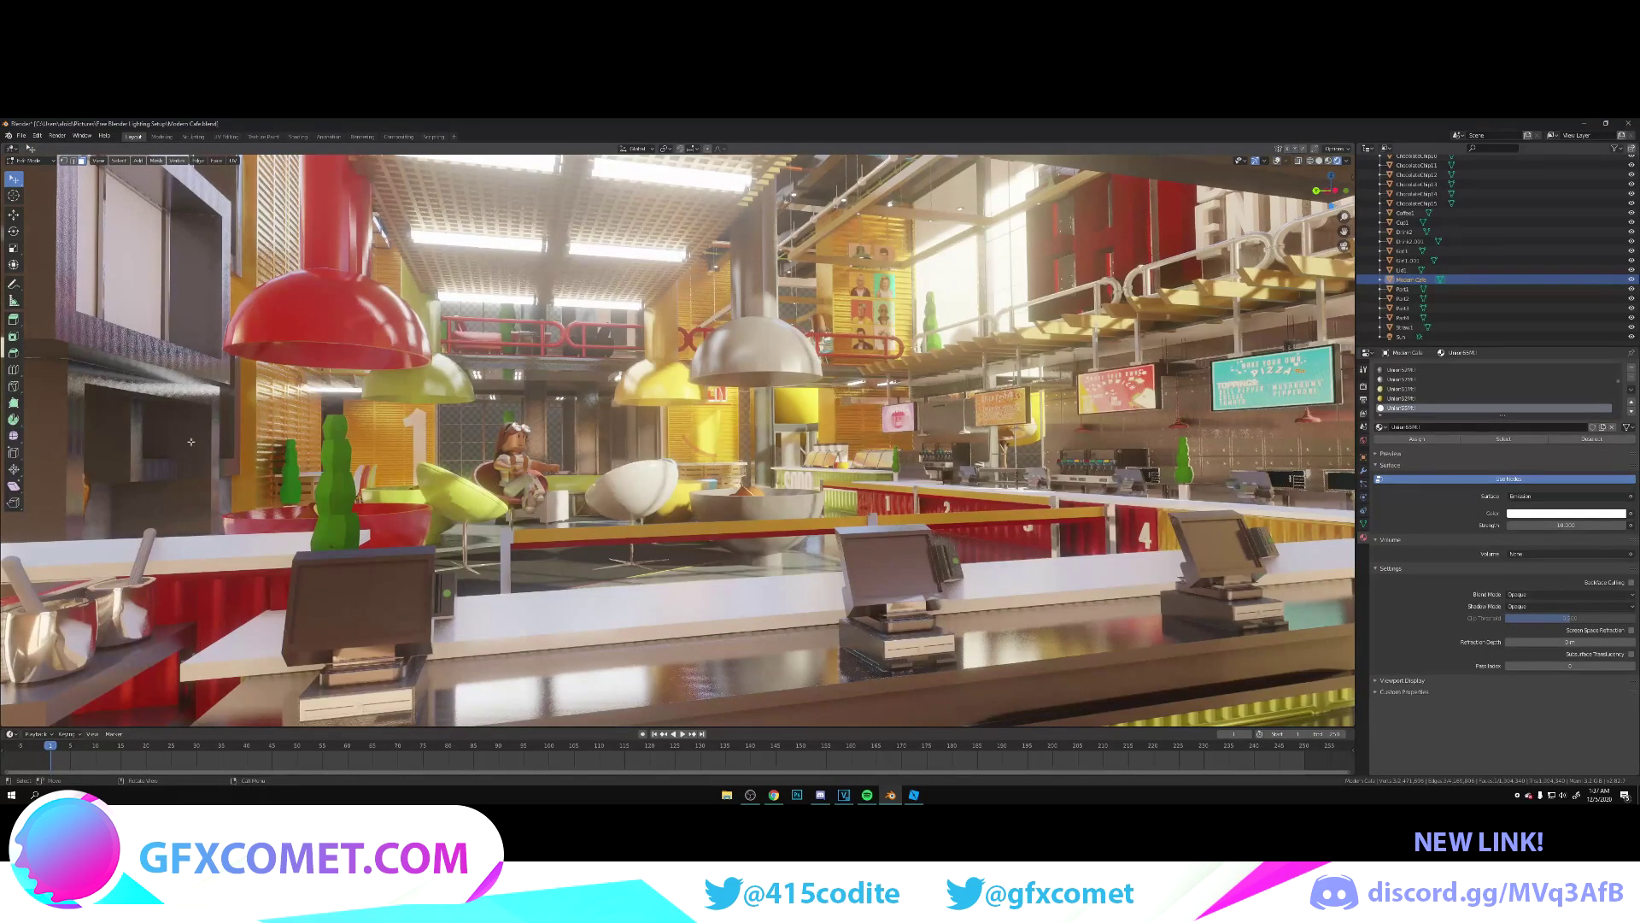
left_click(340, 451)
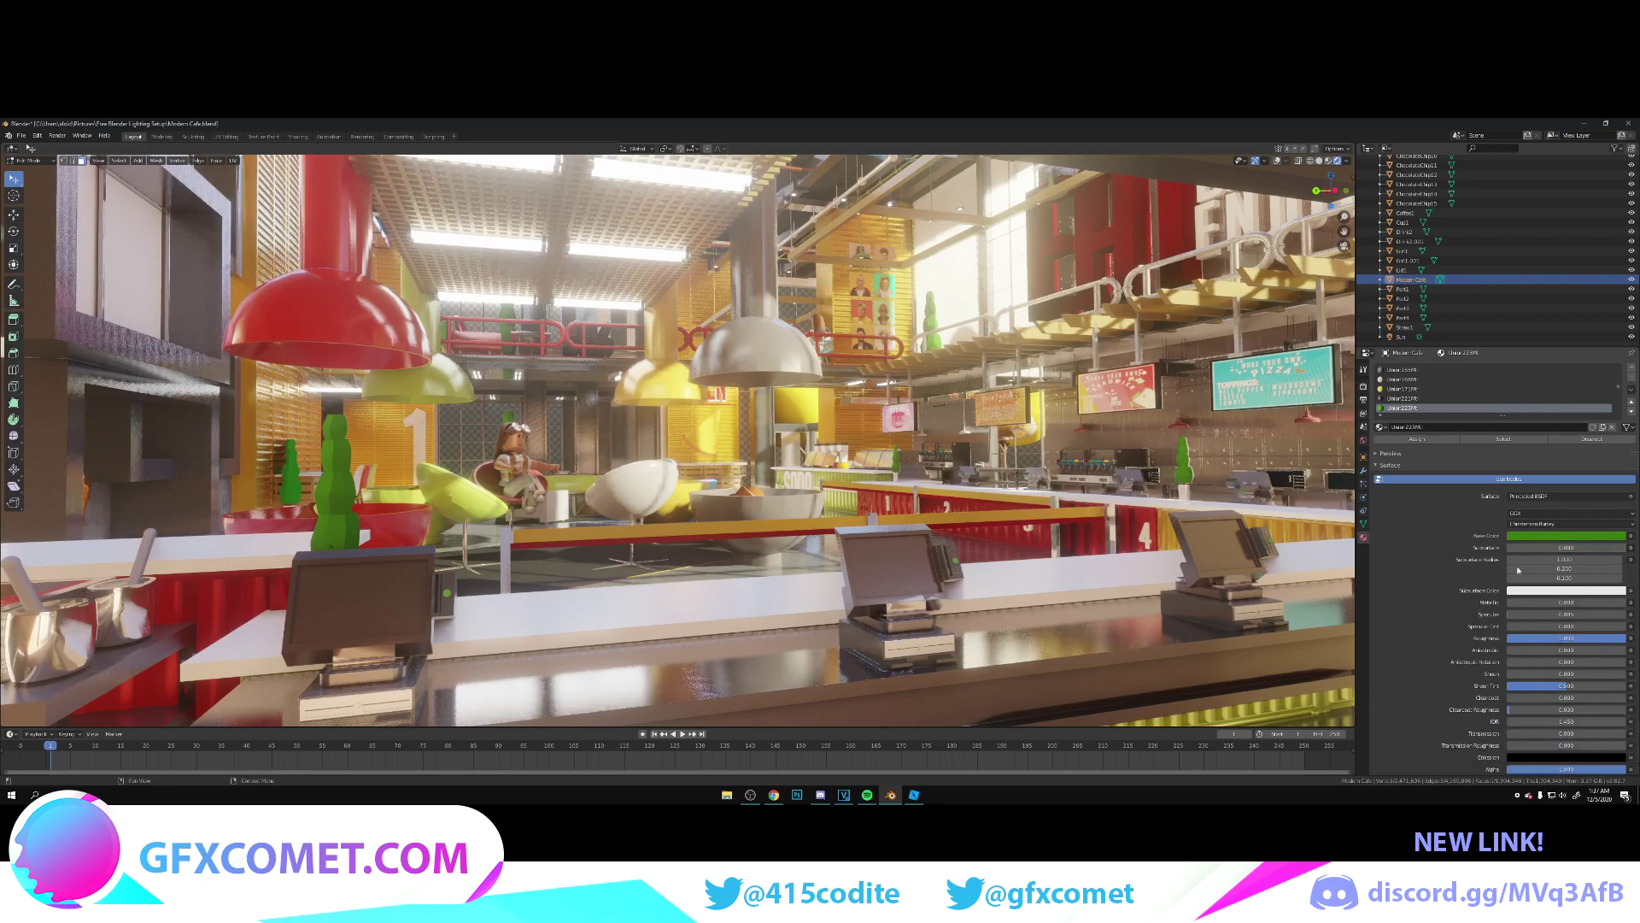
left_click_drag(1589, 639, 1555, 638)
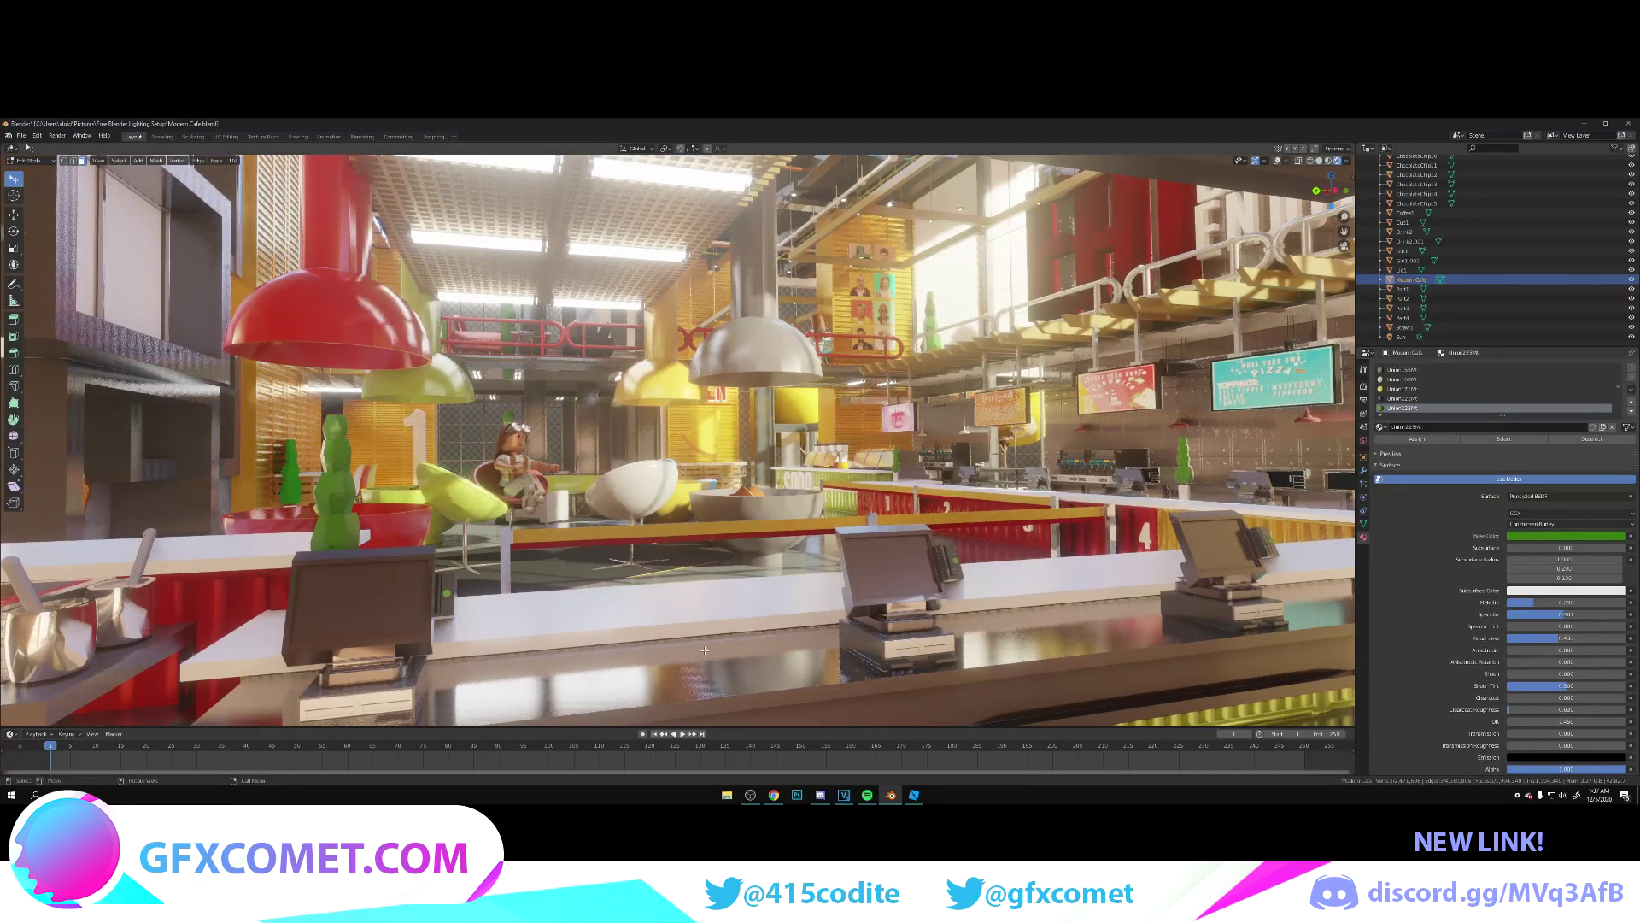
- Set the register screens' material to full transmission and reduce its roughness to 0
left_click(375, 603)
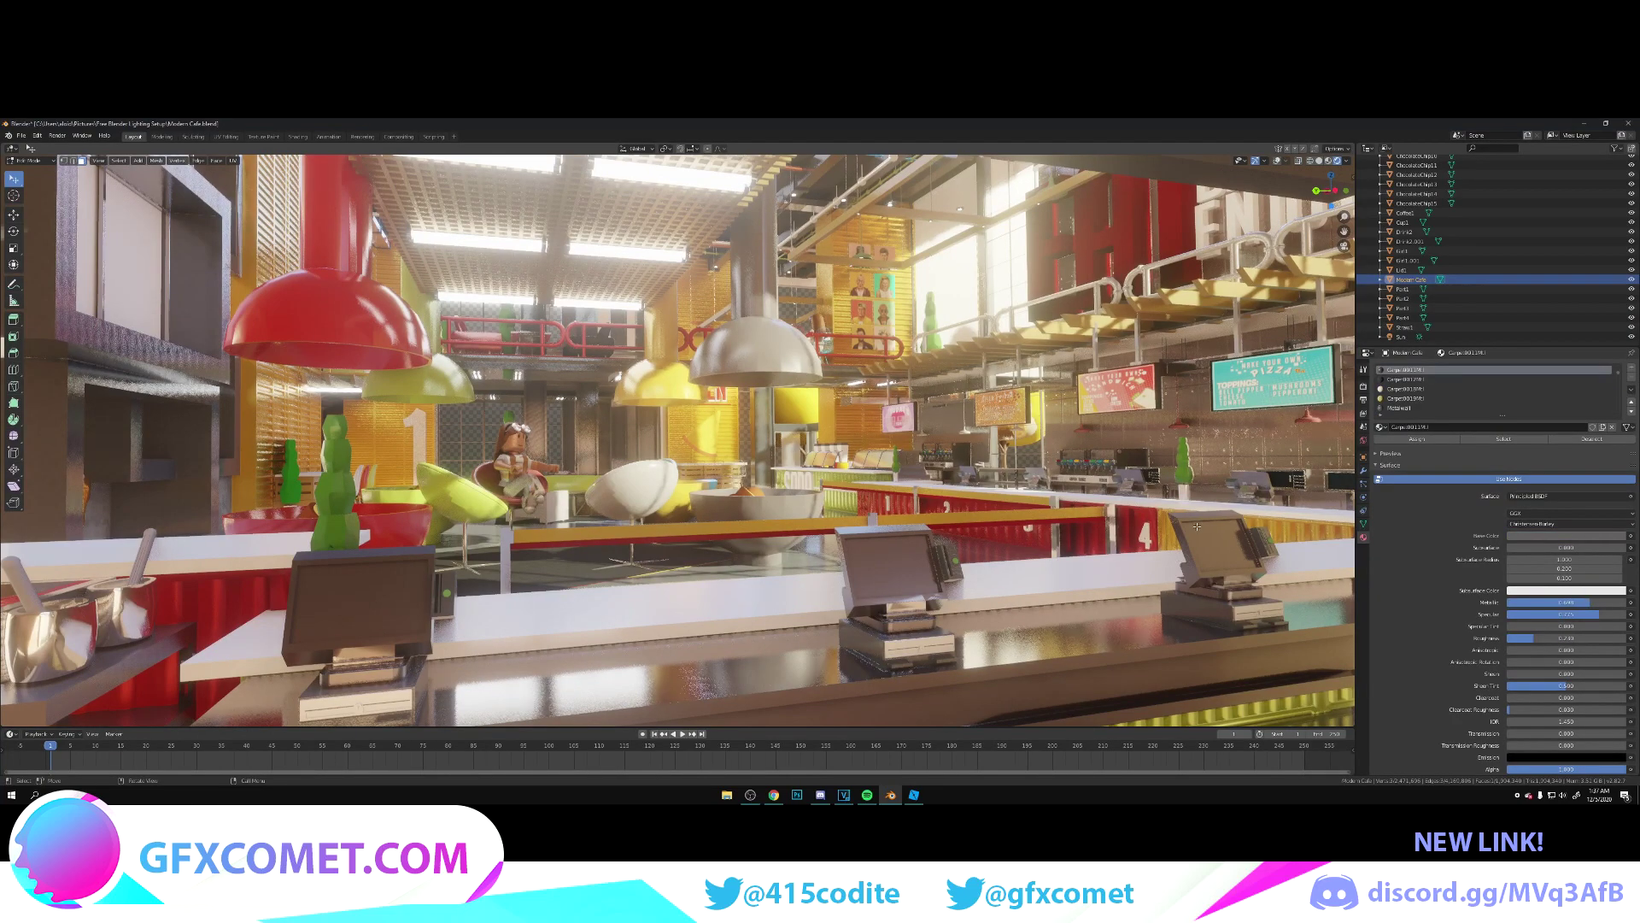
scroll(1536, 732, "down", 4)
left_click_drag(1535, 656, 1626, 657)
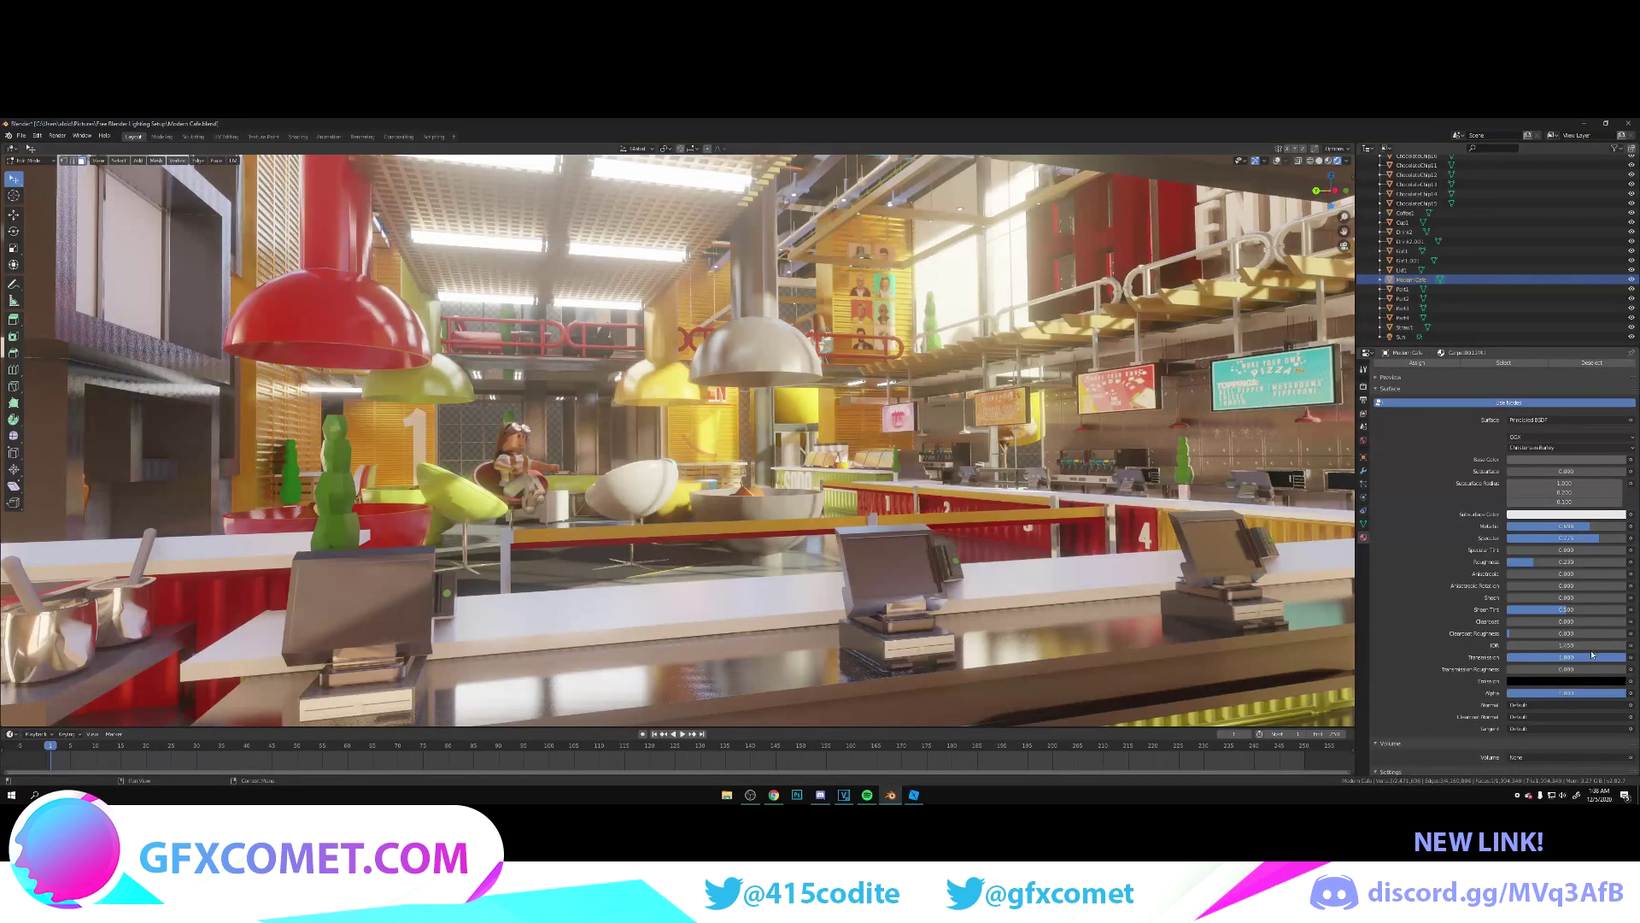
left_click_drag(1558, 563, 1510, 562)
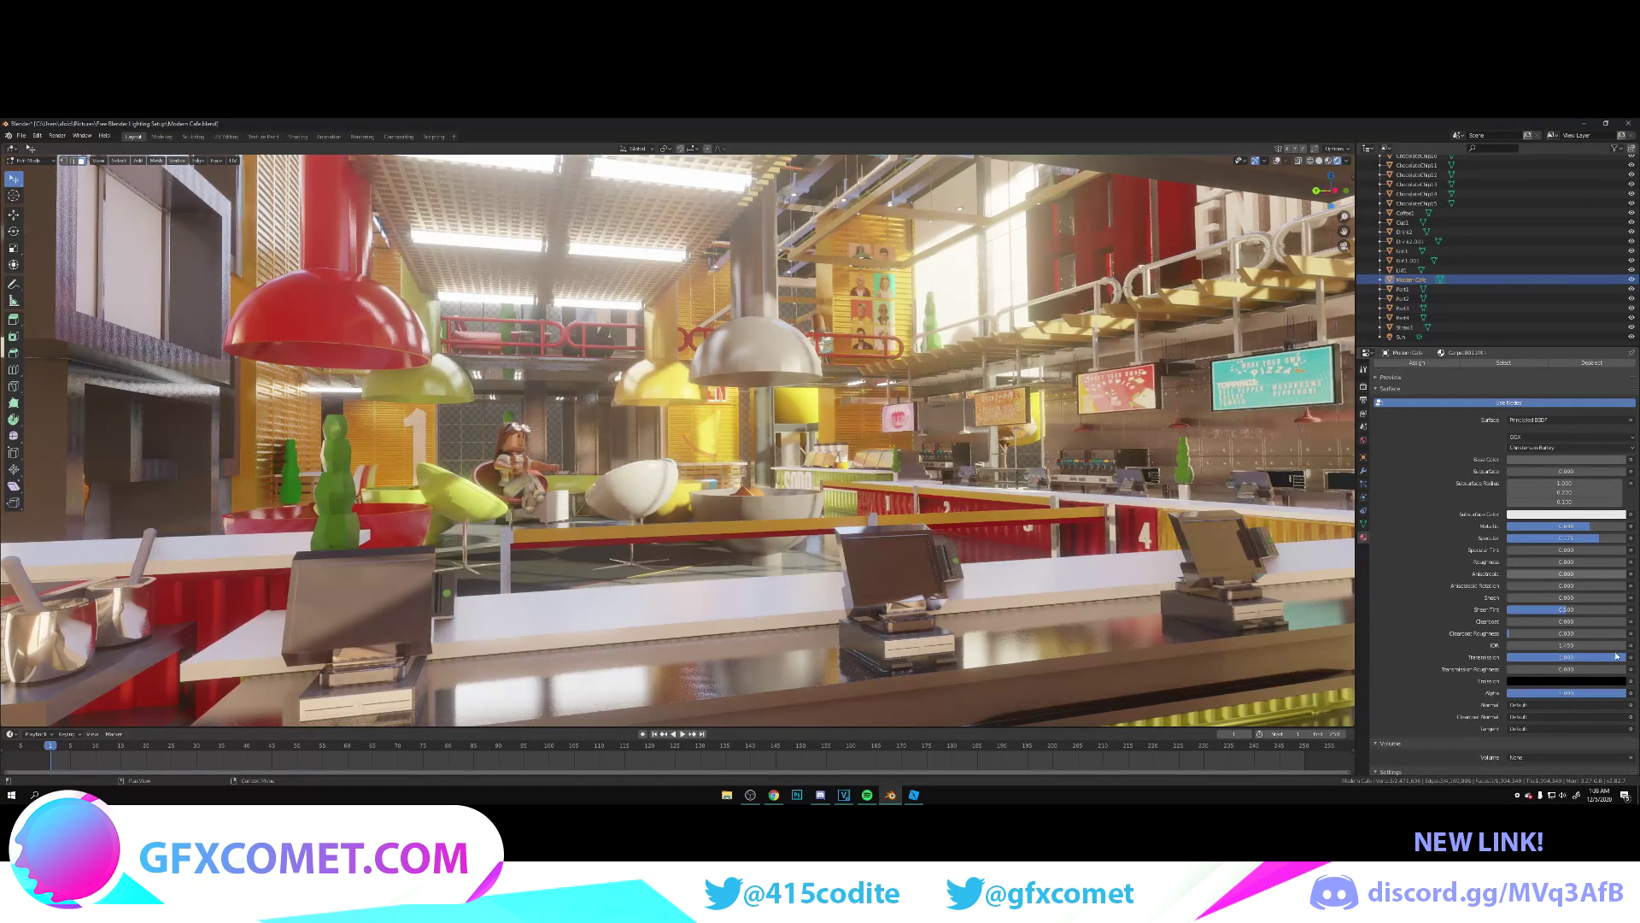
- Enable backface culling and screen space refraction for the register screens' material and set its blend mode to Alpha Hashed
scroll(1561, 714, "down", 3)
left_click(1631, 741)
left_click(1632, 693)
left_click(1631, 690)
left_click(1579, 704)
left_click(1551, 738)
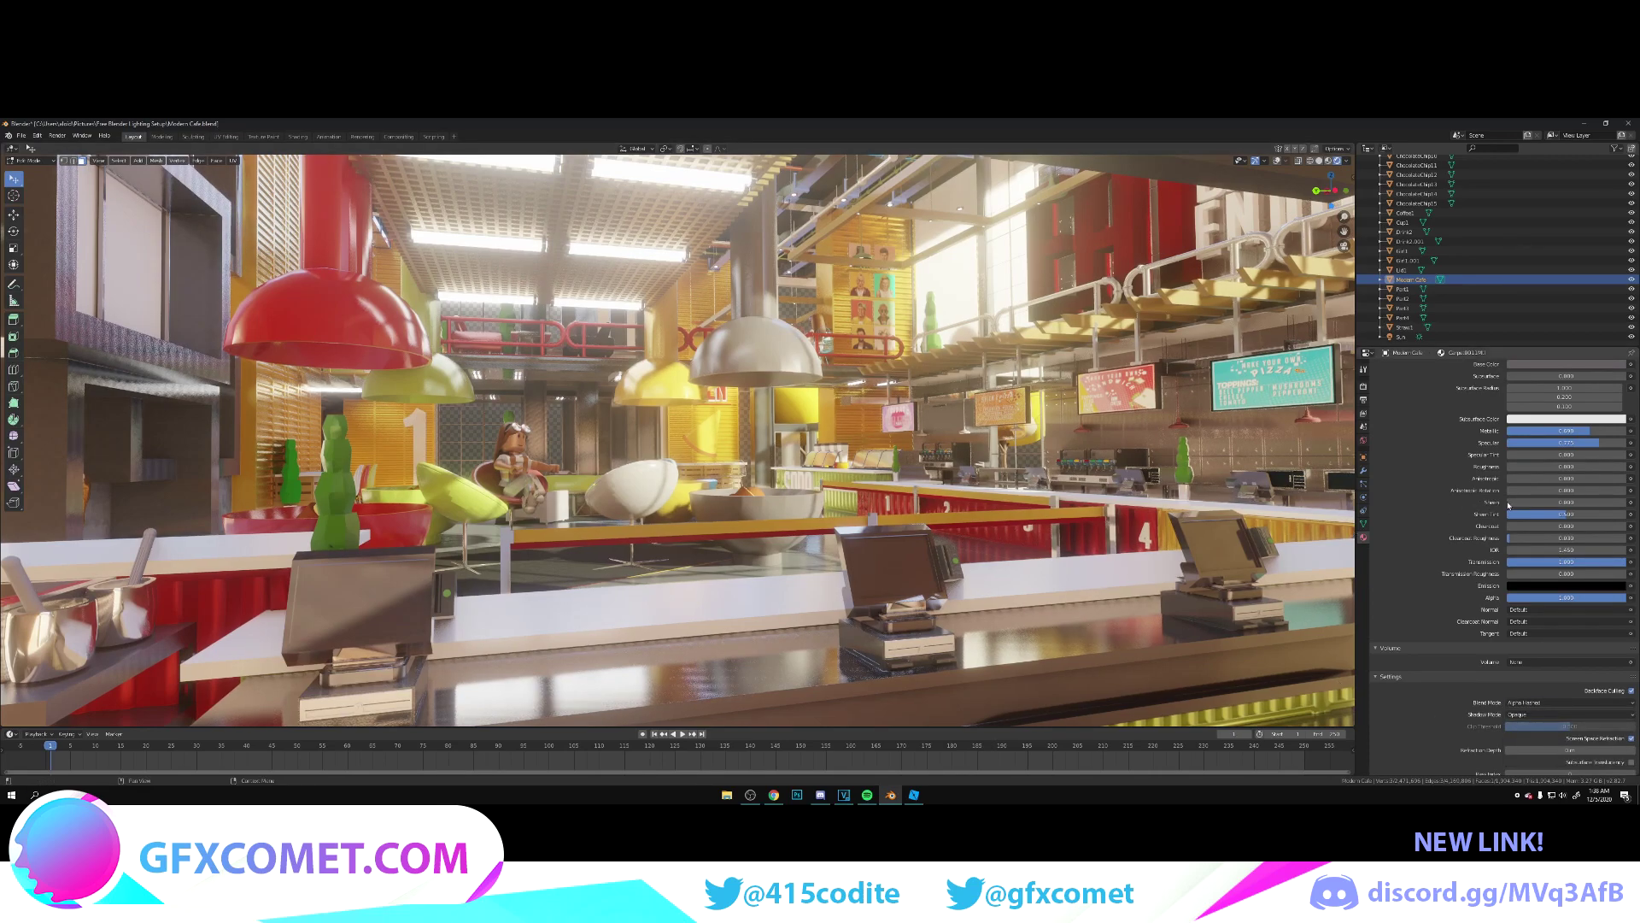
- Lower the register screen material's metallic, raise its specular to 1.000, and save the file
left_click_drag(1596, 443, 1505, 431)
mouse_move(1505, 431)
left_mouse_down()
mouse_move(1628, 430)
mouse_move(1505, 431)
mouse_move(1563, 431)
mouse_move(1543, 430)
left_mouse_up()
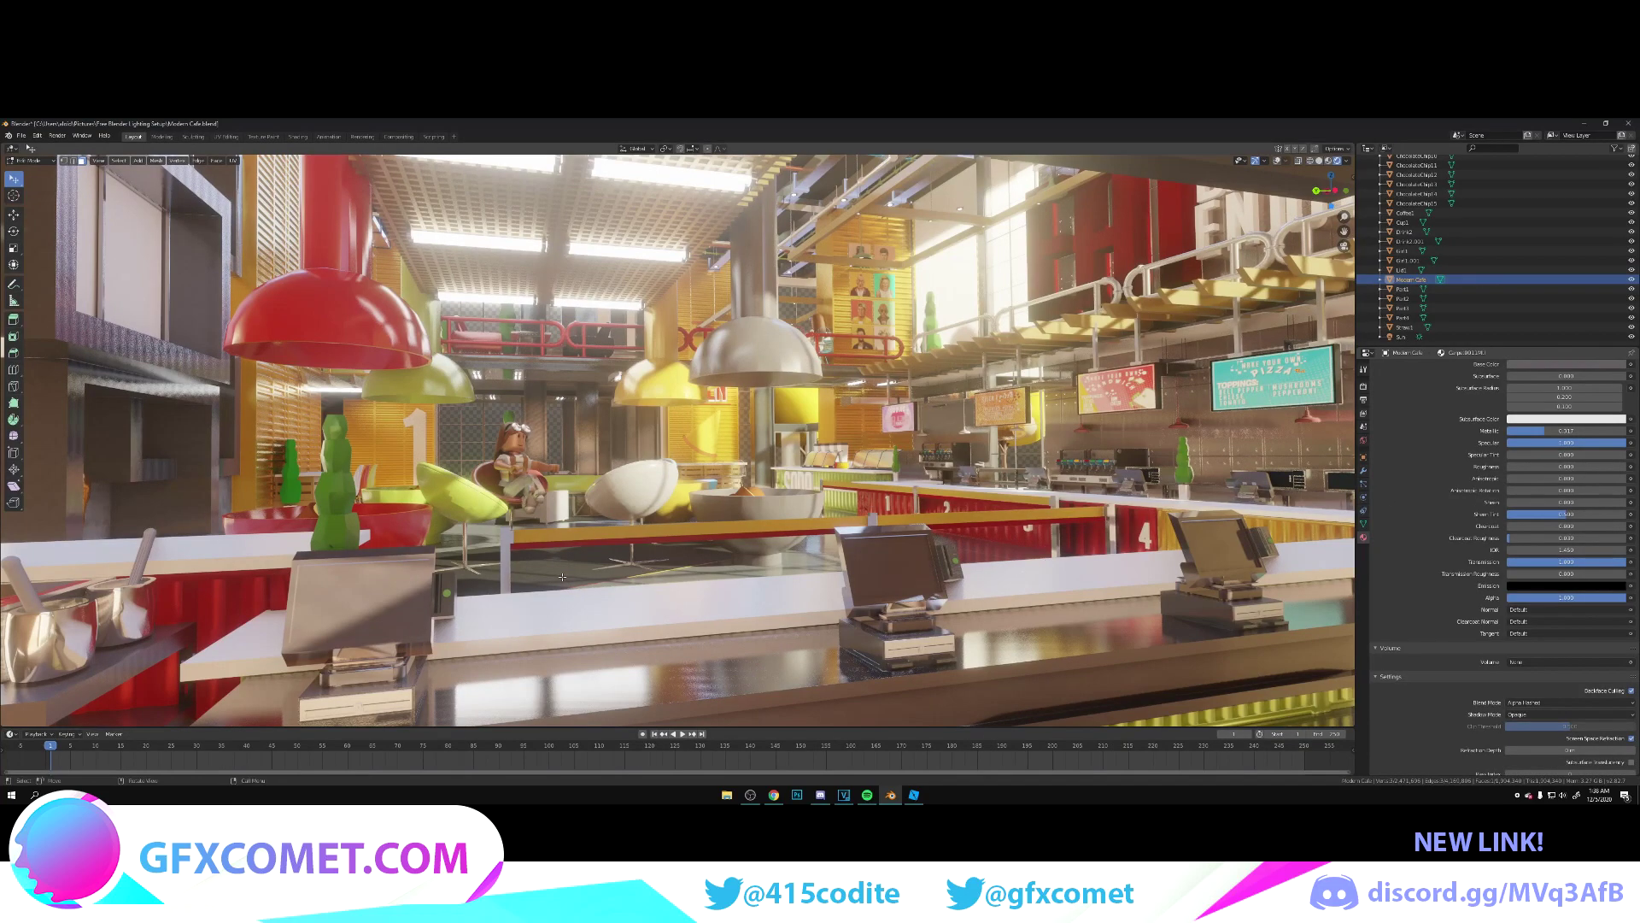
key("ctrl+s")
- Make the white counter material glossier, give the light grey material shared by the pot utensils high metallic and low roughness, and save
left_click(242, 640)
left_click_drag(1544, 467, 1523, 467)
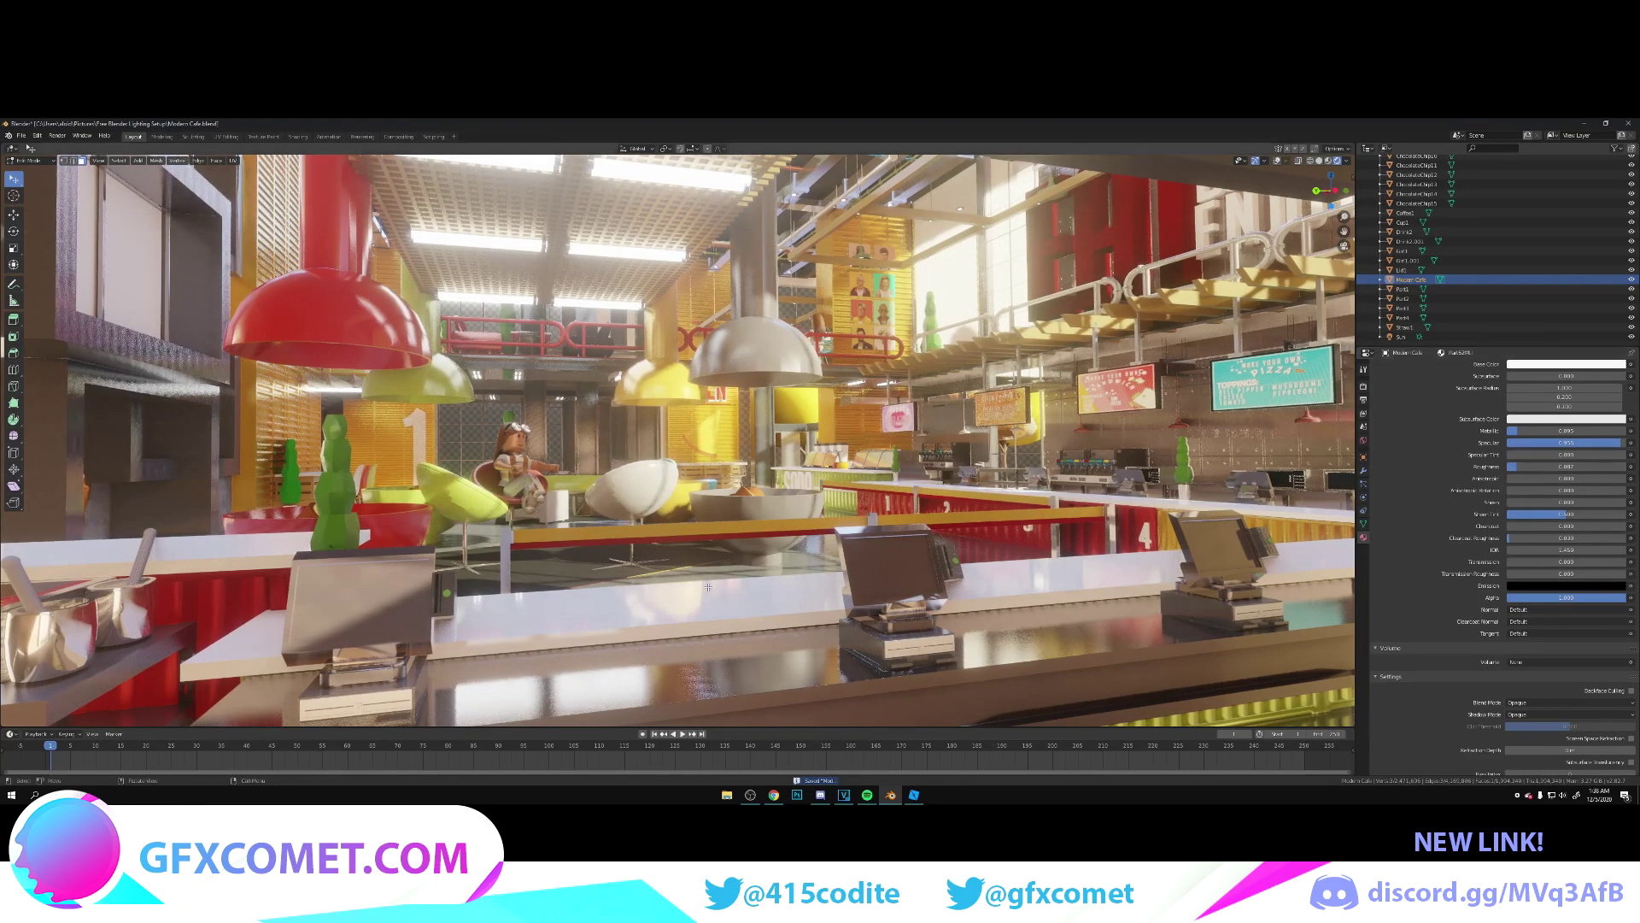
left_click(672, 548)
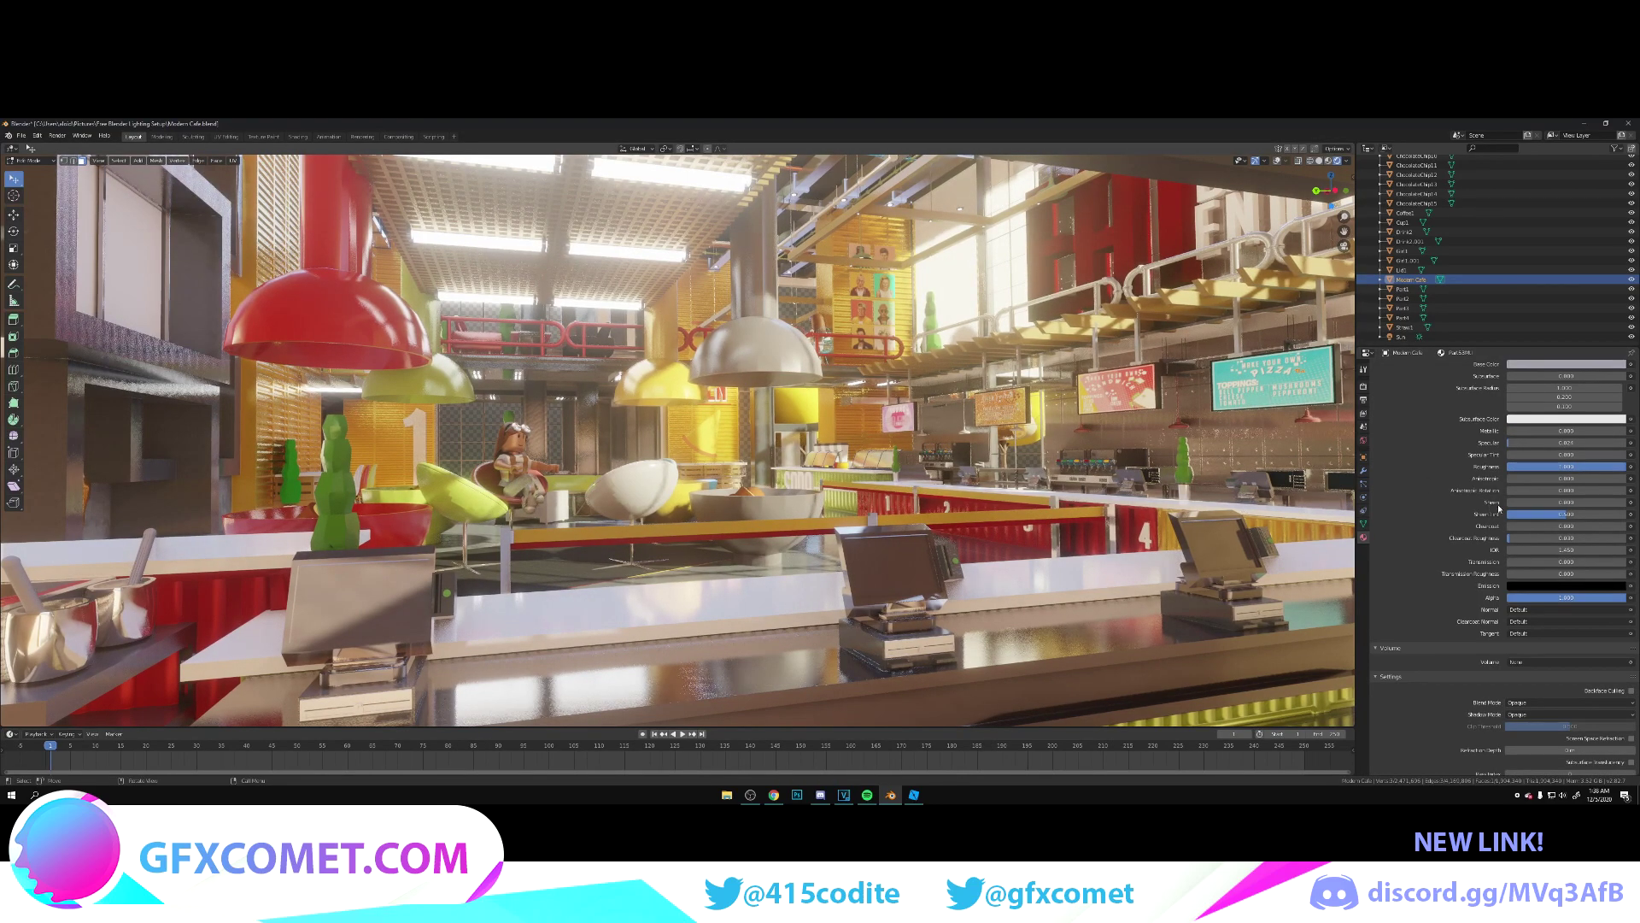
left_click_drag(1581, 467, 1613, 430)
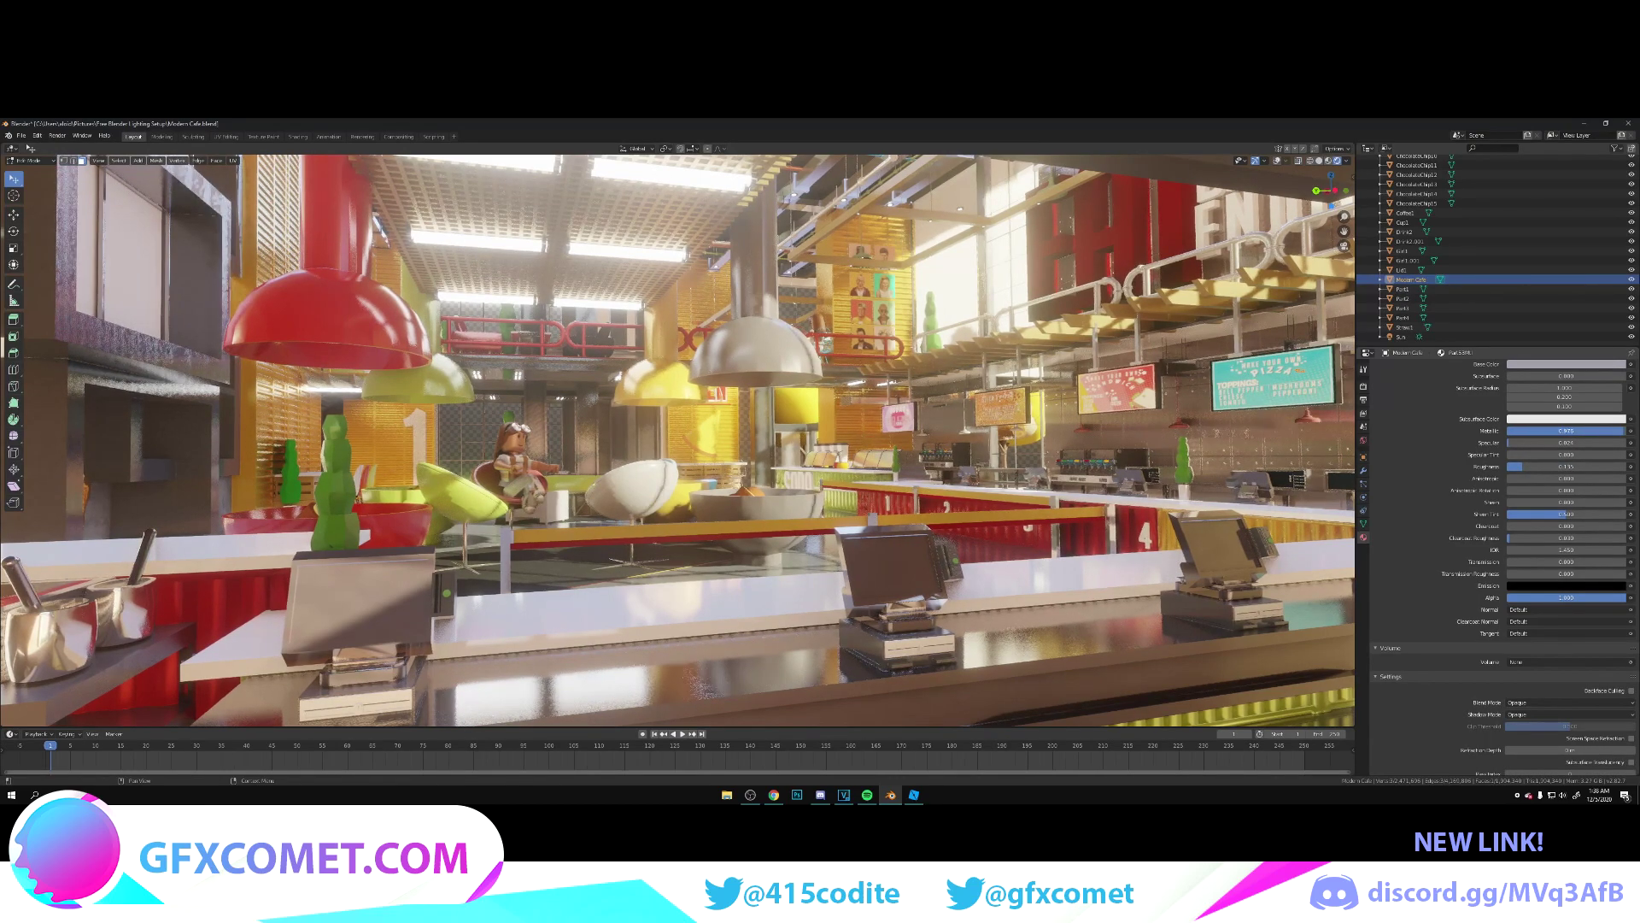
key("ctrl+s")
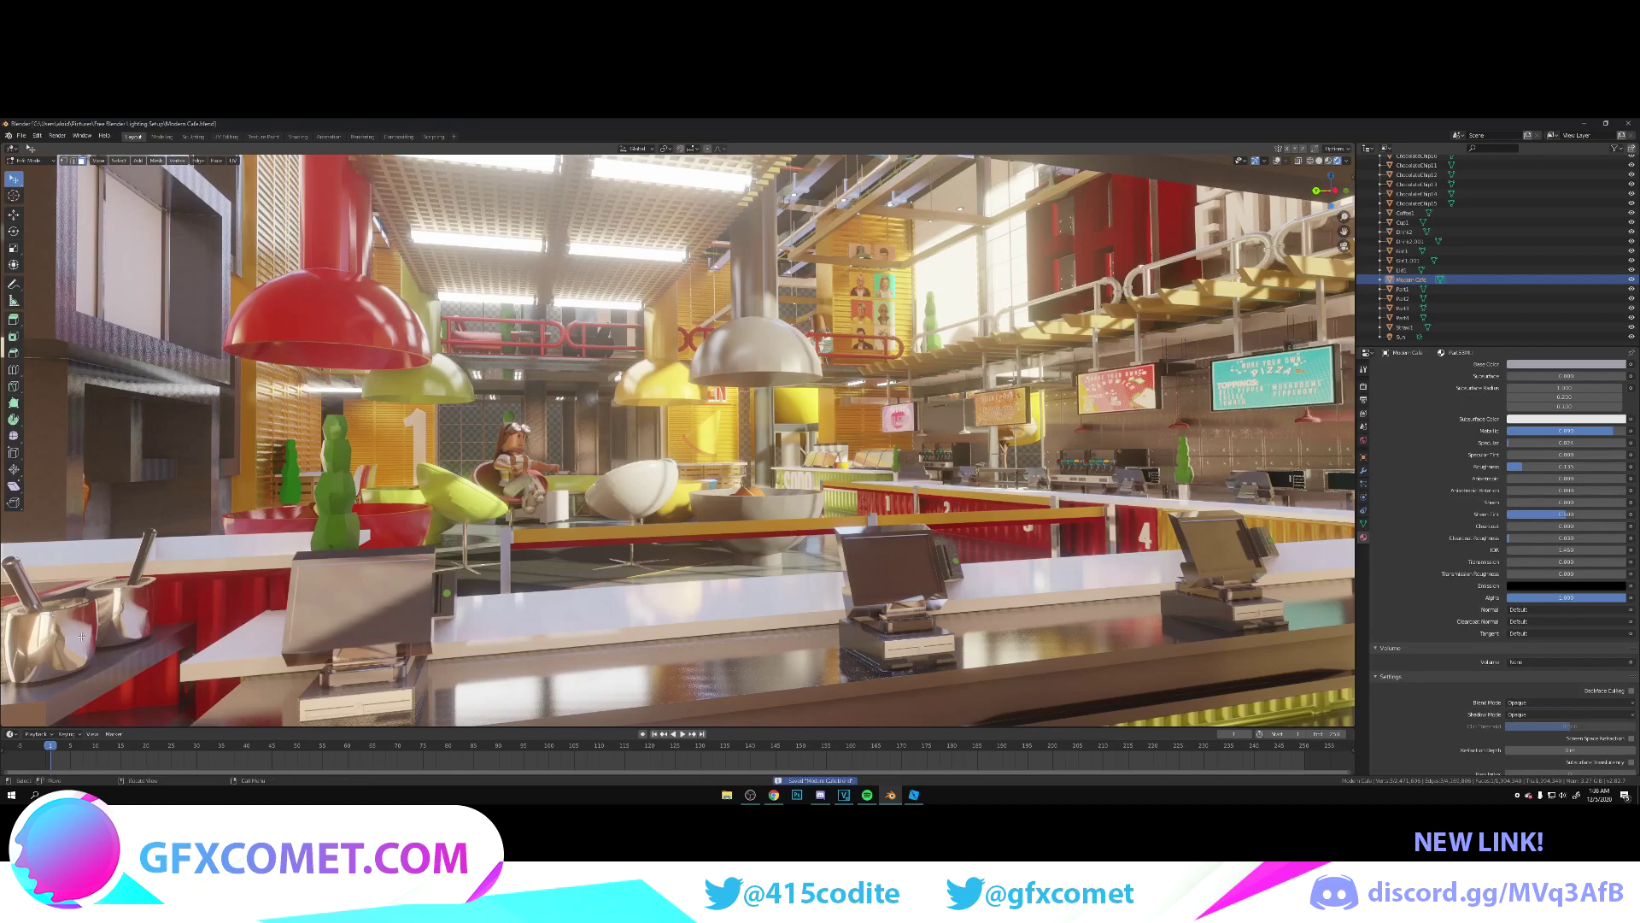
- Raise the roughness of the cooking pots' metal material and save the file
left_click(137, 630)
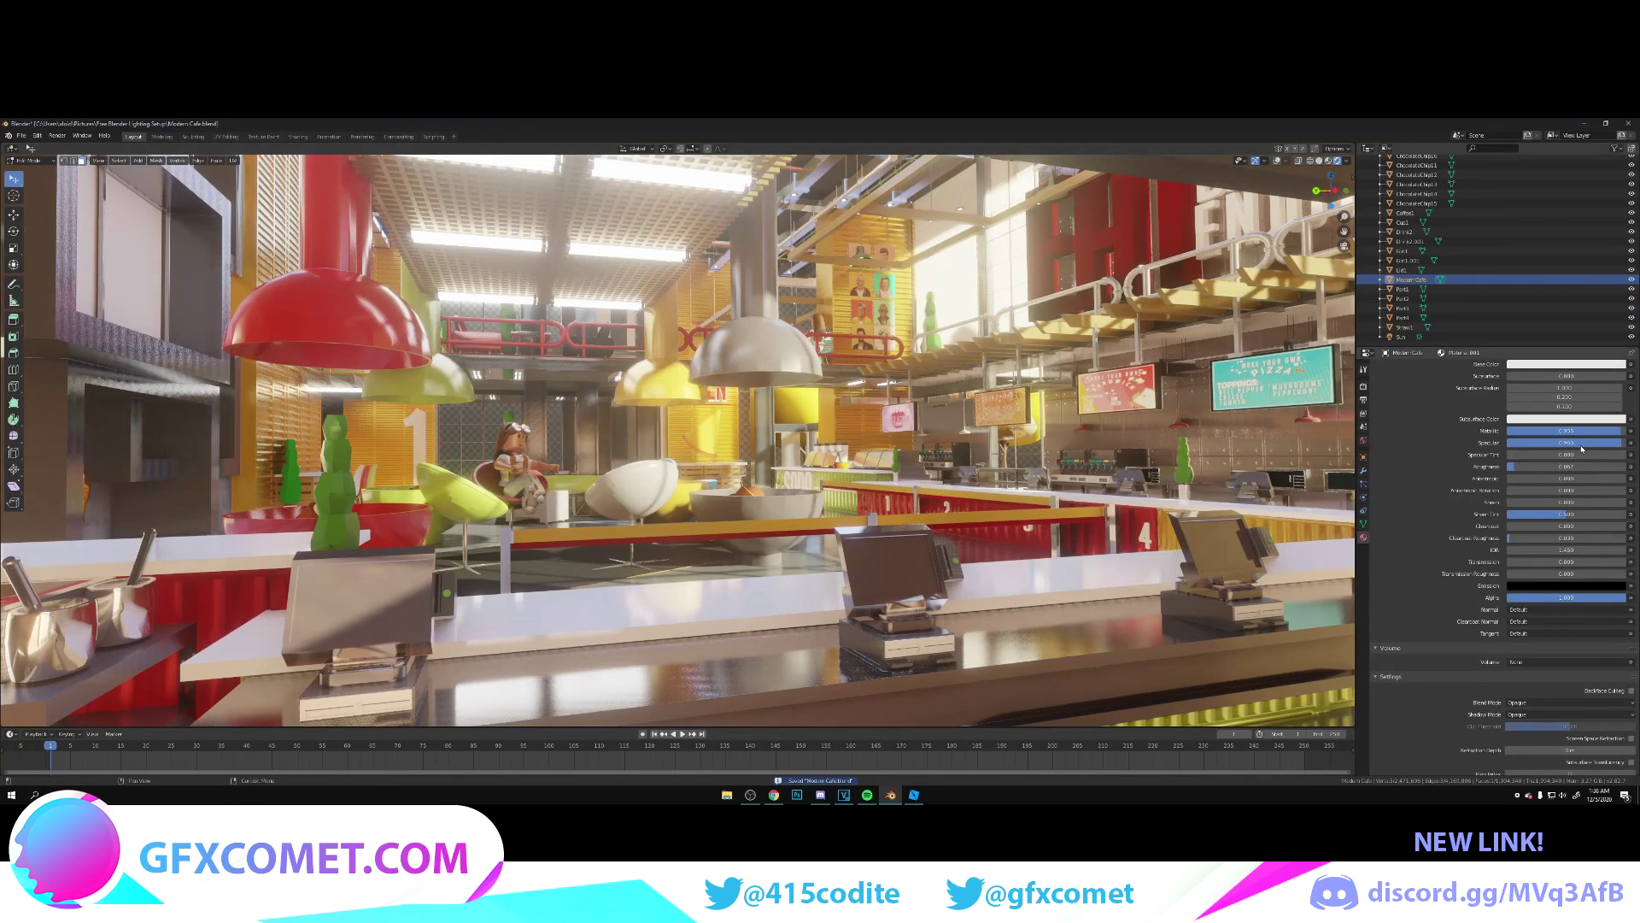
left_click_drag(1542, 465, 1576, 465)
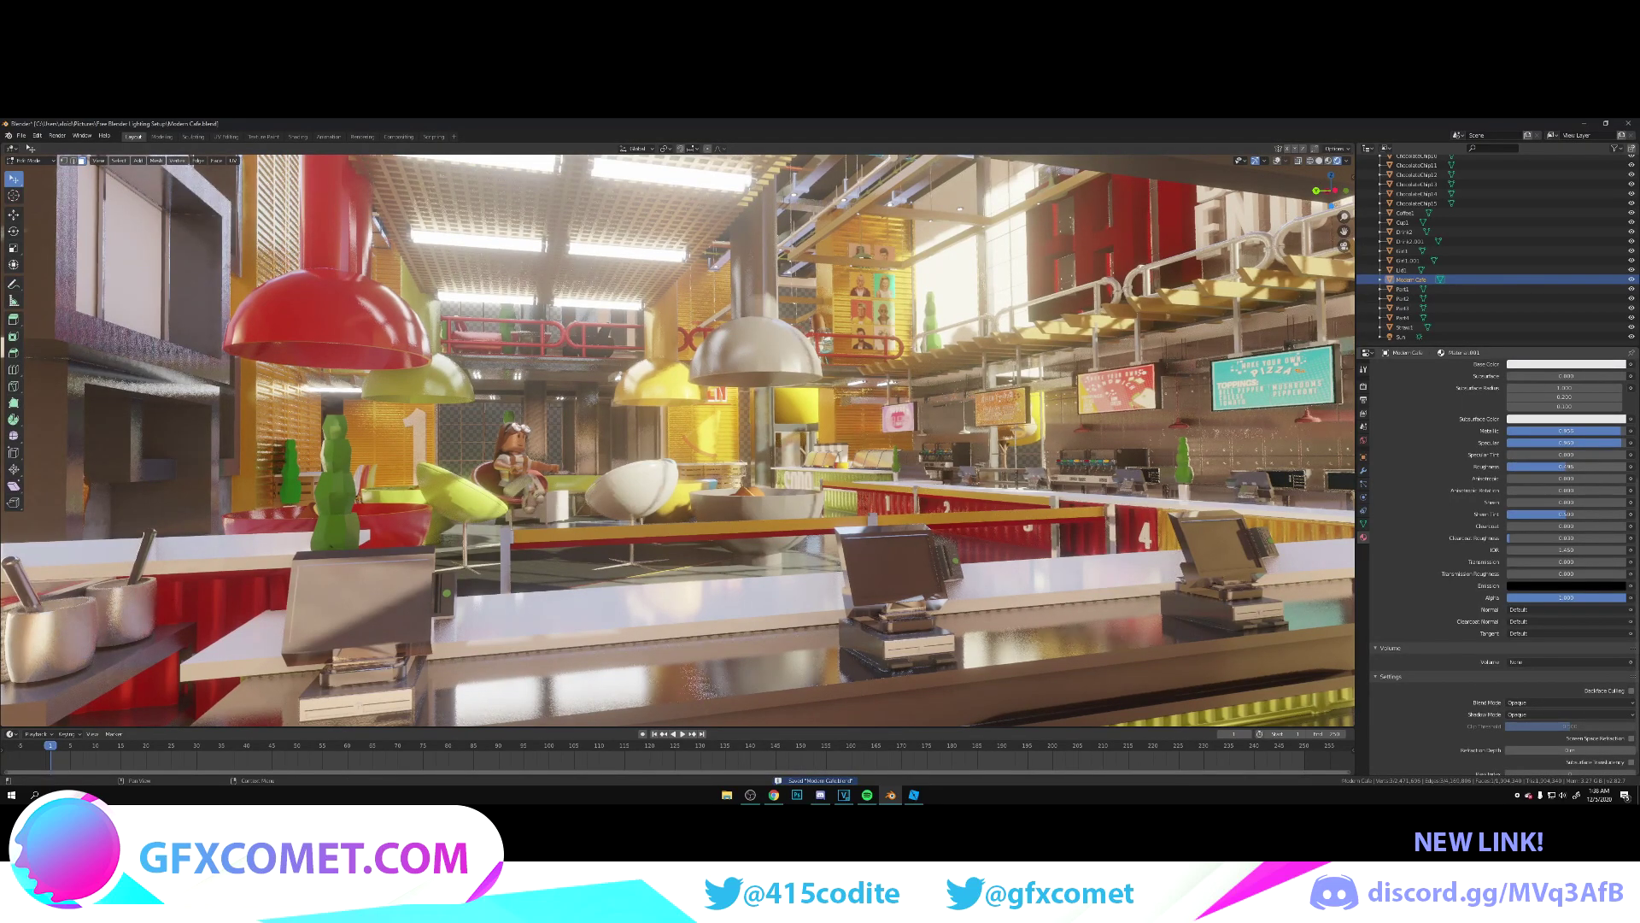
key("ctrl+s")
- Reduce the metallic value of the queue barrier post's material and return to Object Mode
left_click(504, 551)
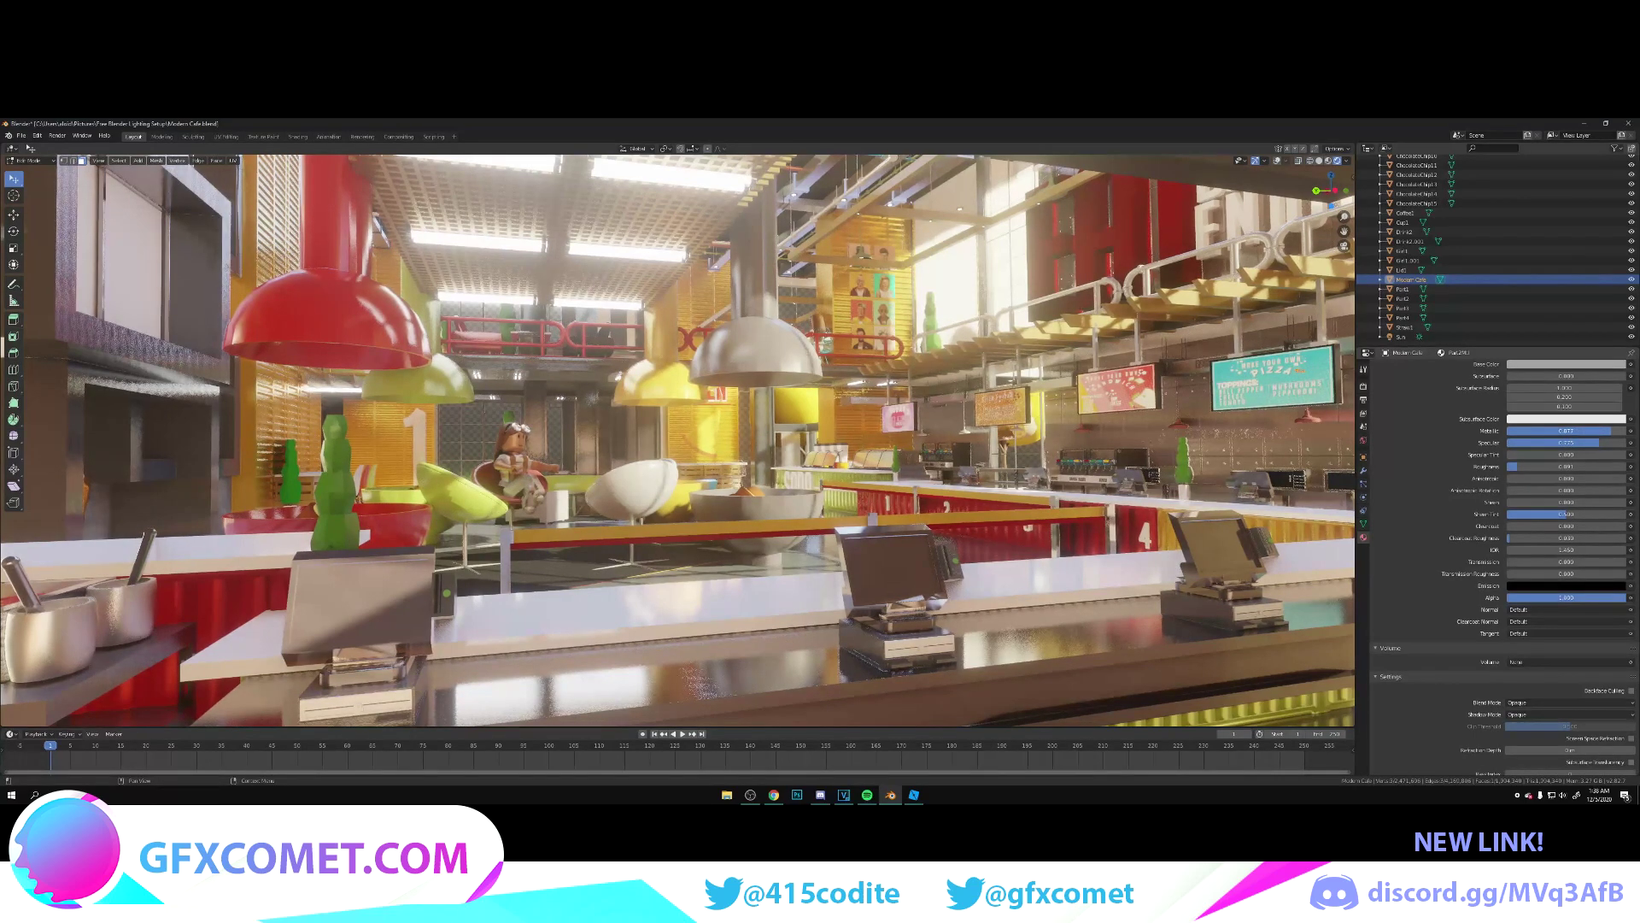
left_click_drag(1573, 431, 1584, 431)
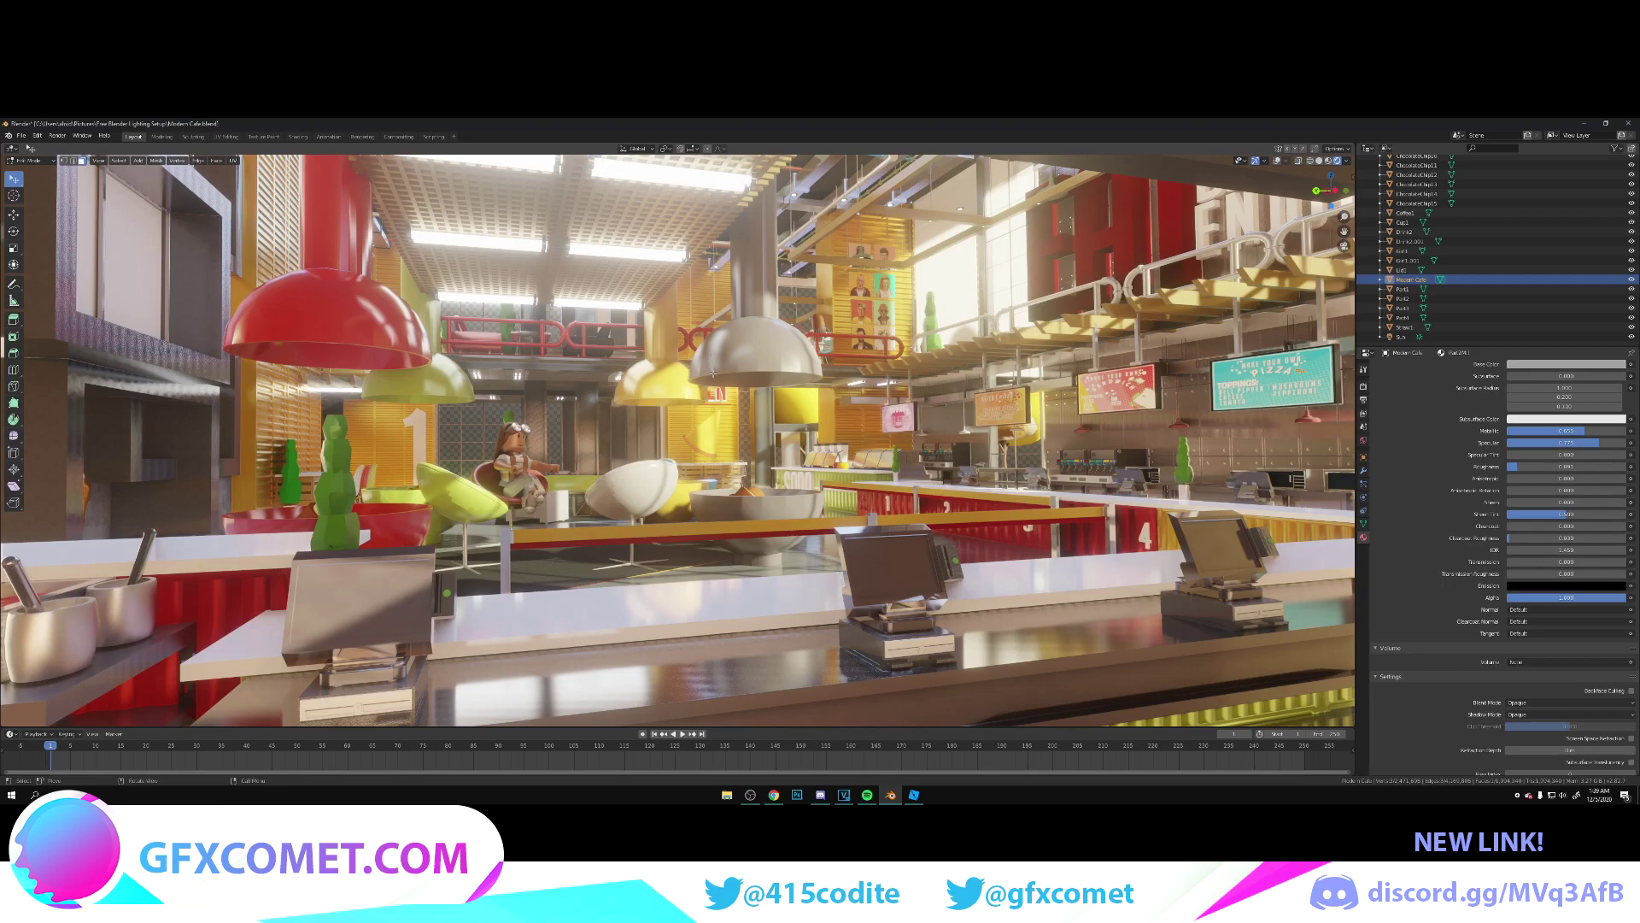
key("Tab")
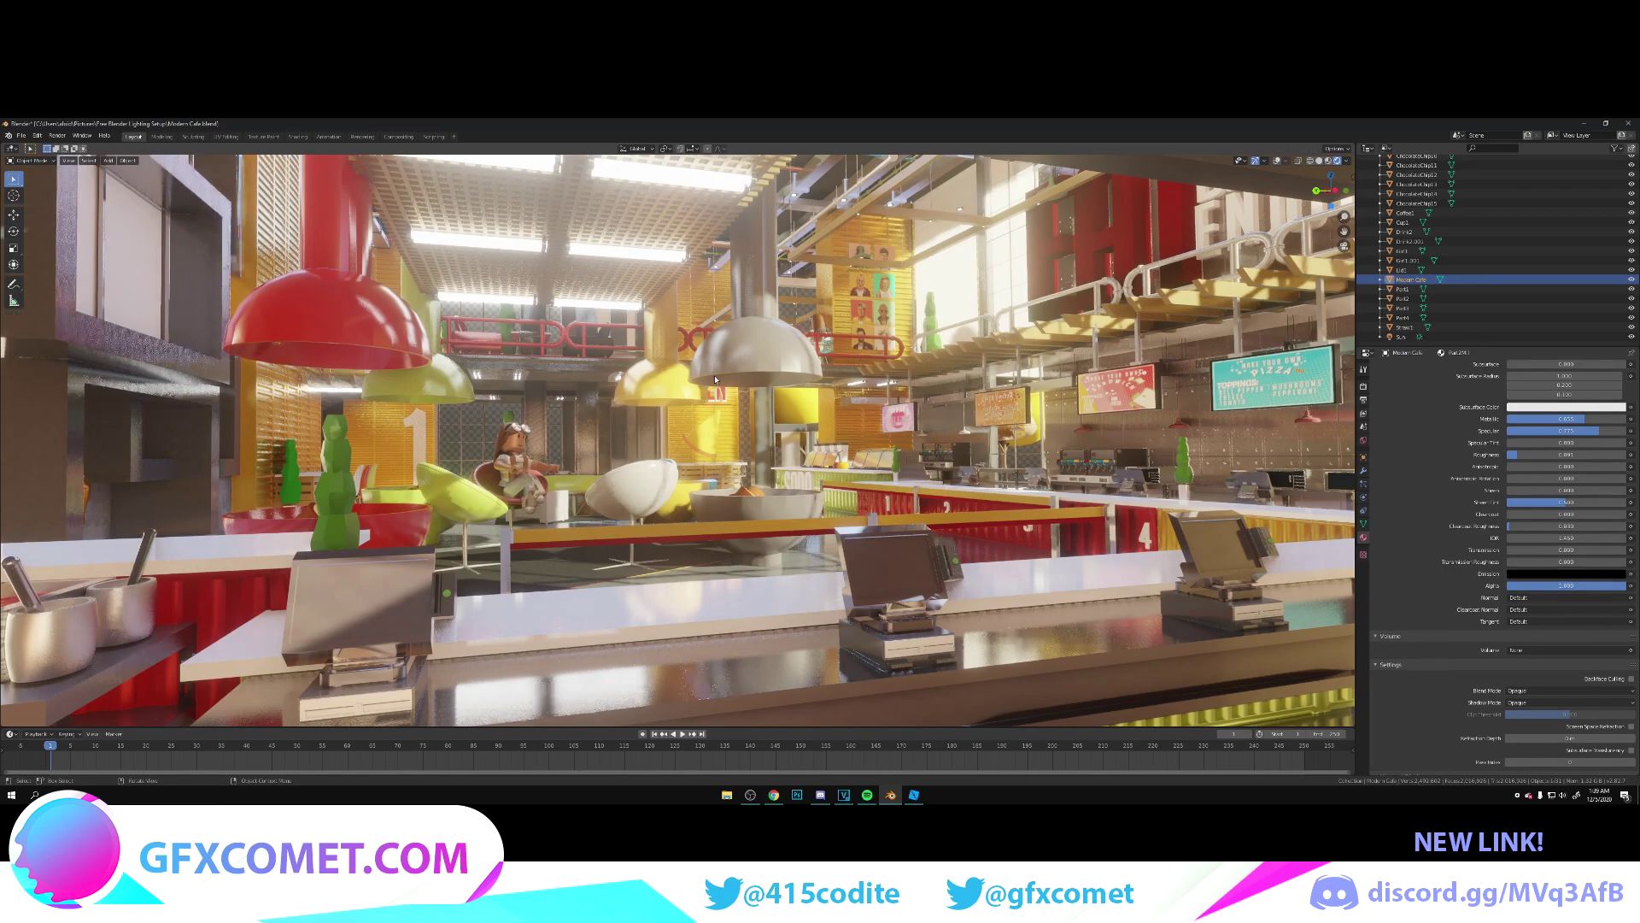
- Walk the camera back through the kitchen area to frame the glass food display beside the register counter, and save the file
key("shift+grave")
key("w")
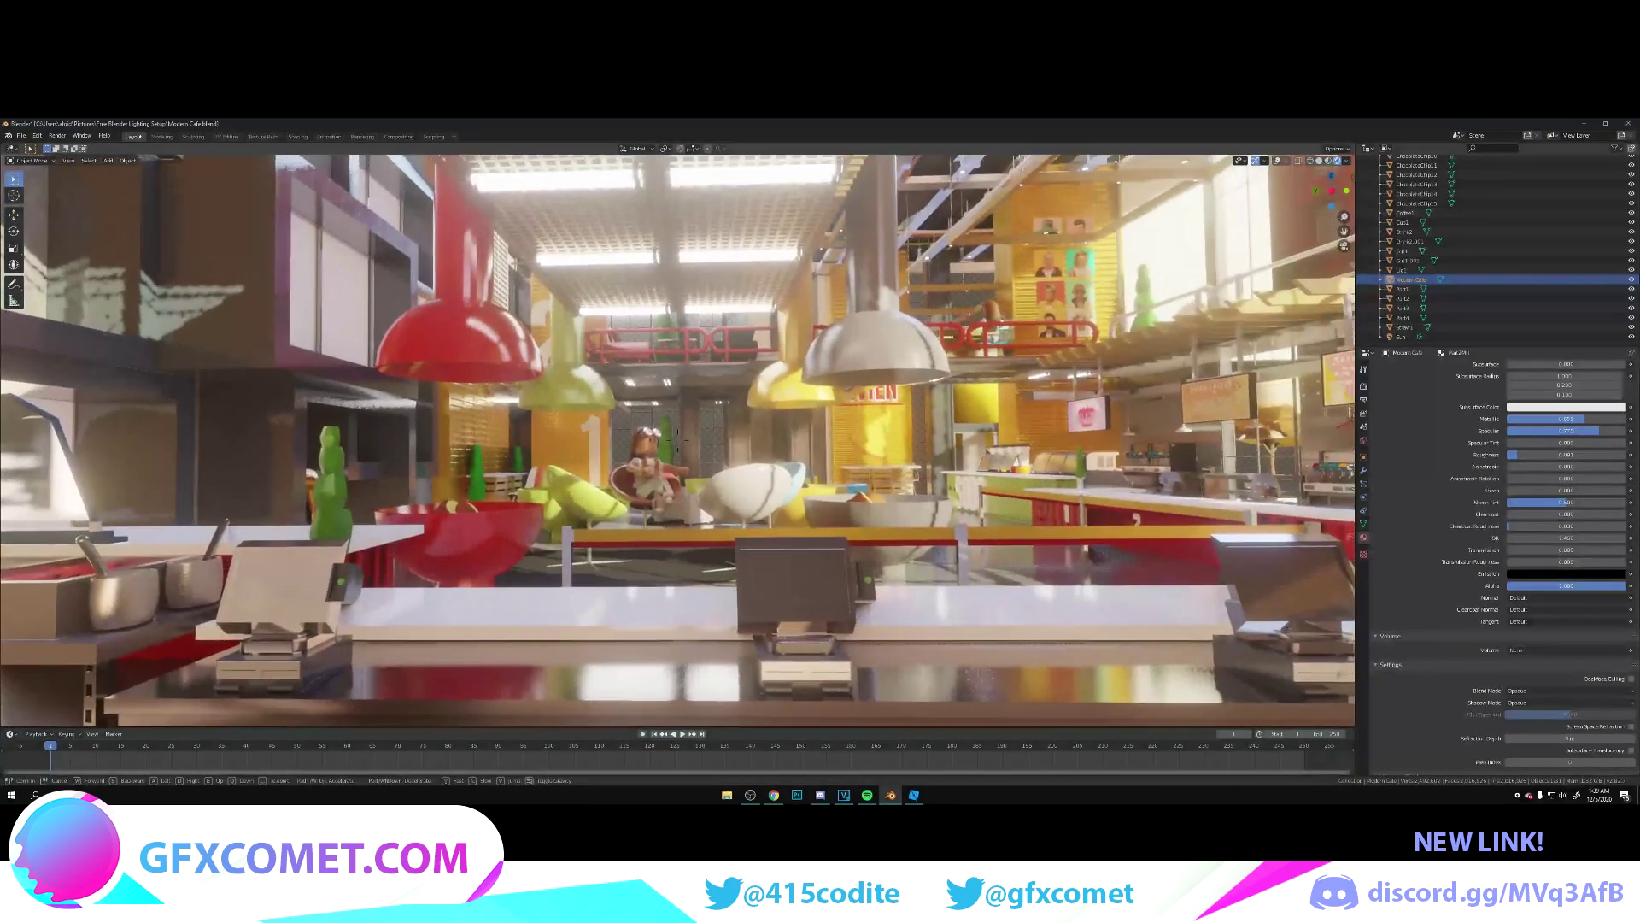
key("s")
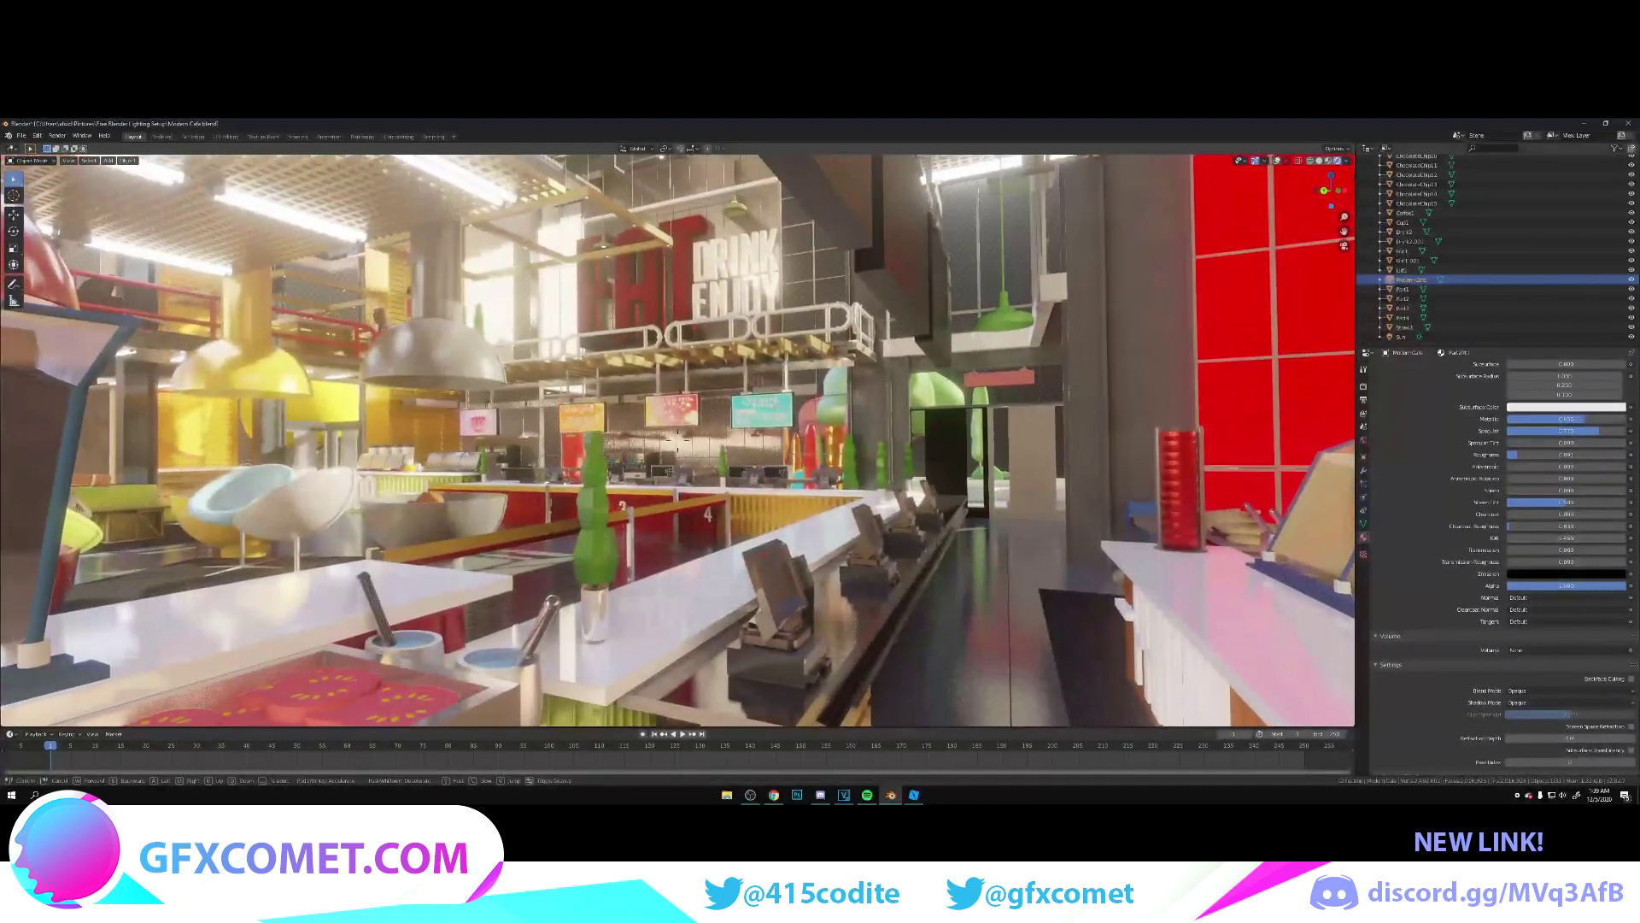
key("s")
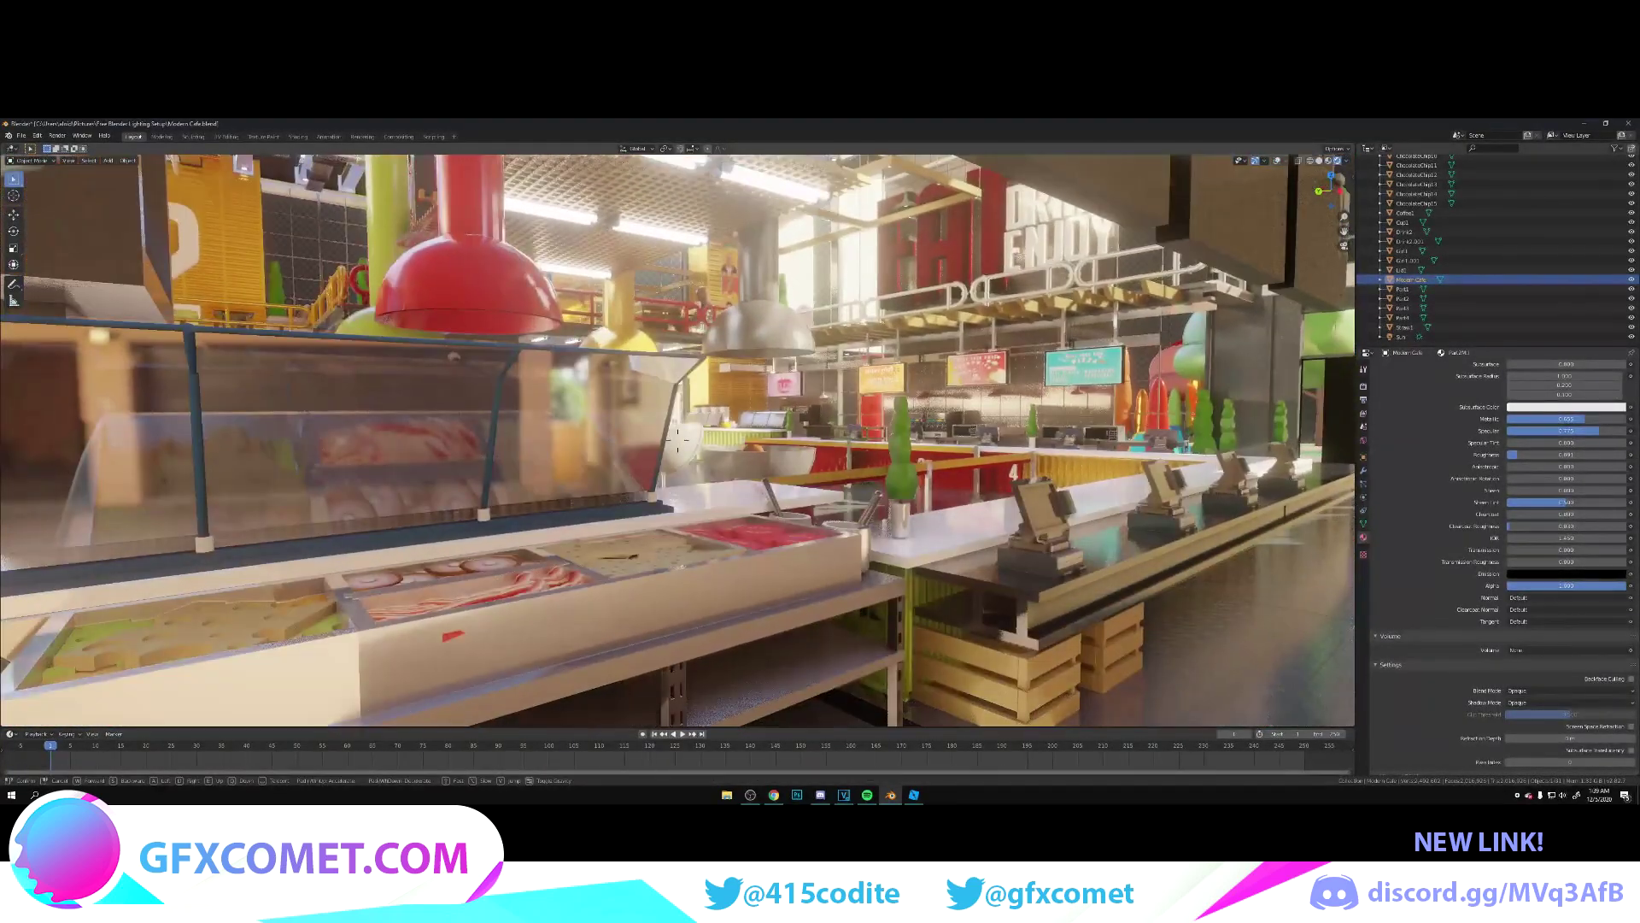
key("s")
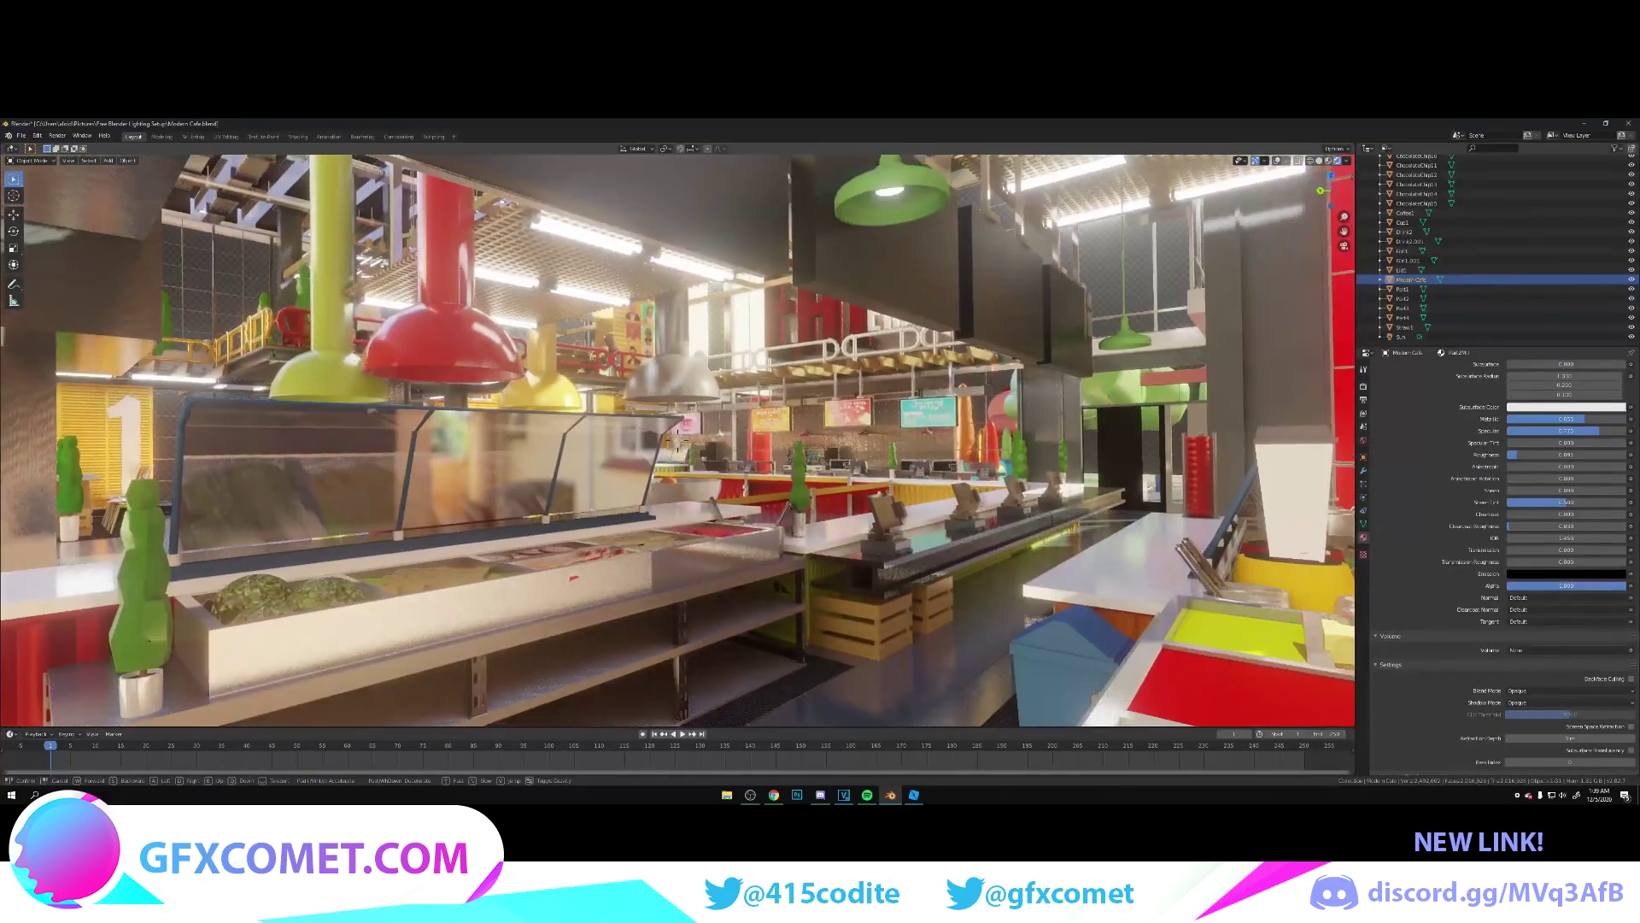
key("s")
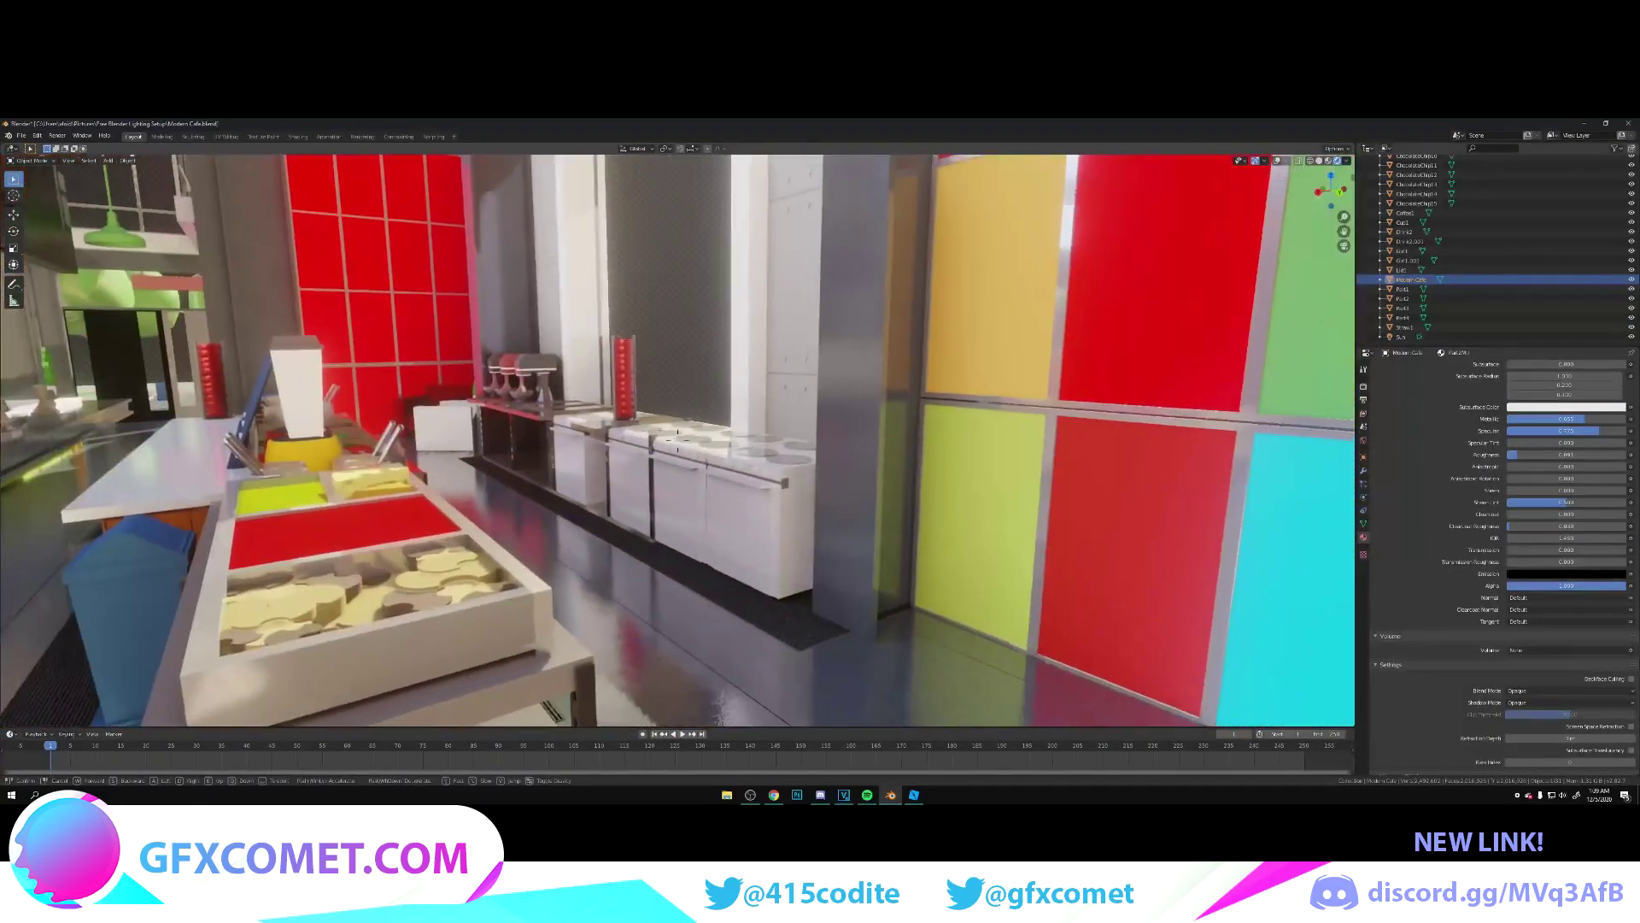
key("s")
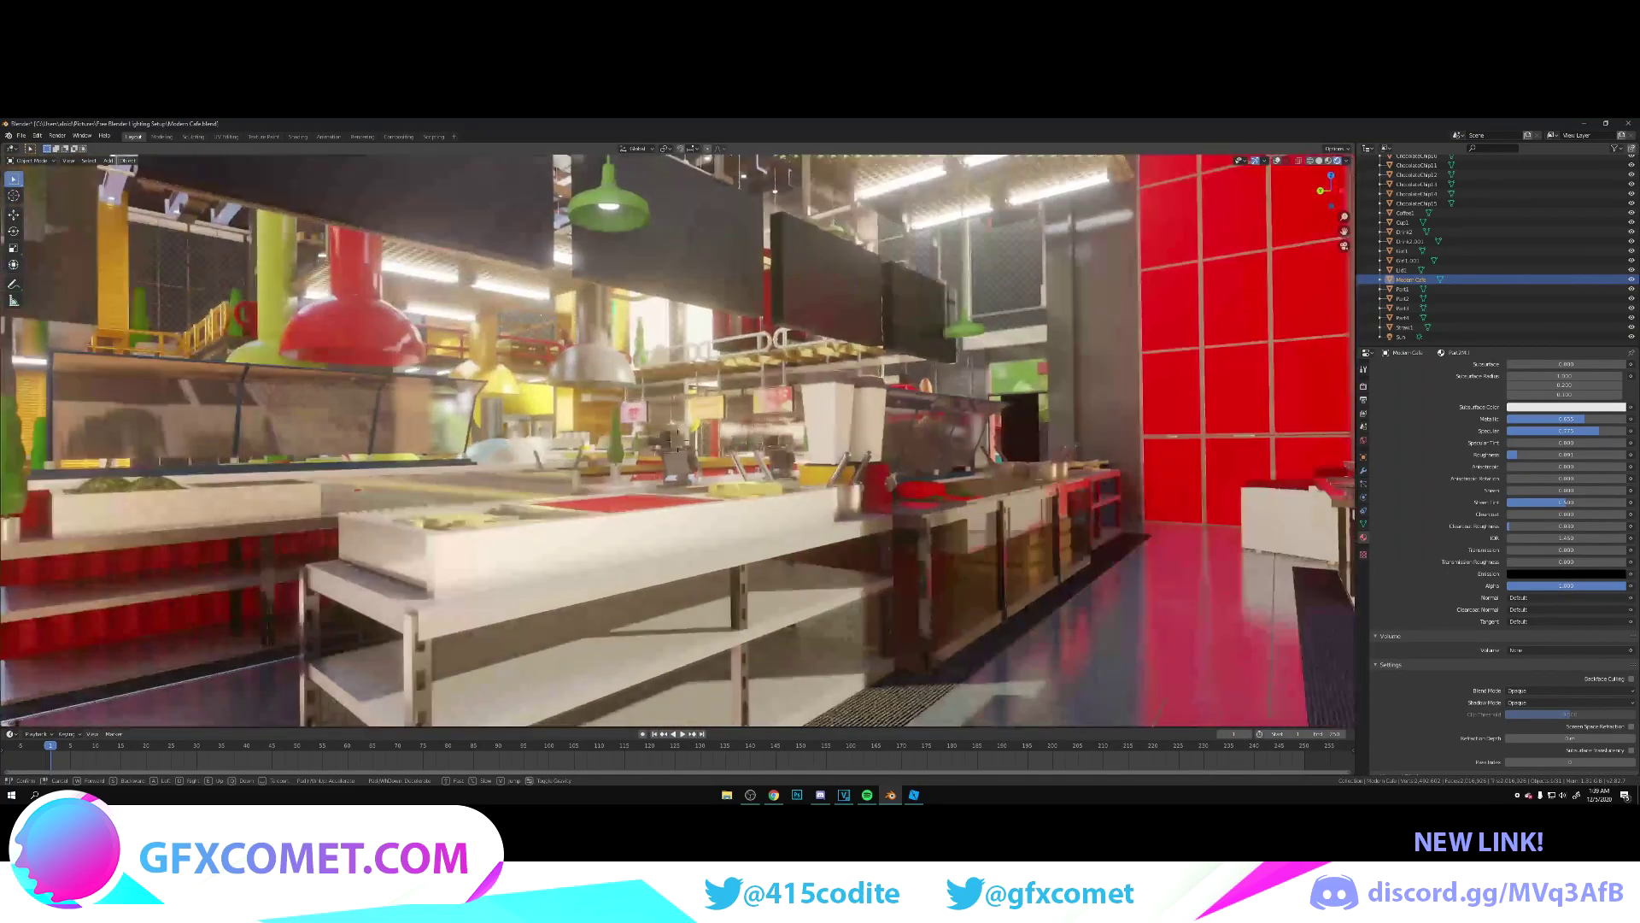
key("w")
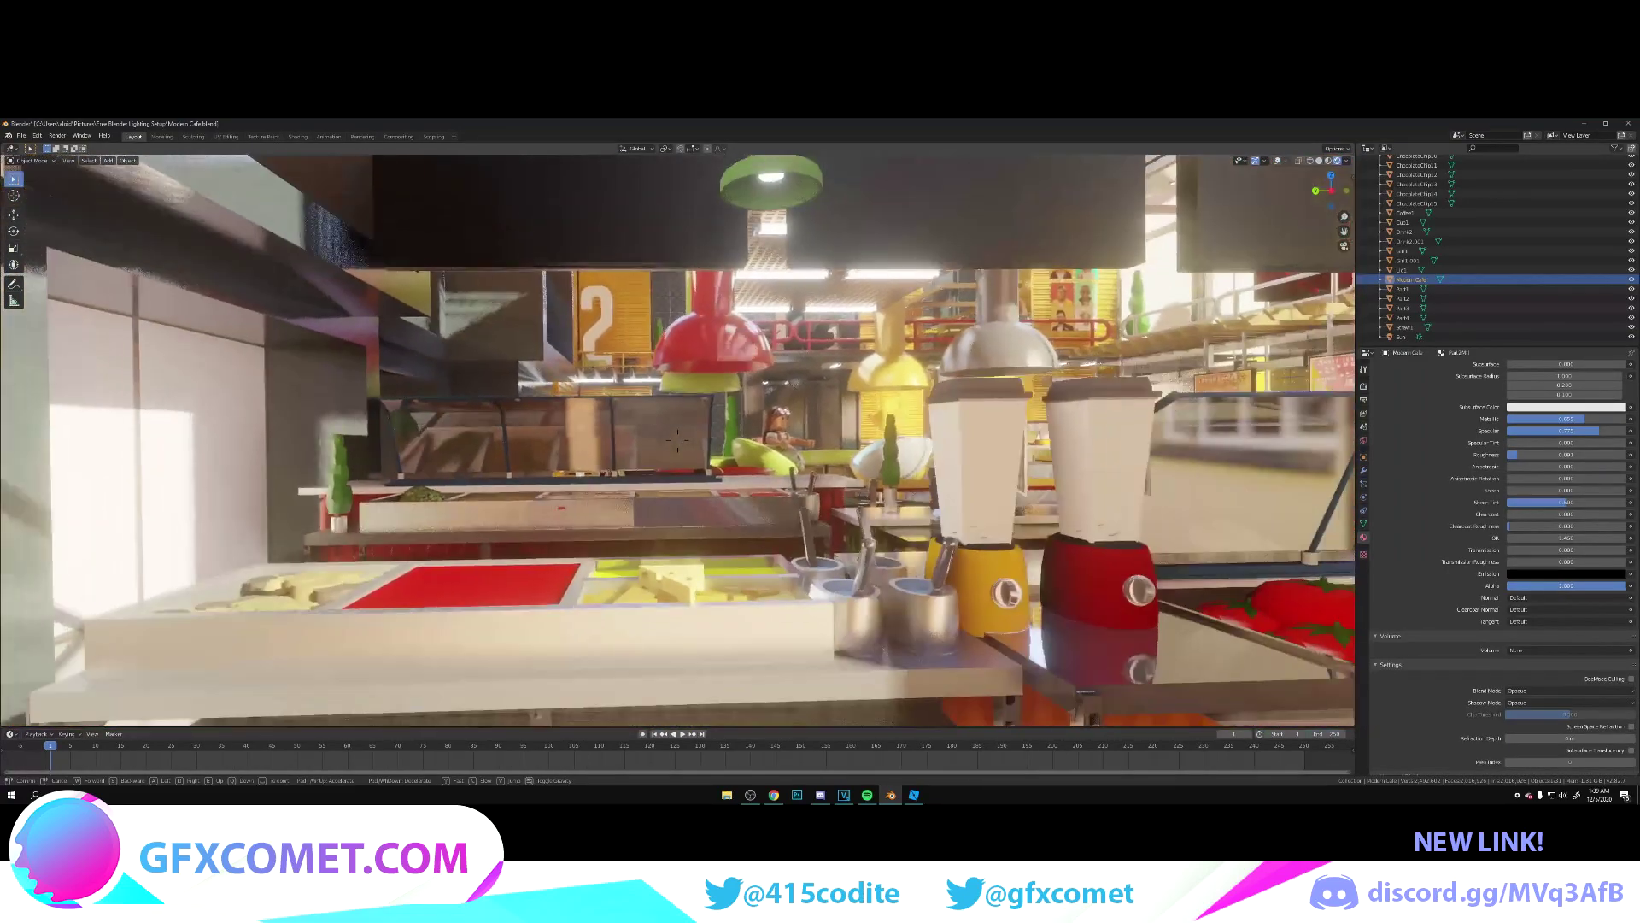
key("w")
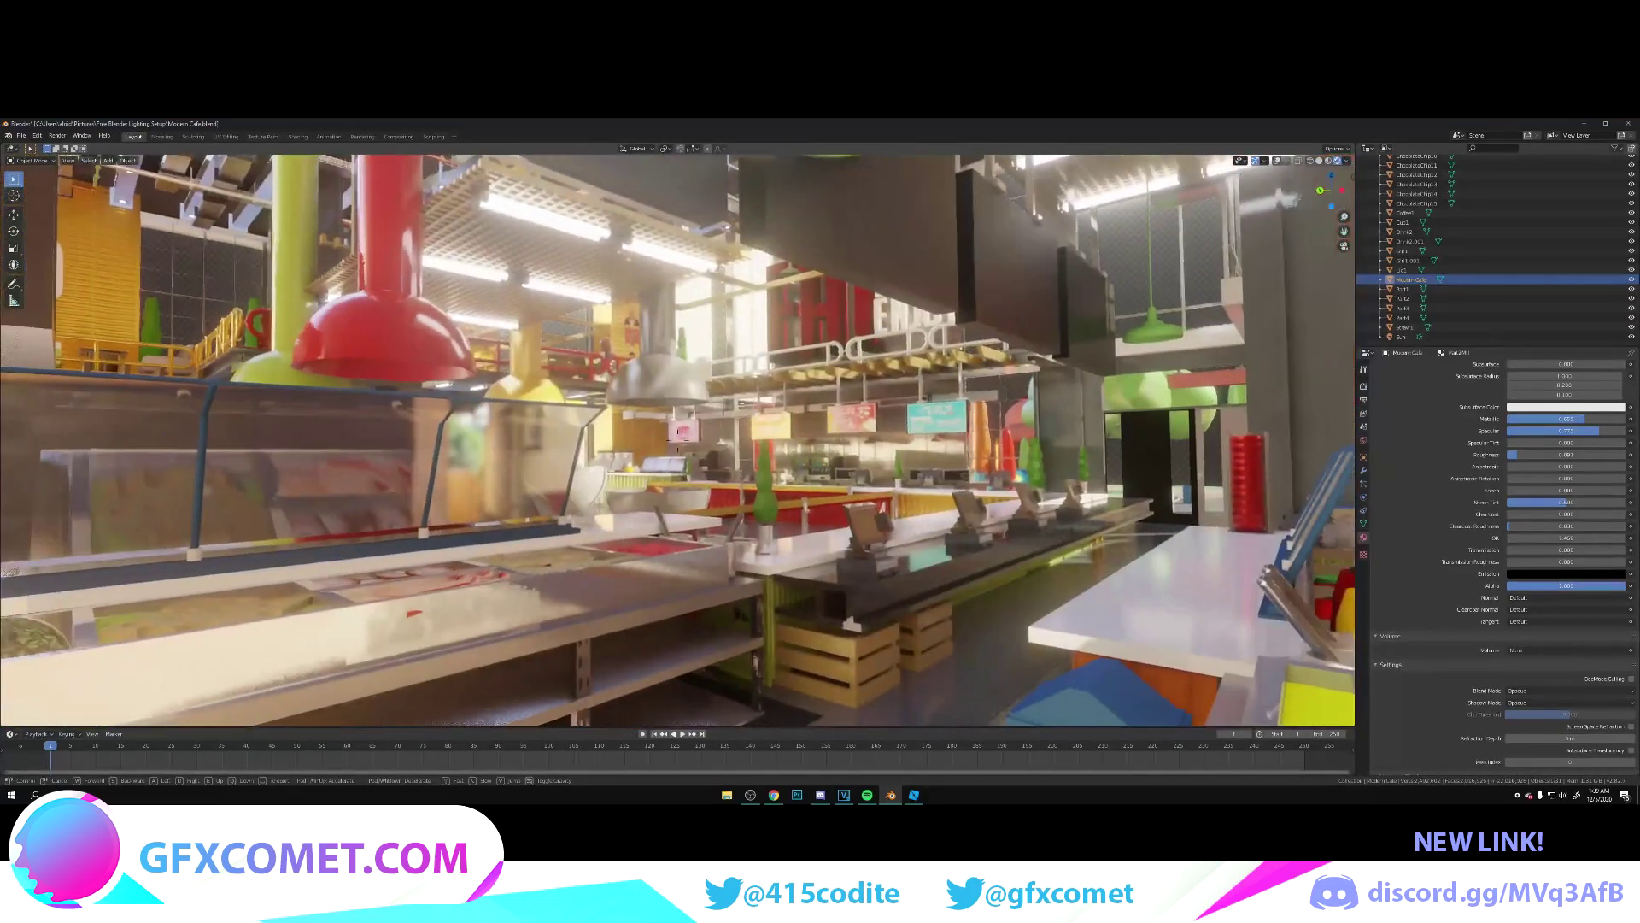
key("d")
left_click(777, 381)
key("ctrl+s")
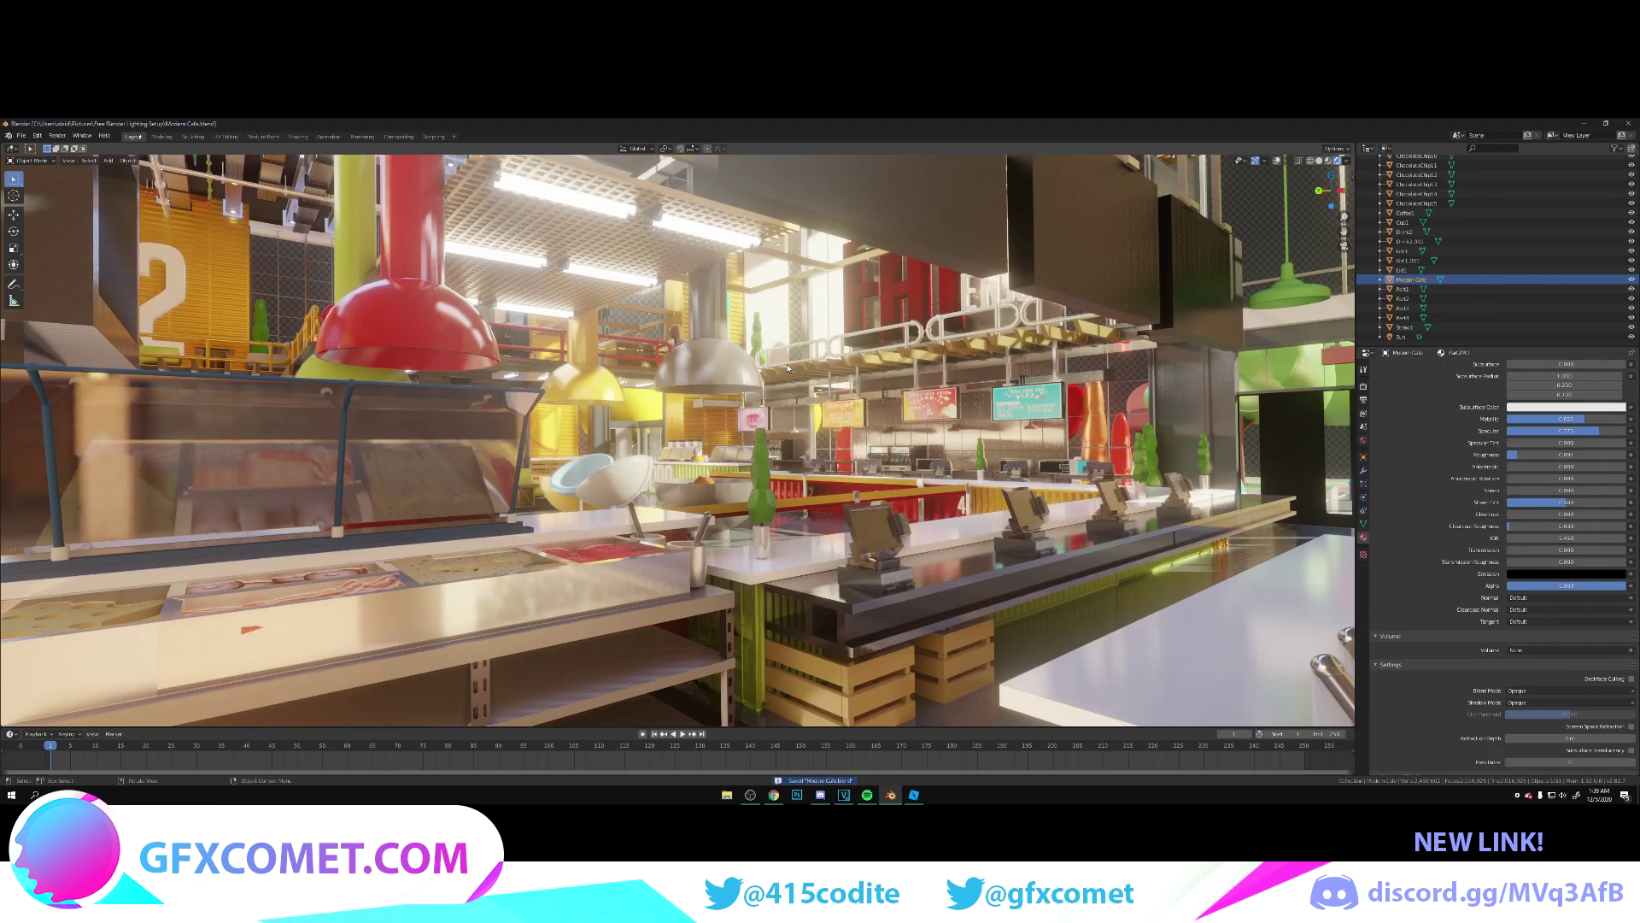
- Set the transmission of the food display case's glass material to 1.000 and its blend mode to Alpha Hashed
left_click(419, 458)
key("Tab")
left_click(444, 458)
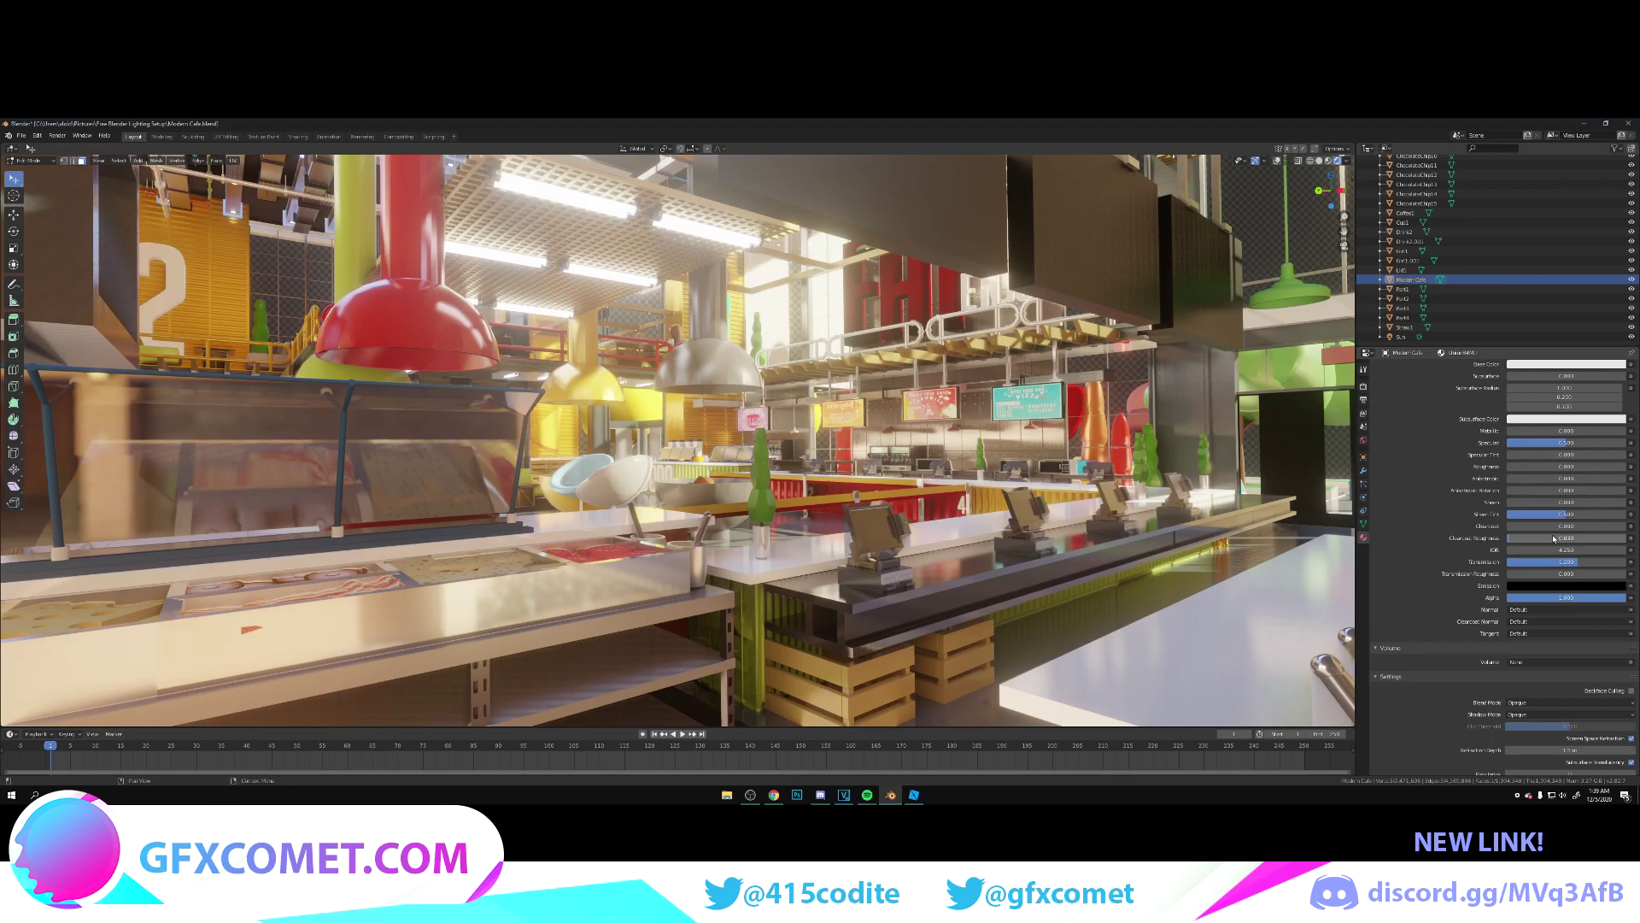
left_click_drag(1566, 564, 1624, 564)
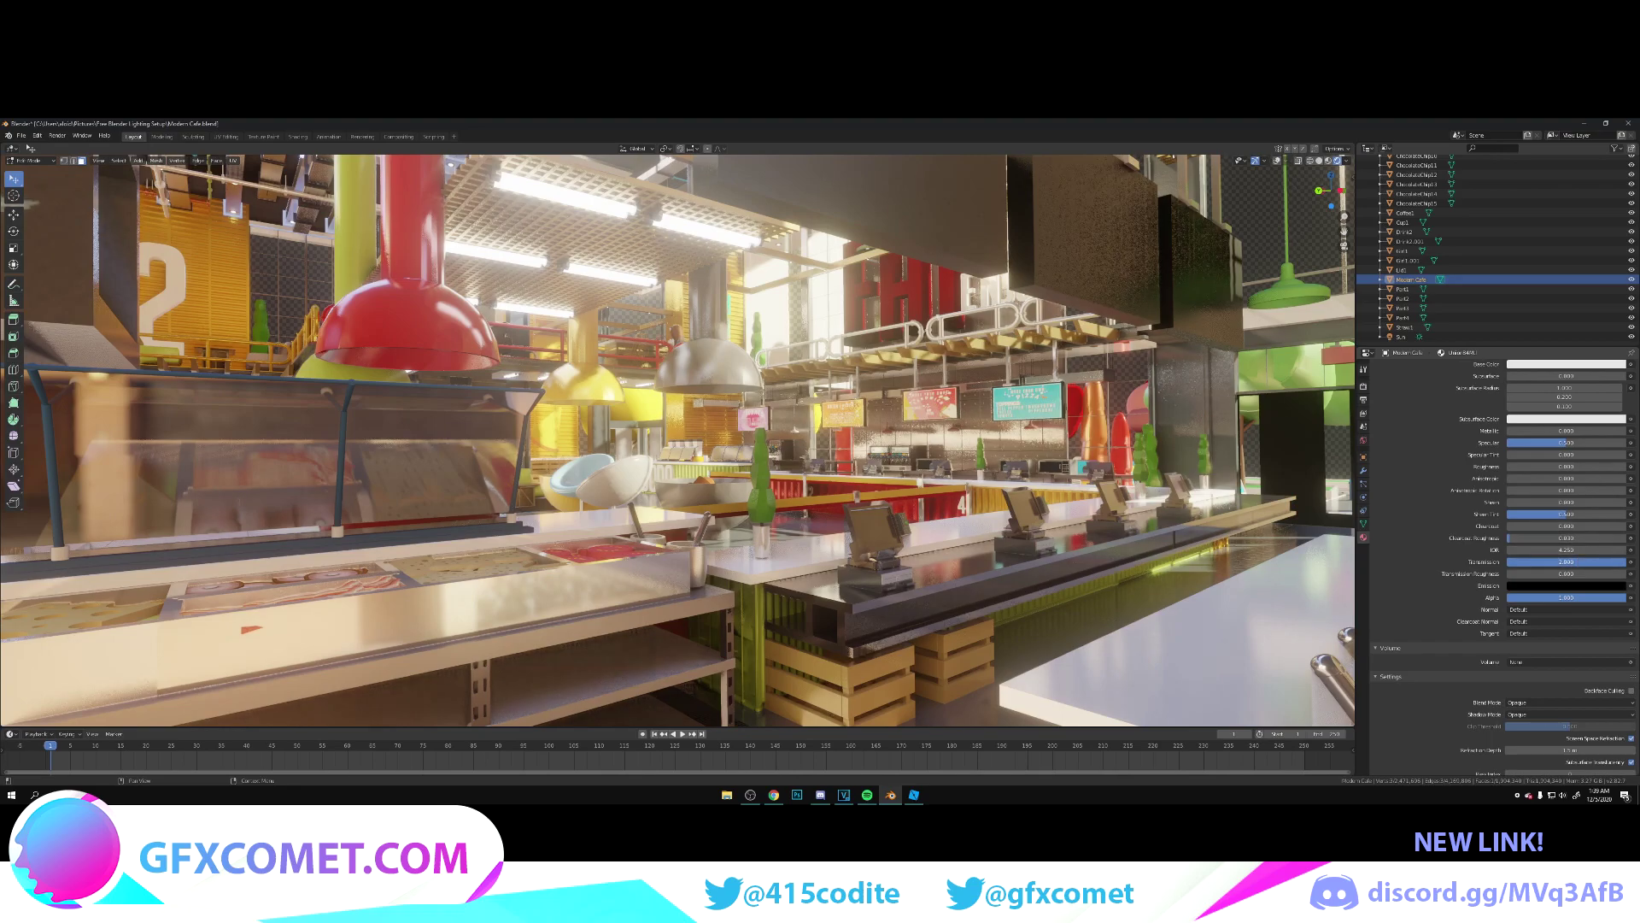
left_click(1603, 561)
key("Return")
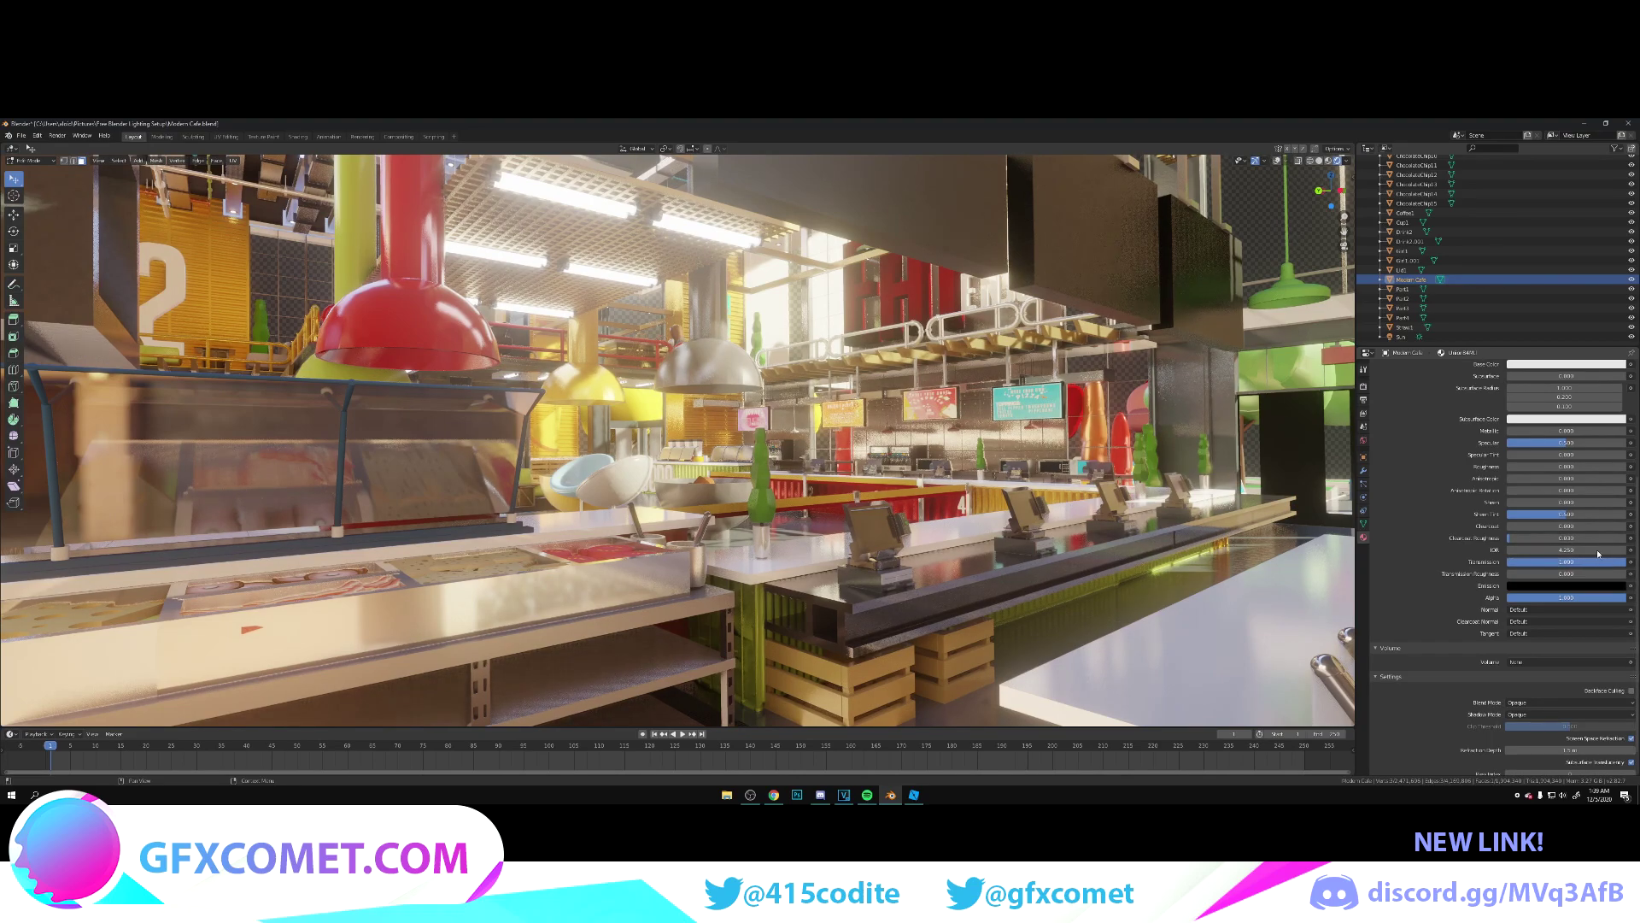
left_click(1570, 703)
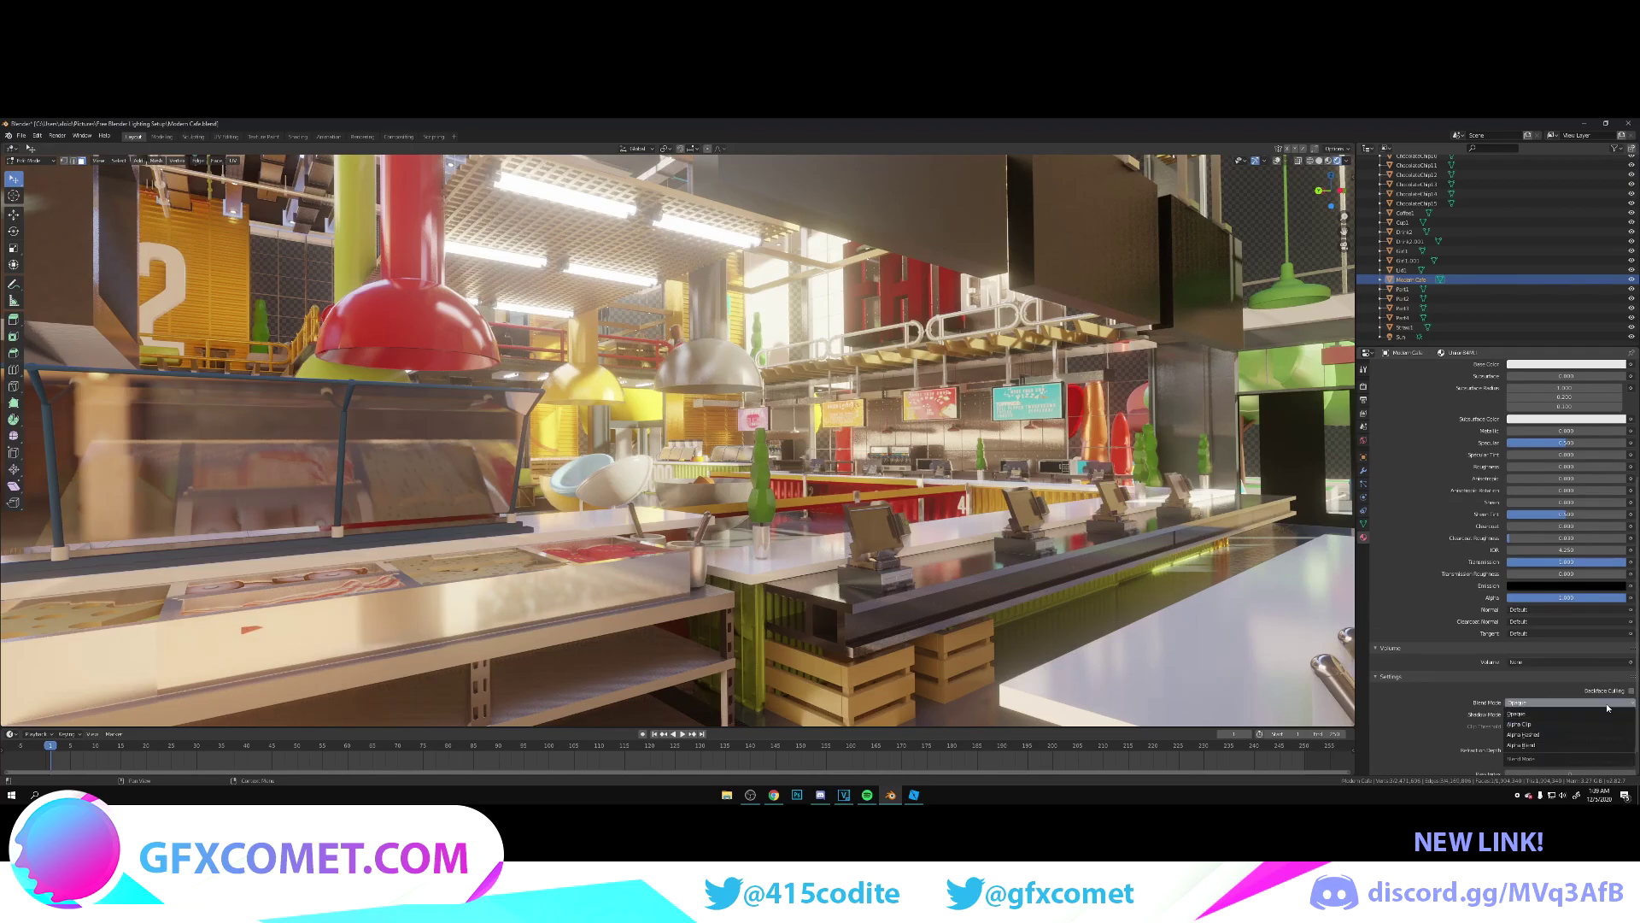
left_click(1551, 736)
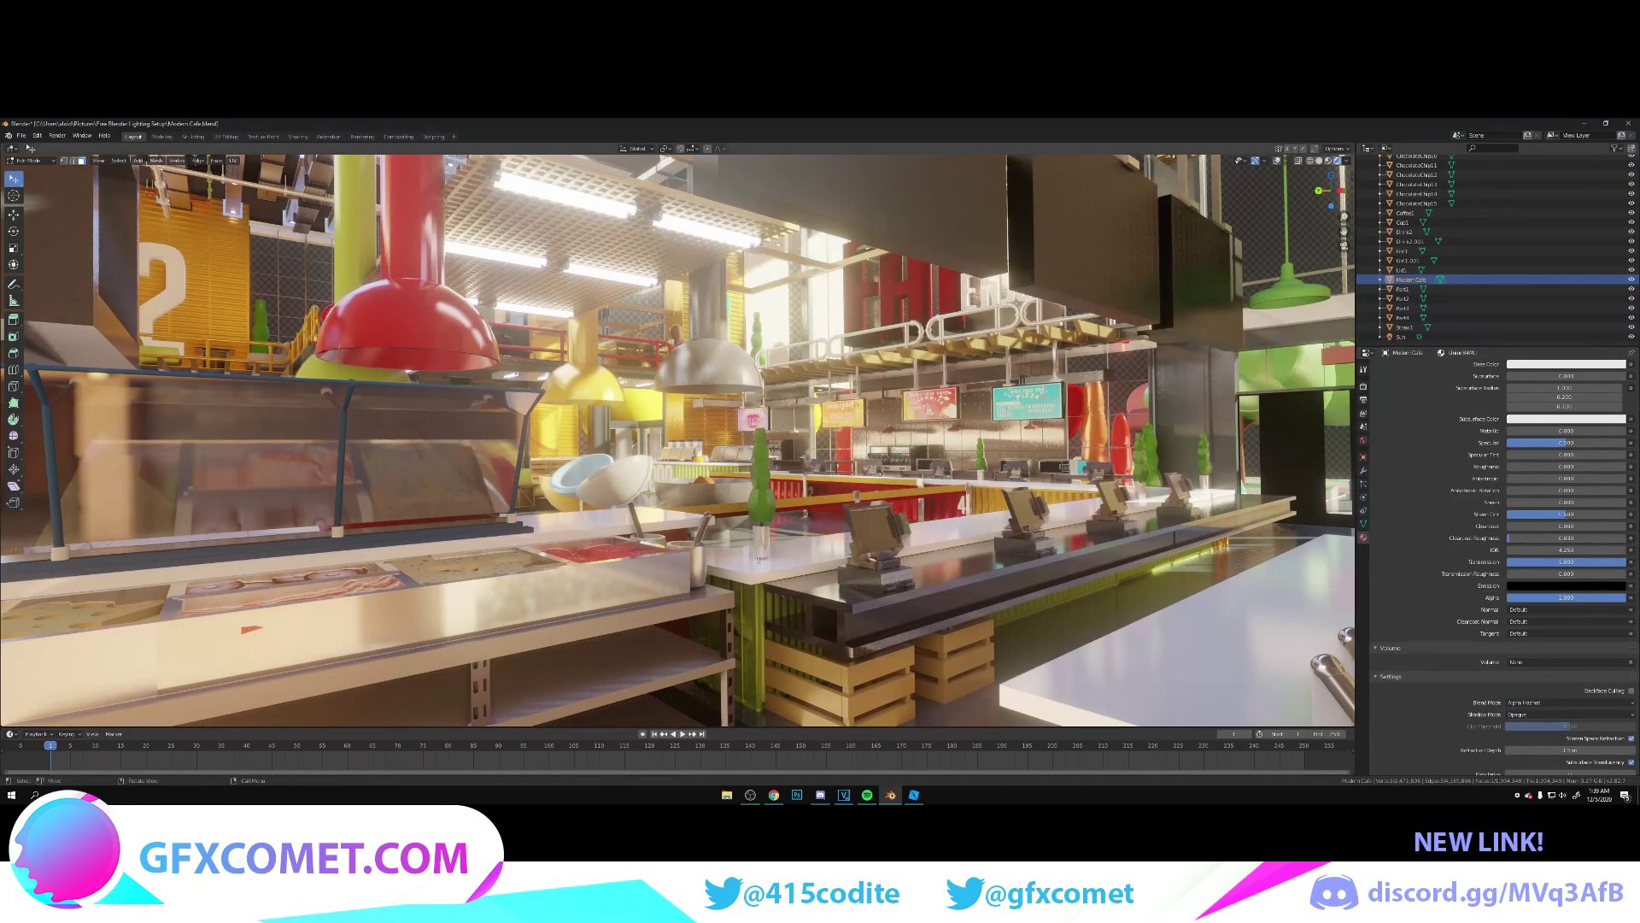
- Reframe the camera to face the seated character across two registers on the white counter, and save the file
key("shift+grave")
key("w")
key("d")
key("w")
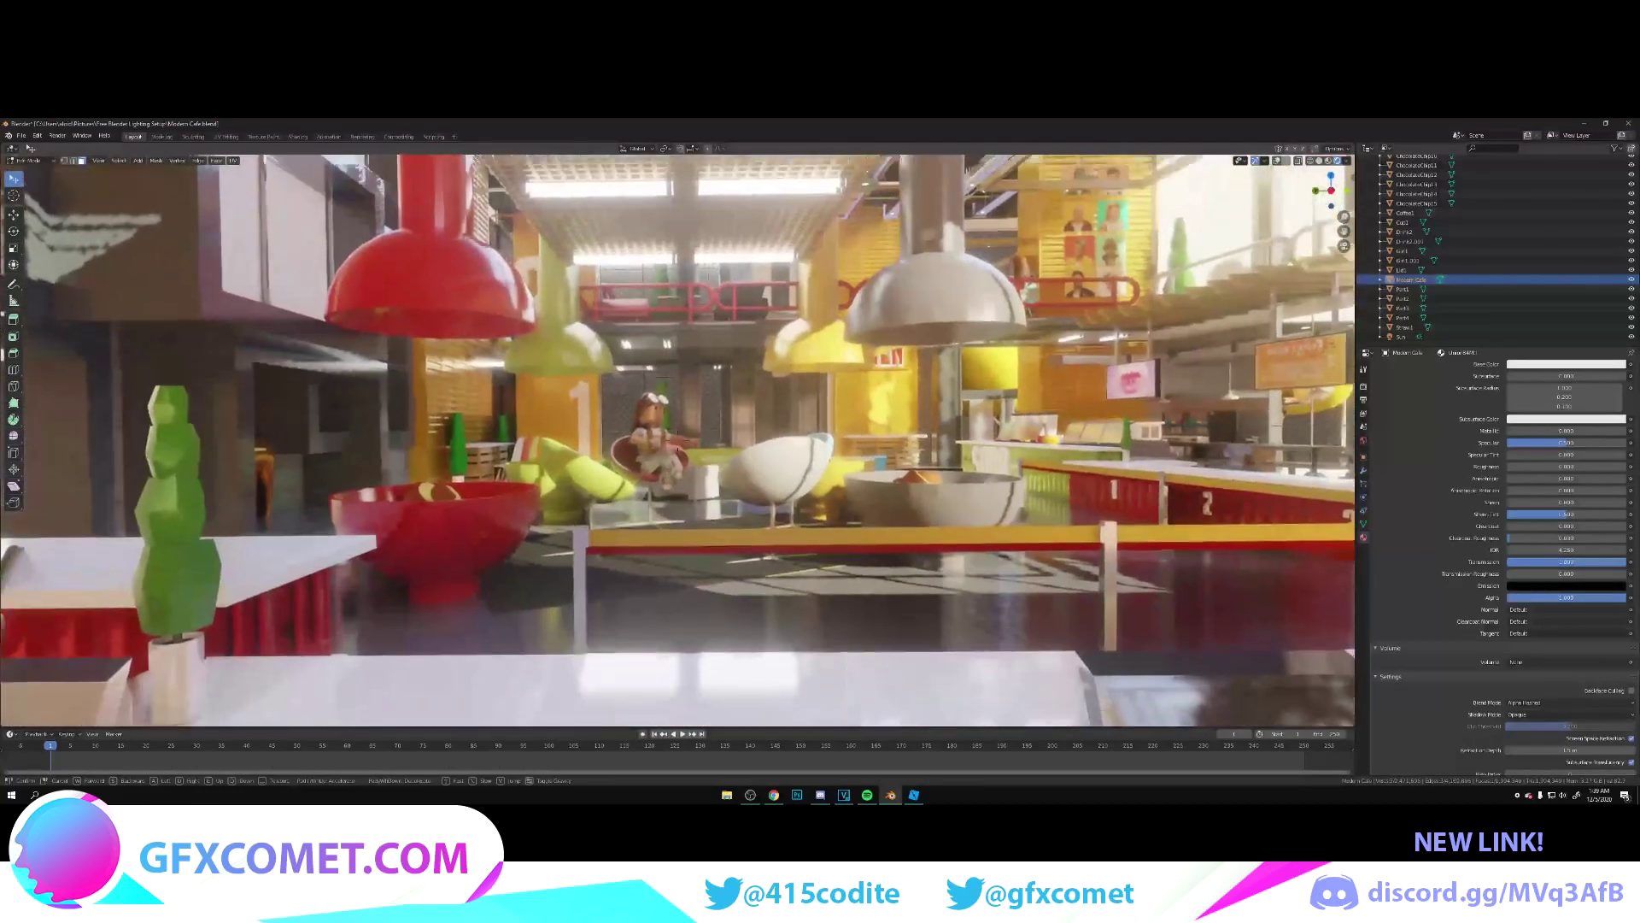
key("s")
key("w")
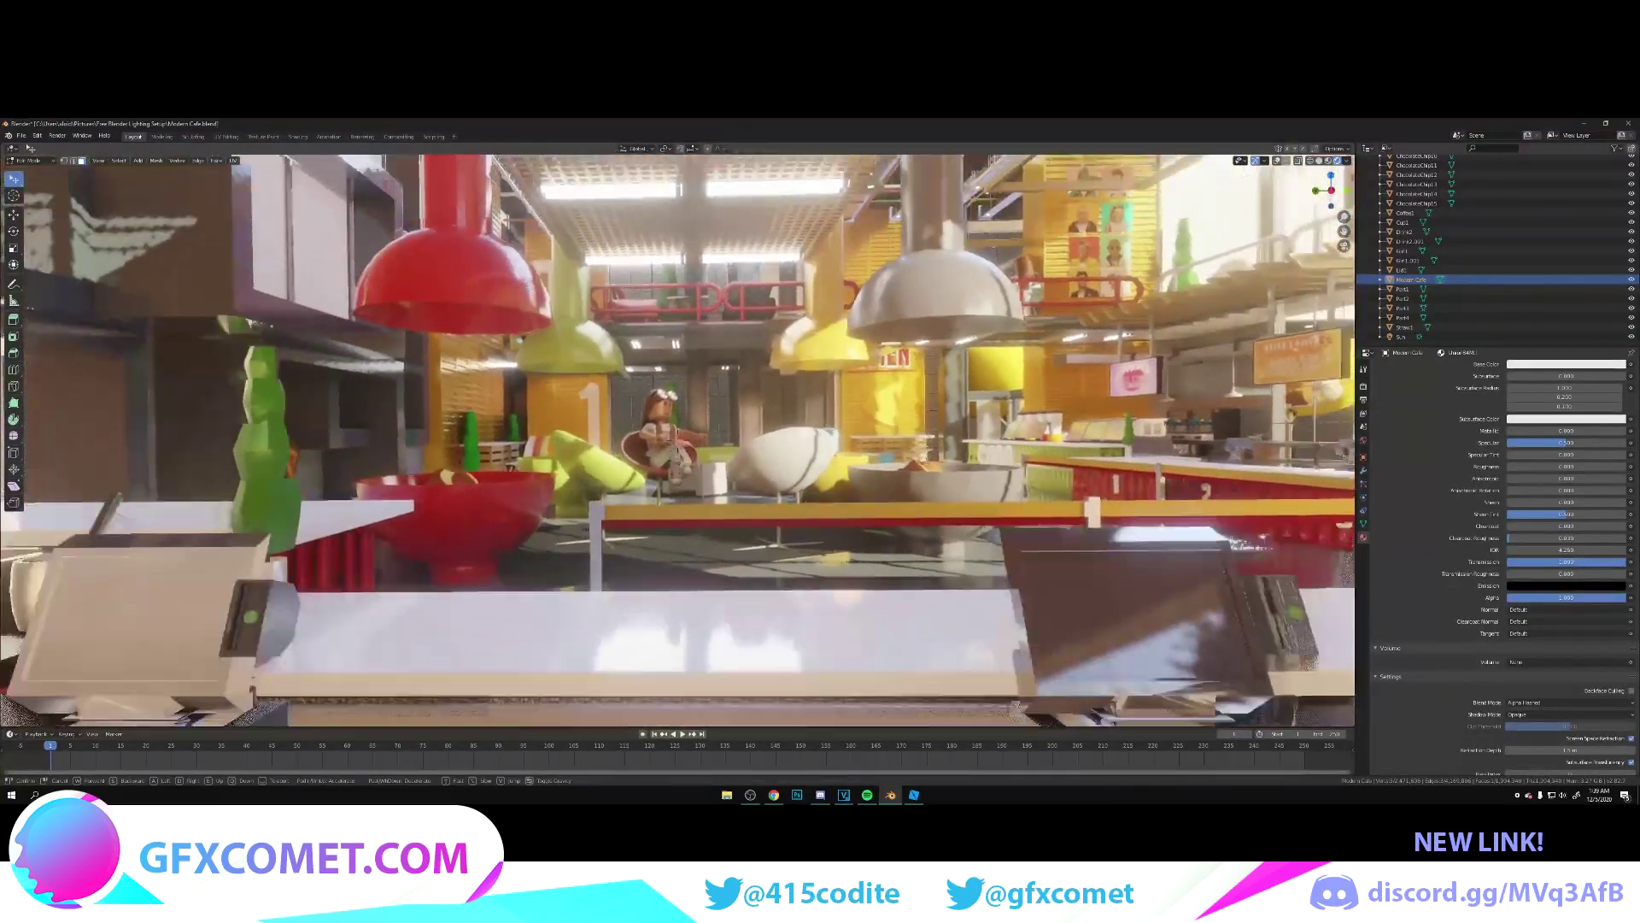
key("s")
left_click(687, 436)
key("ctrl+s")
- Select the second camera in the scene, return to Object Mode and adjust its focal length
scroll(1464, 303, "up", 5)
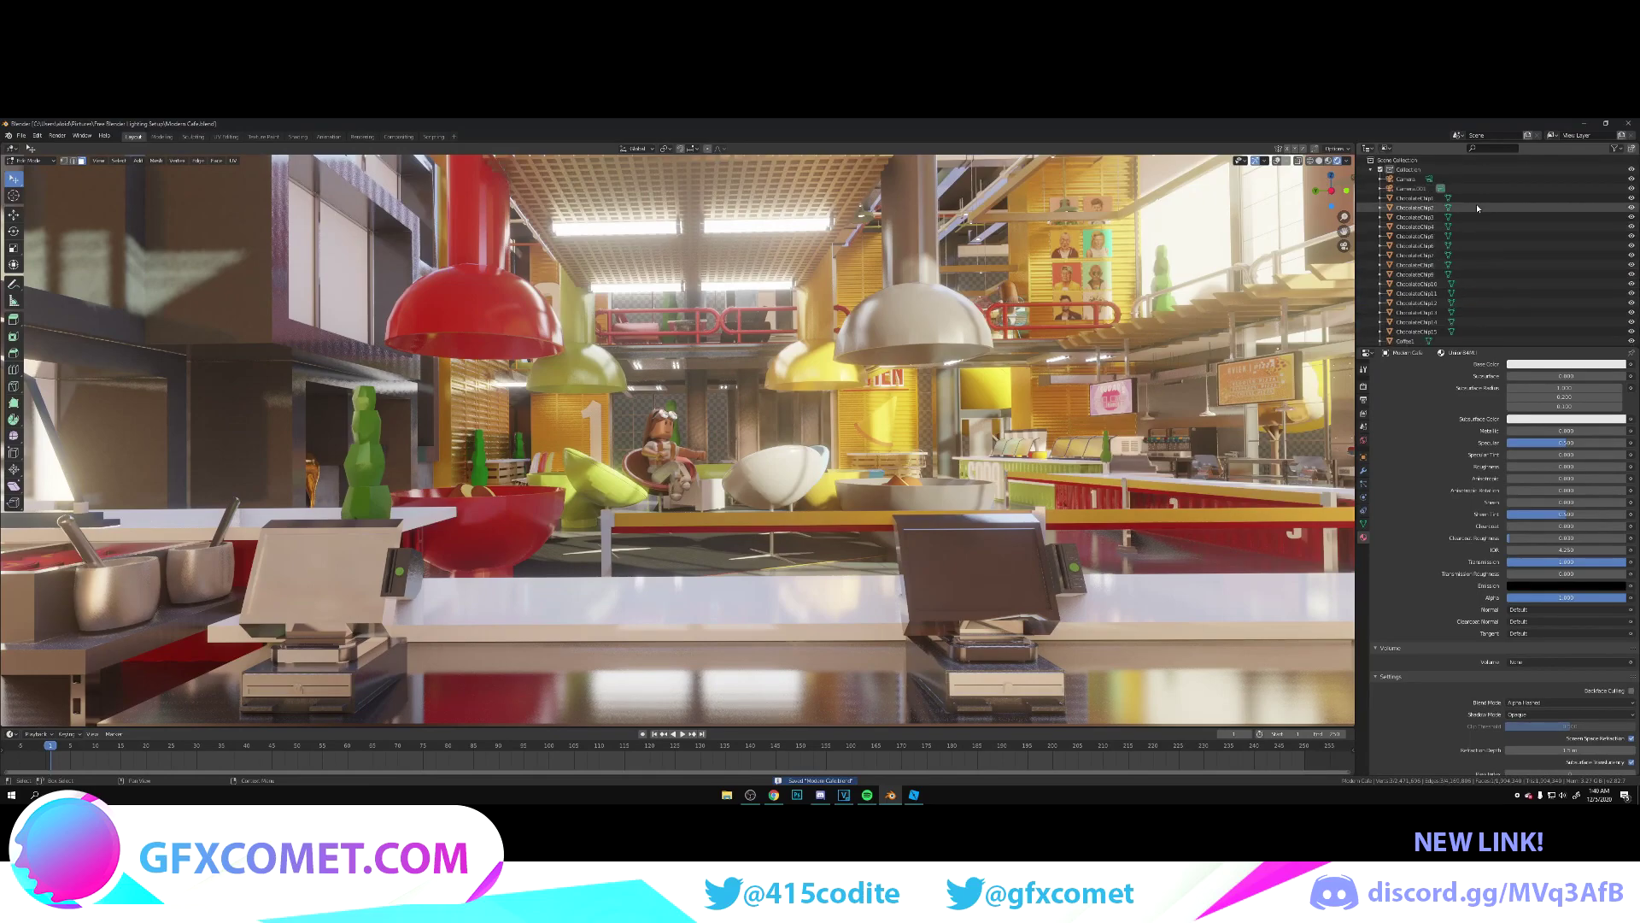
left_click(1488, 188)
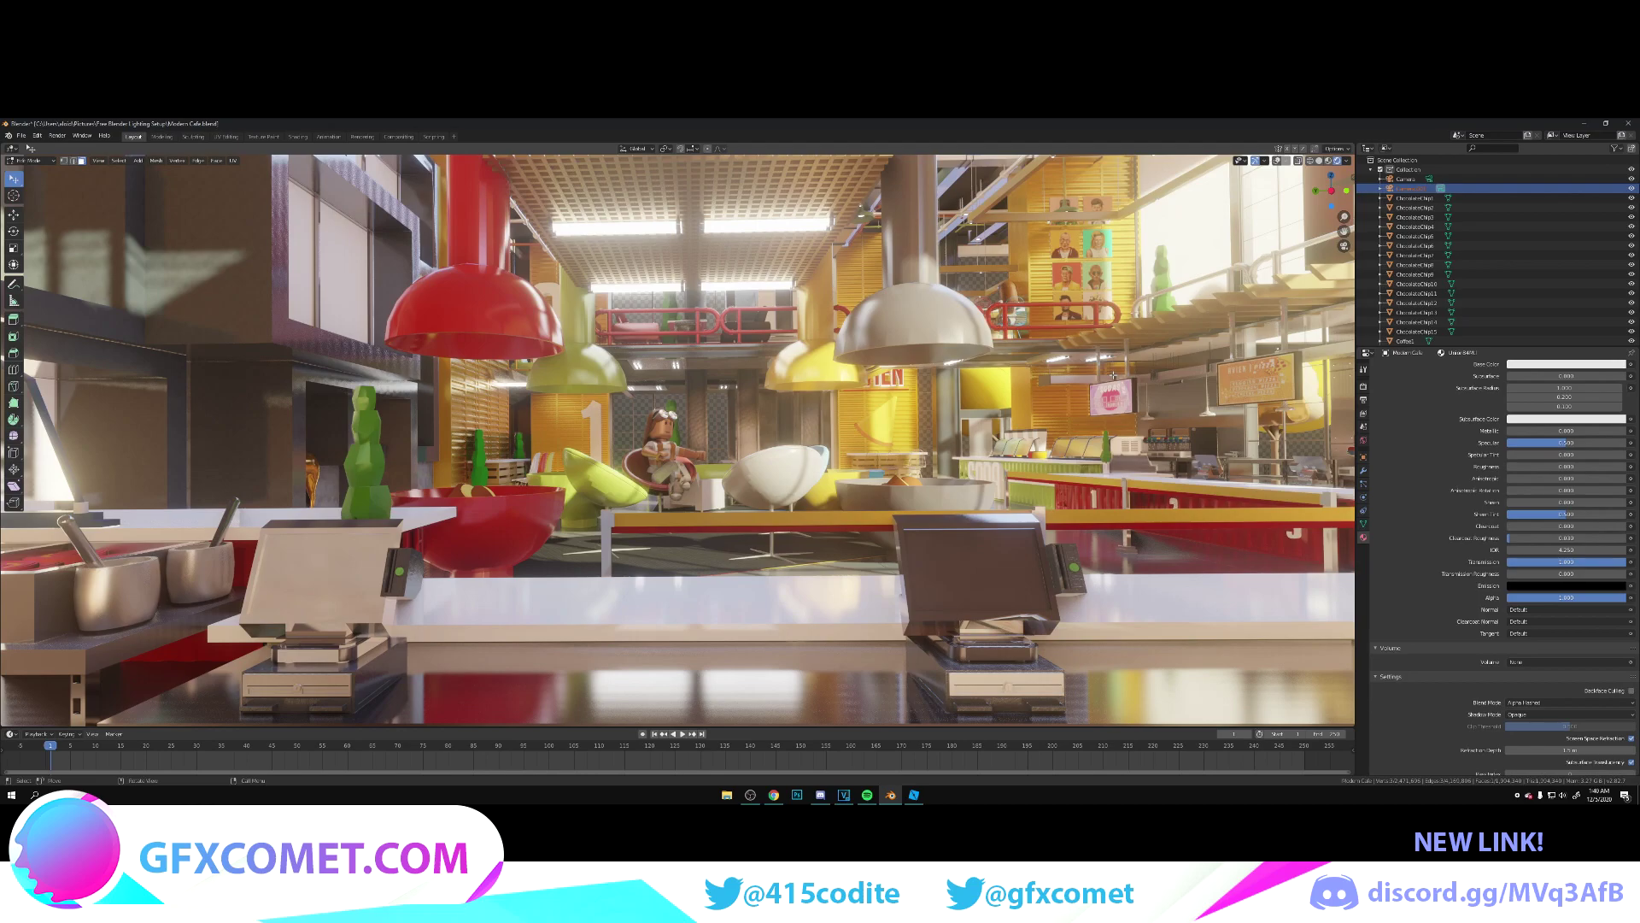
key("Tab")
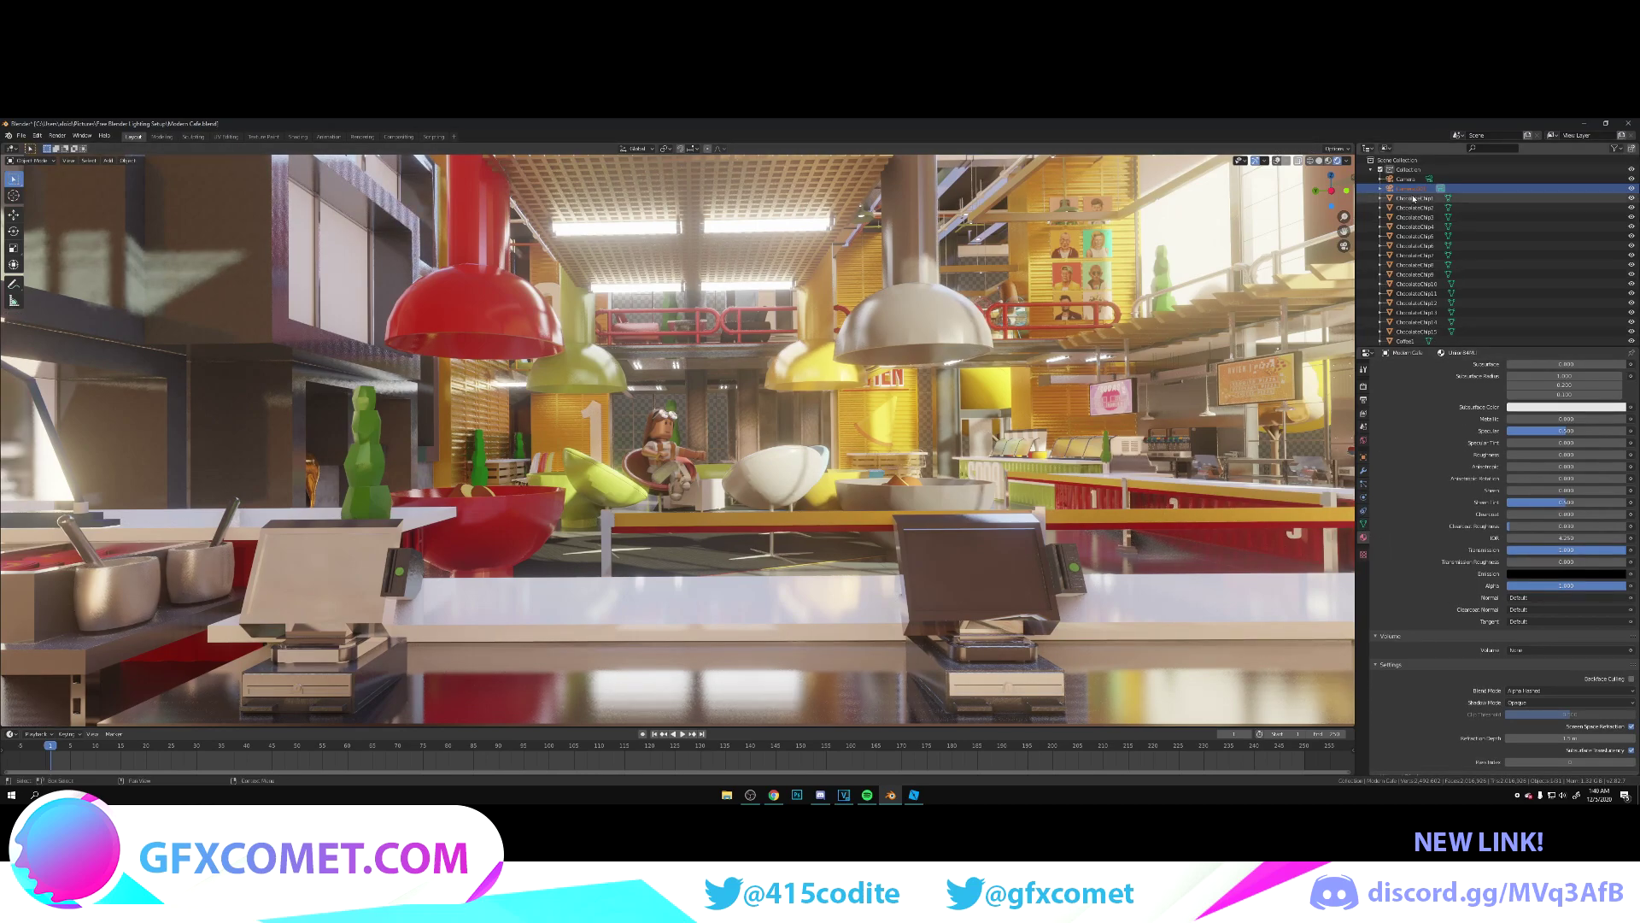
left_click(1364, 498)
mouse_move(1547, 413)
left_mouse_down()
mouse_move(1529, 413)
mouse_move(1572, 414)
mouse_move(1542, 414)
left_mouse_up()
- Reframe the shot diagonally across the register counter, with the cooking pots in the foreground and the menu signs in the background
key("shift+grave")
key("w")
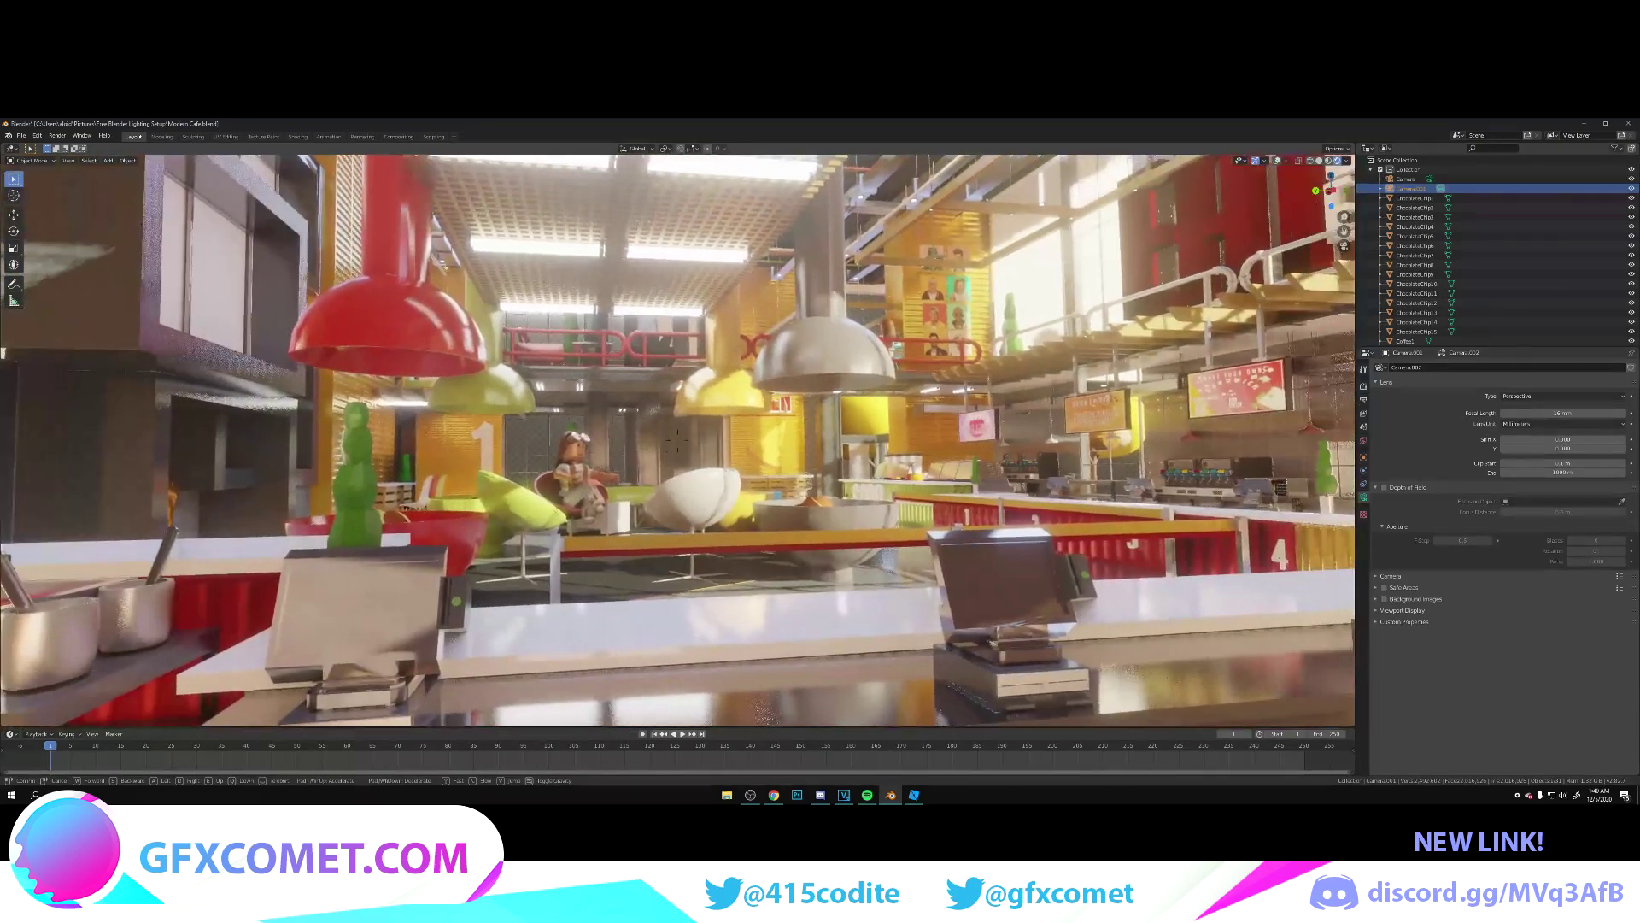
key("a")
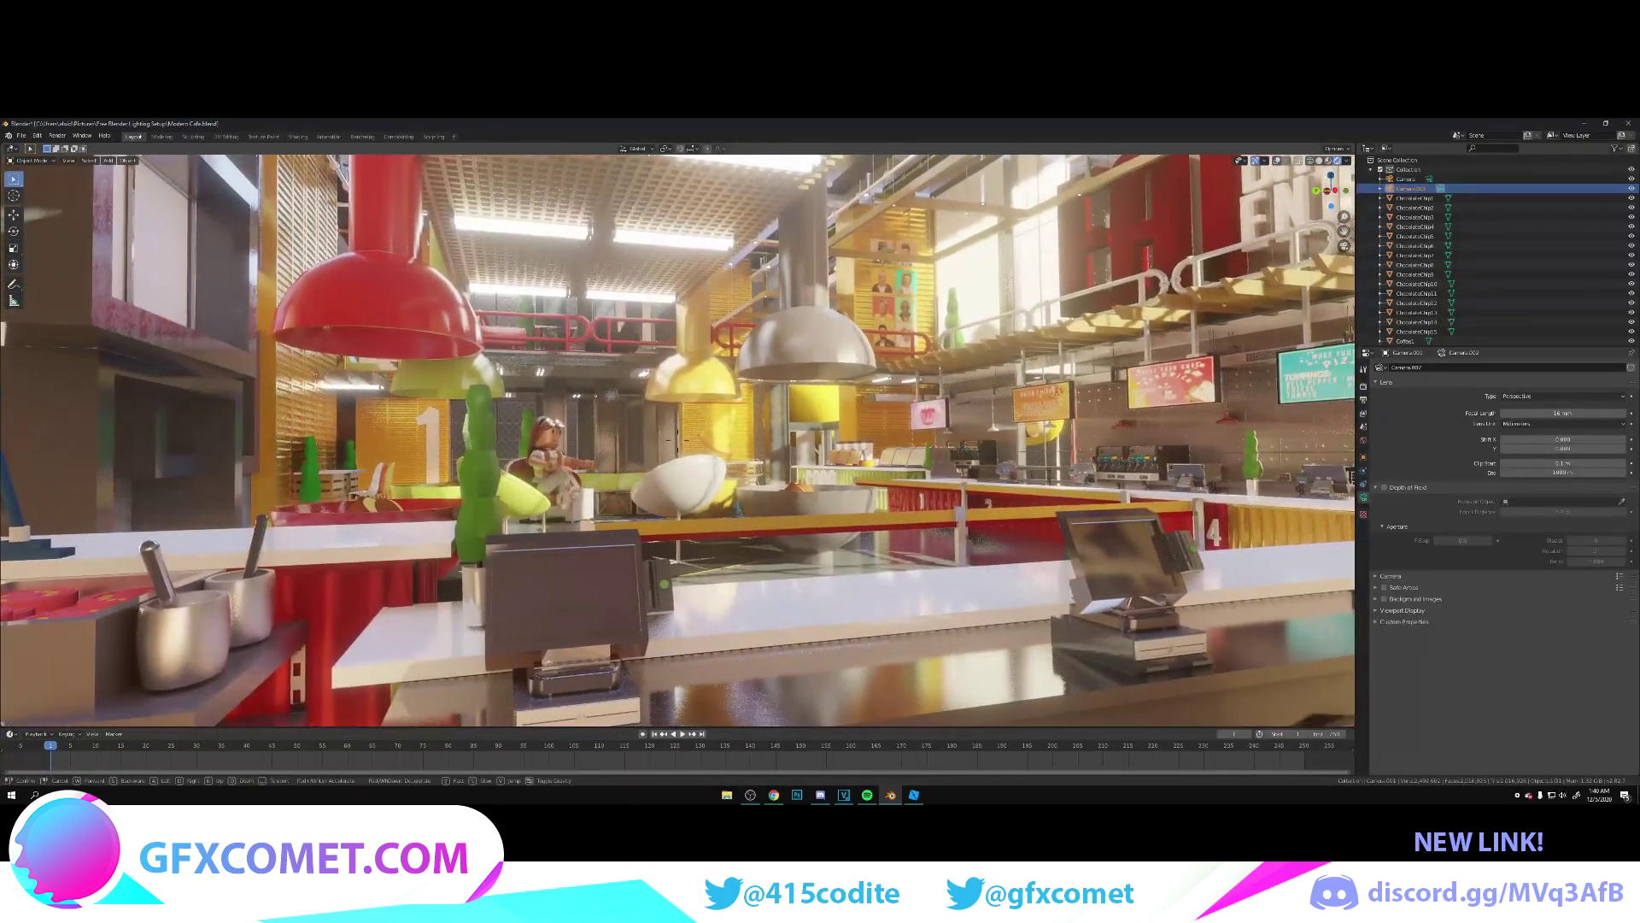
key("d")
key("s")
key("w")
left_click(677, 441)
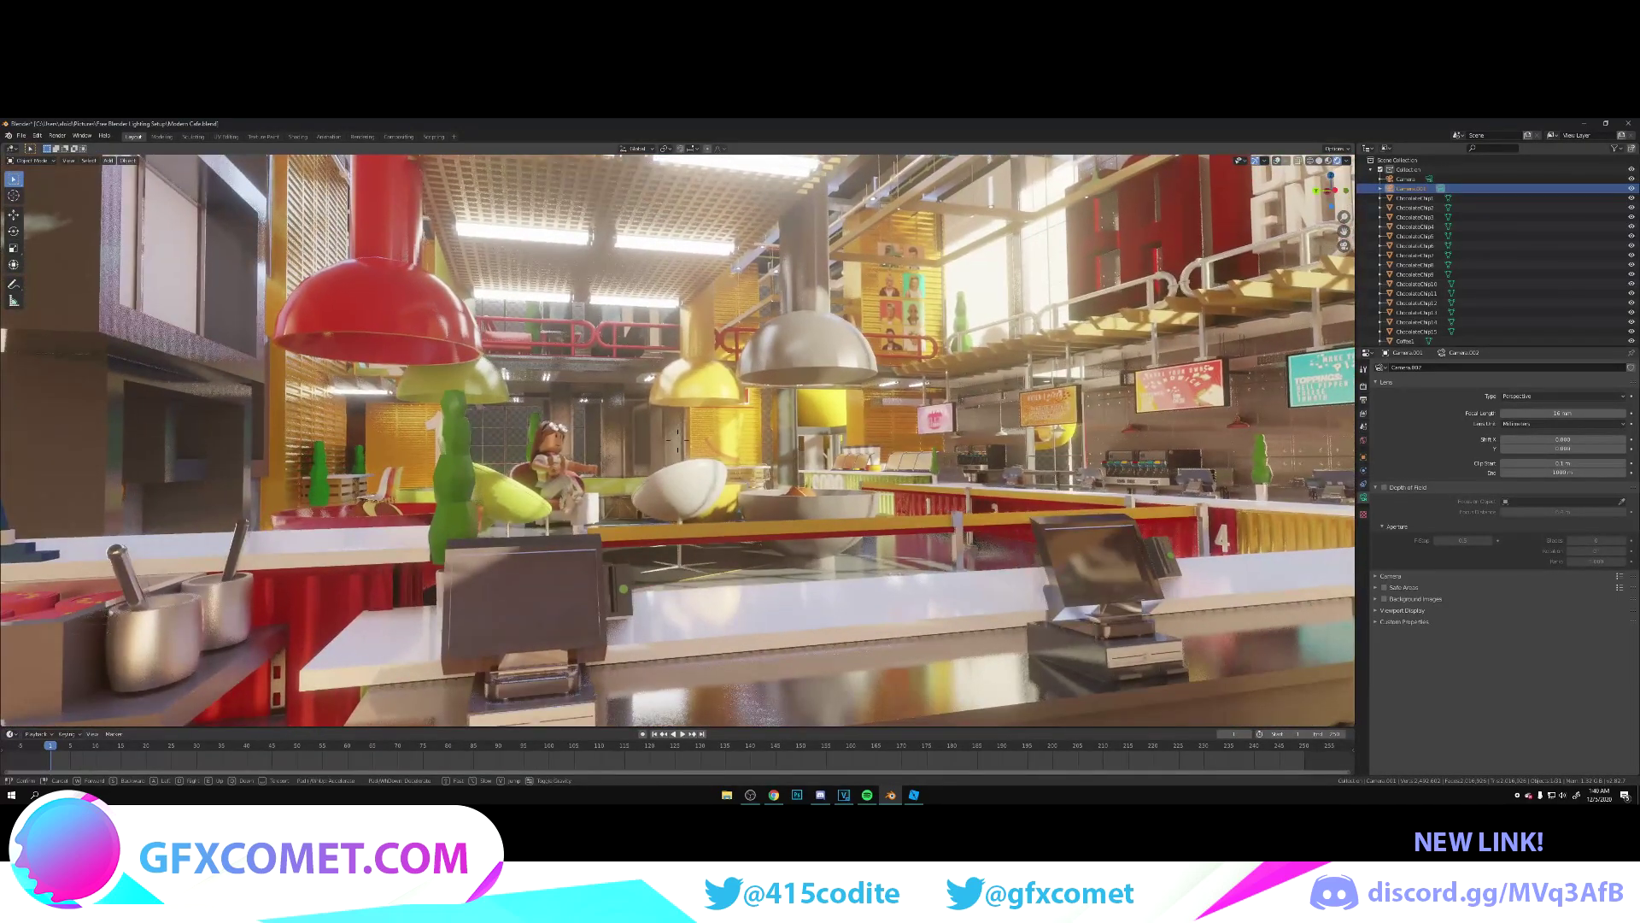
- Enable depth of field on the camera and tune its focus distance and F-stop to softly blur the foreground registers
left_click(1384, 488)
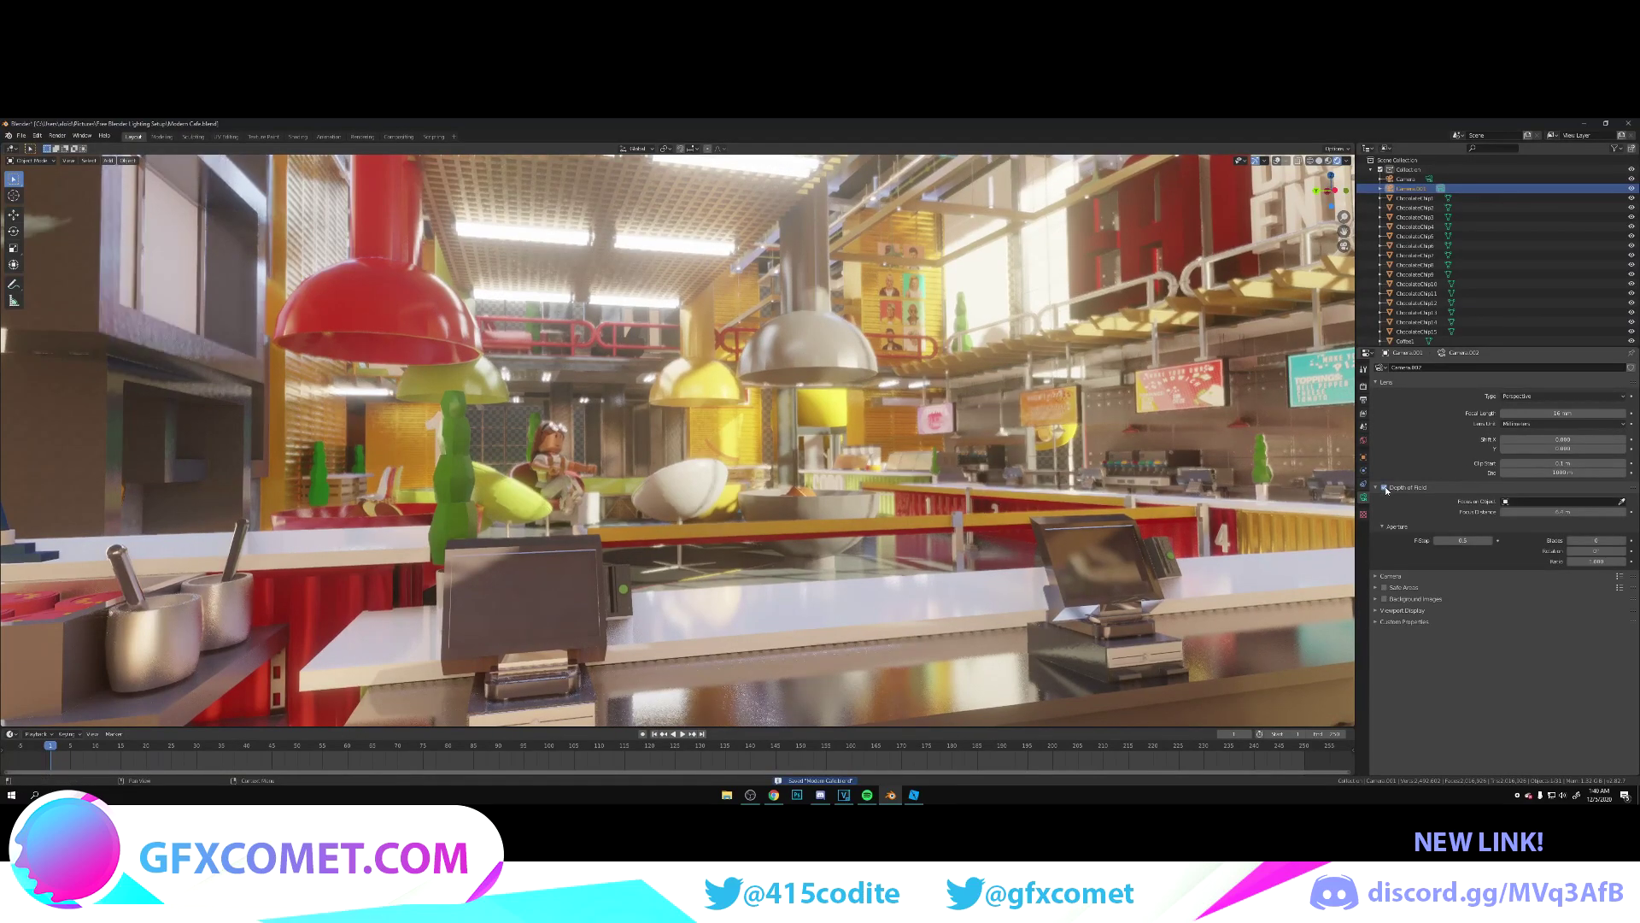
left_click_drag(1562, 511, 1606, 512)
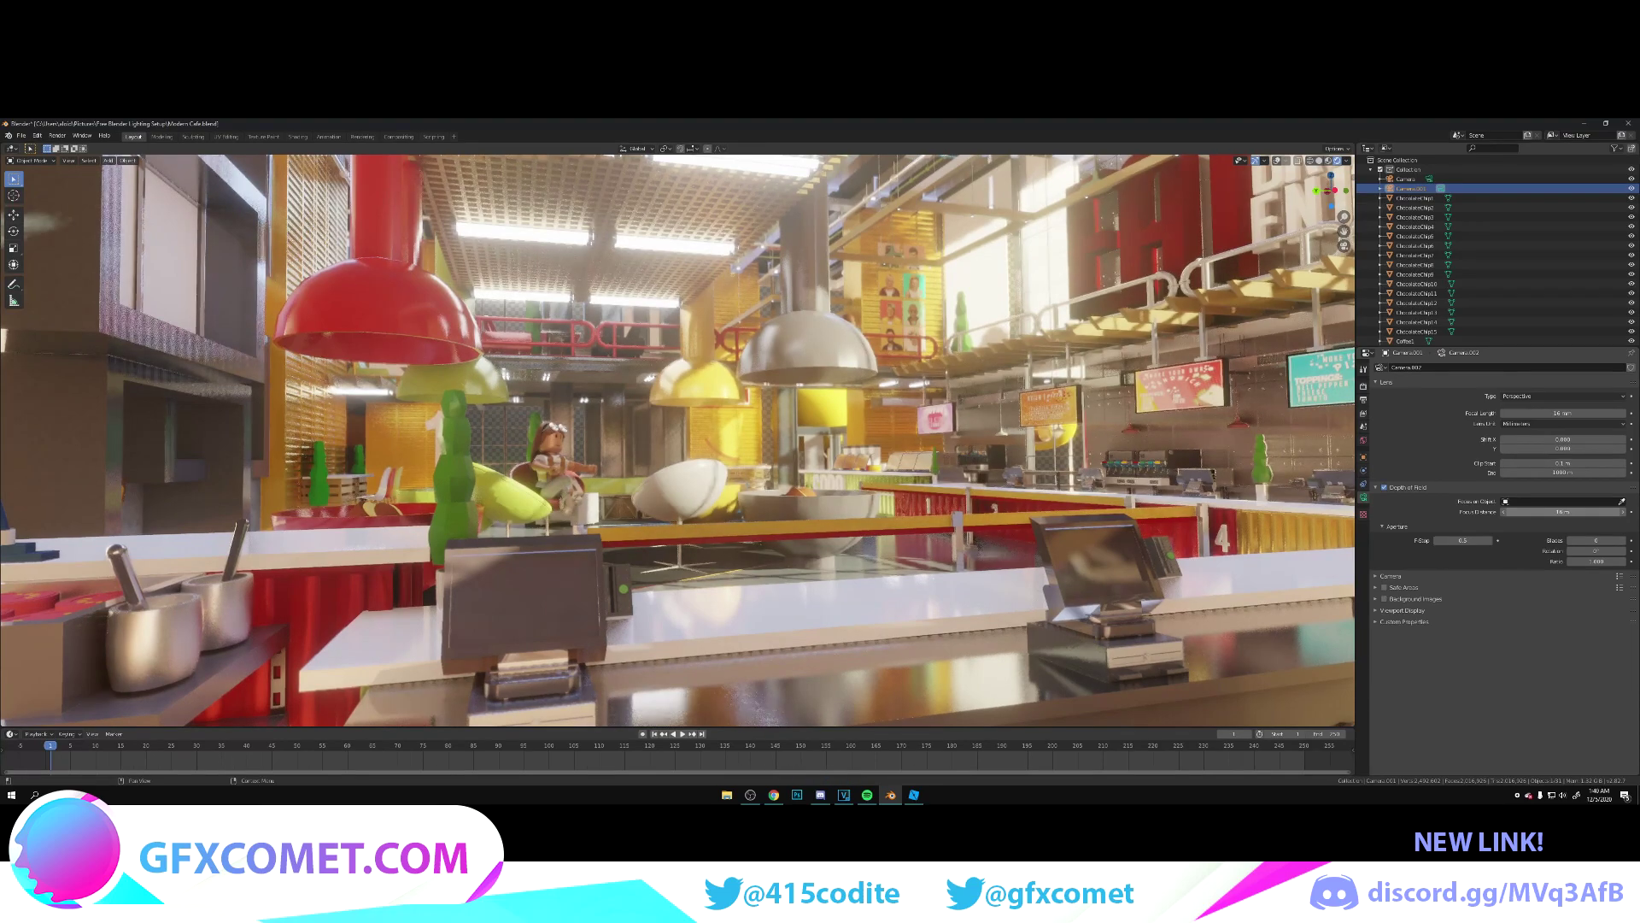
left_click_drag(1463, 540, 1443, 540)
left_click_drag(1563, 512, 1589, 511)
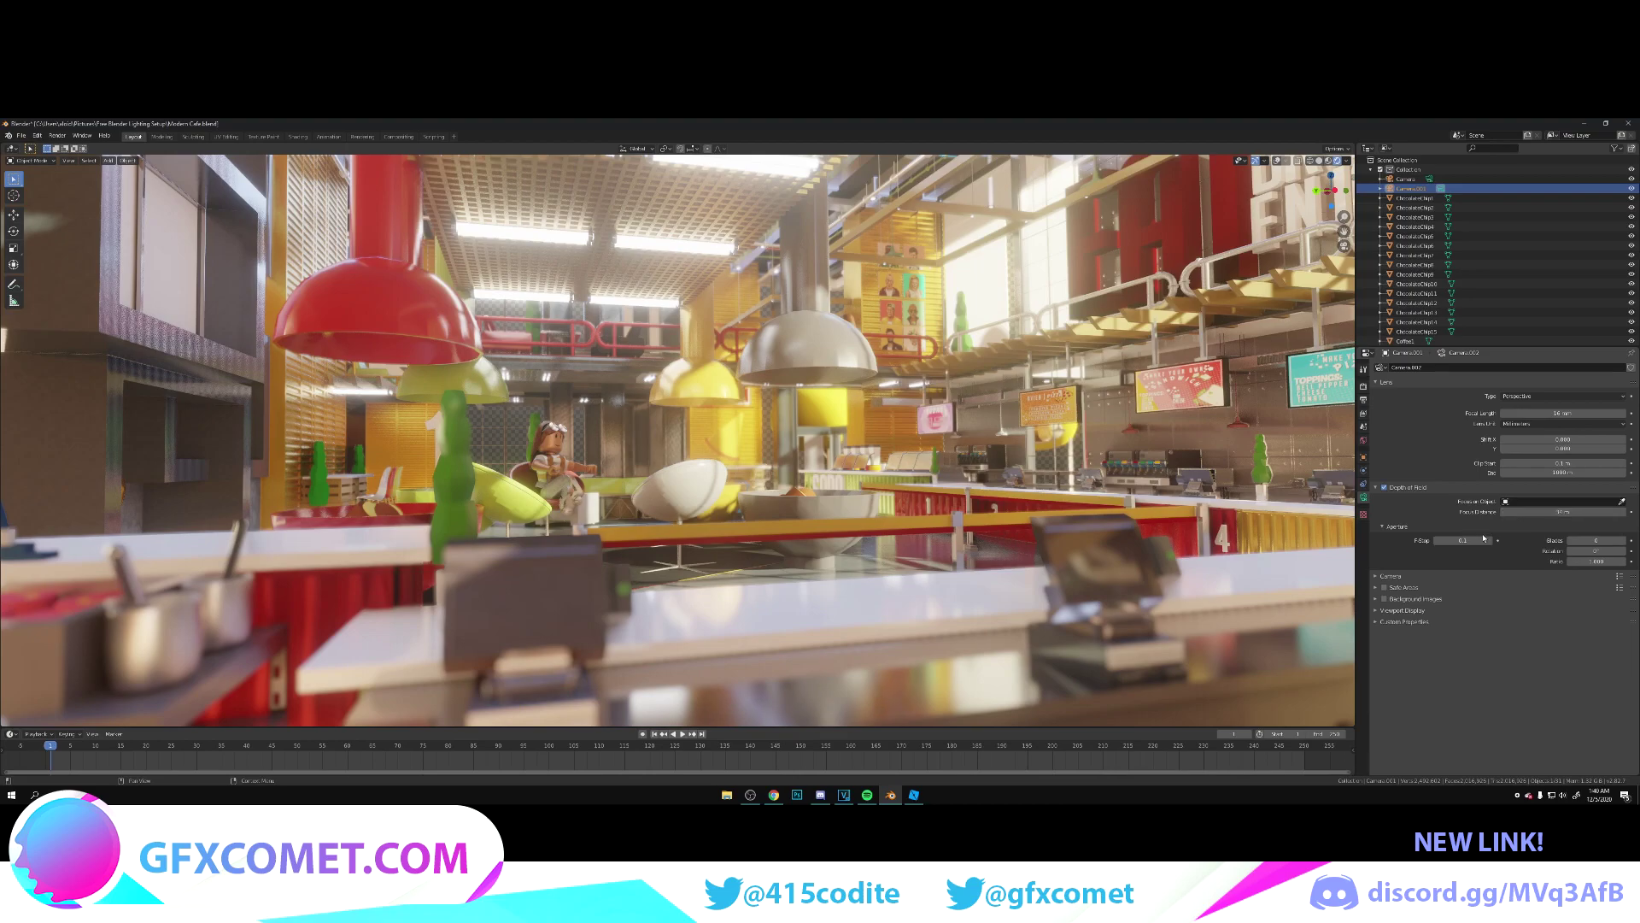
left_click_drag(1463, 540, 1471, 540)
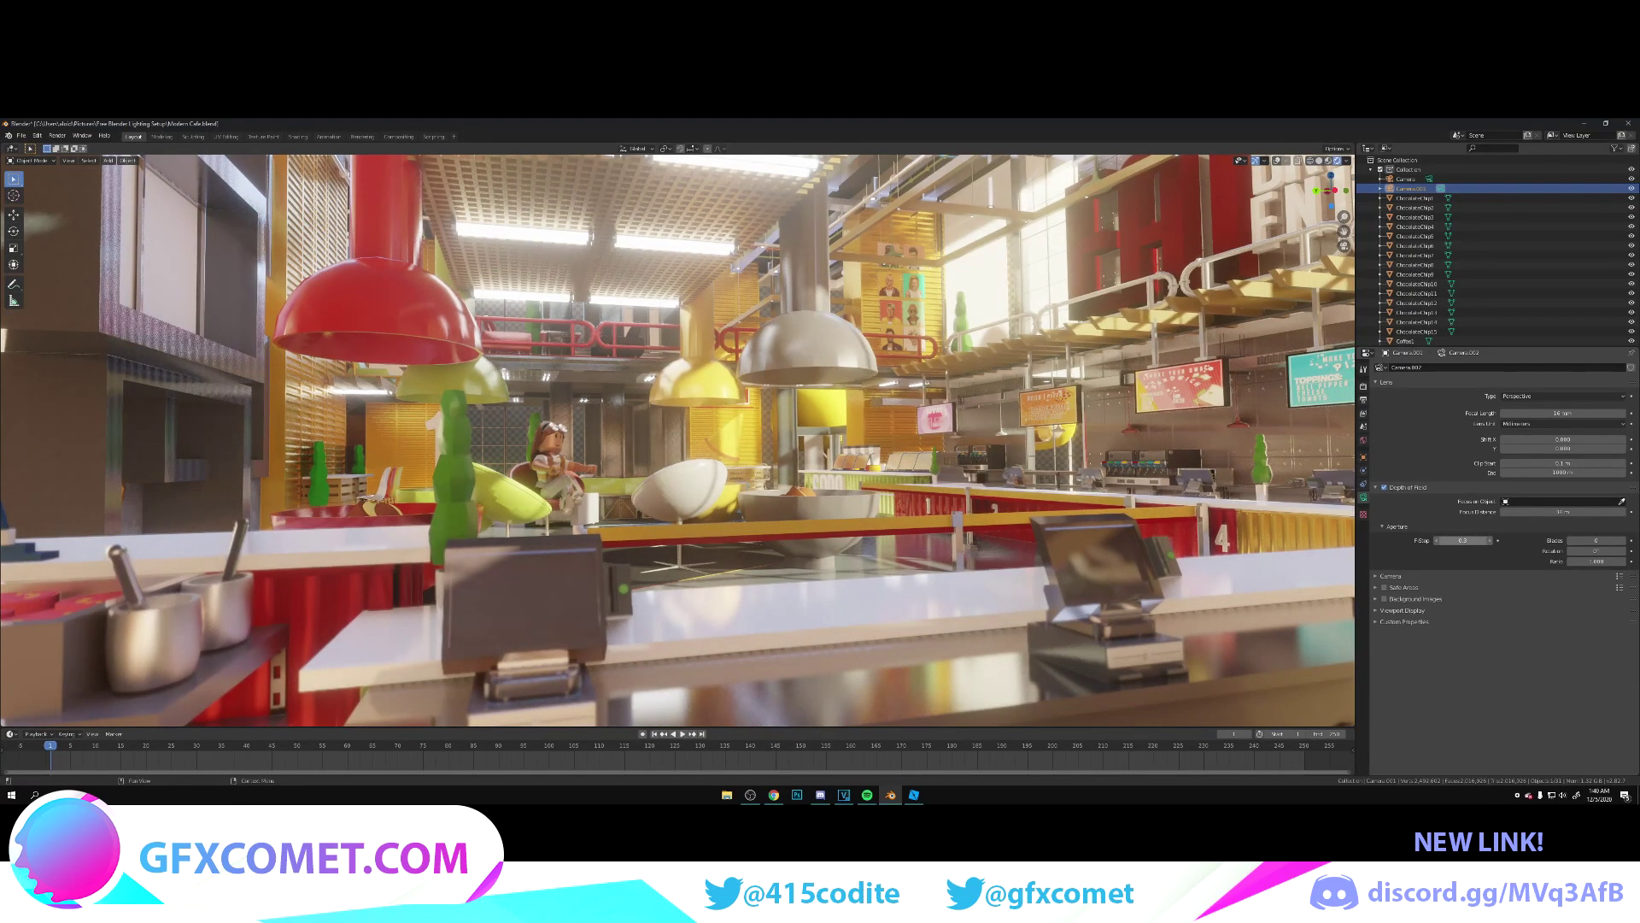
left_click_drag(1466, 540, 1460, 540)
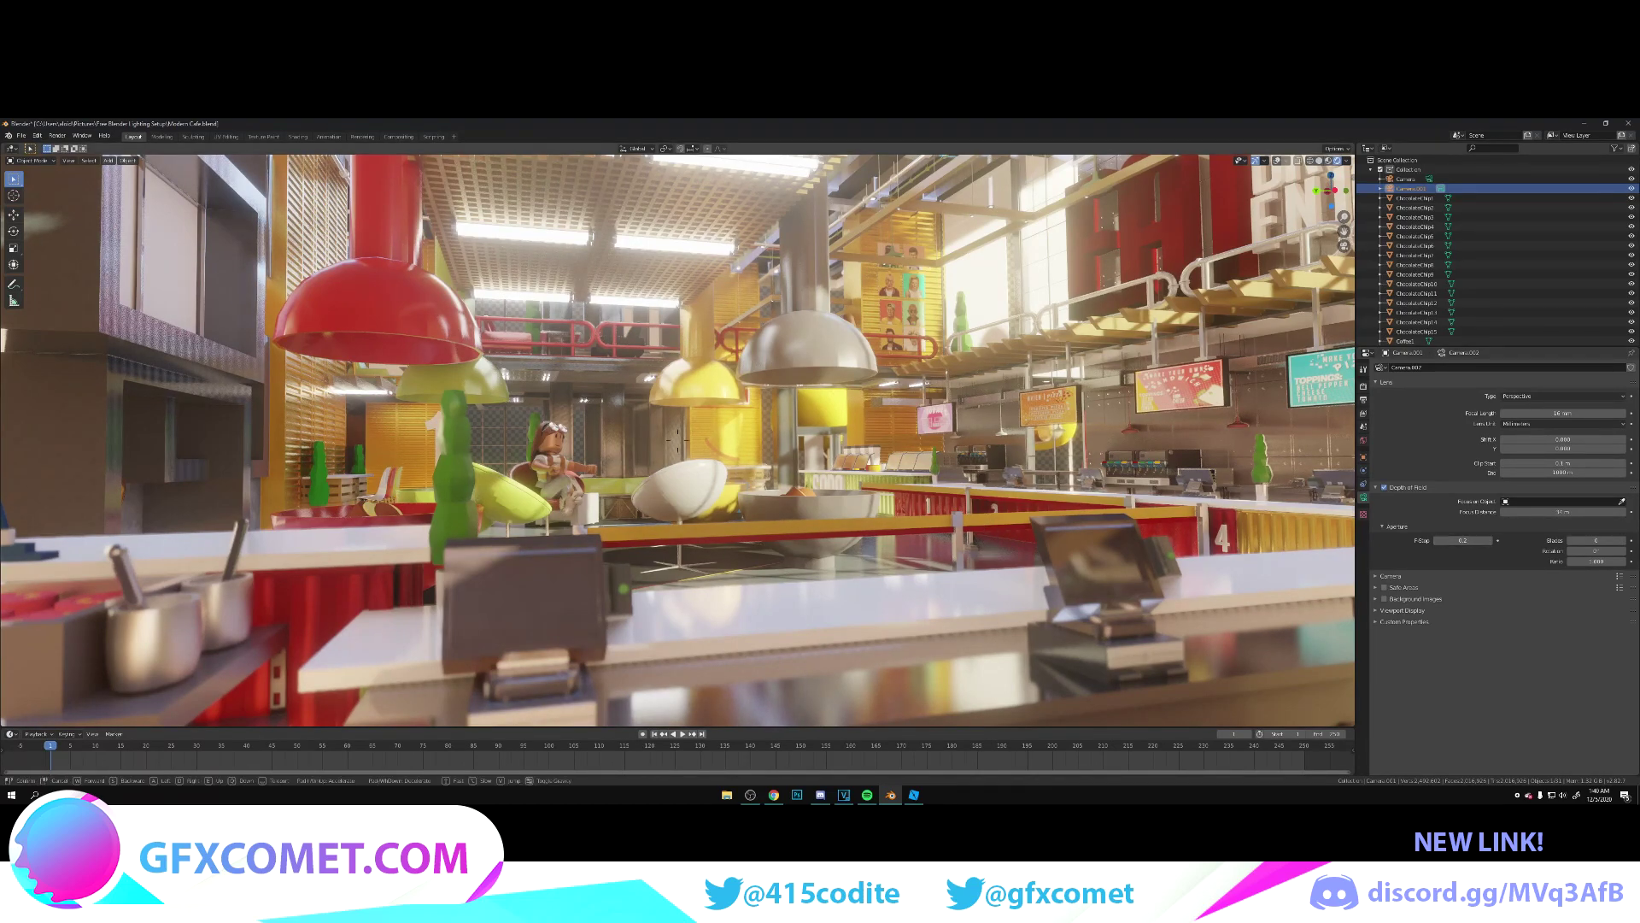
- Move the camera past the counter into the dining area to frame the seated character among the bowl tables and egg chairs
key("shift+grave")
key("d")
key("a")
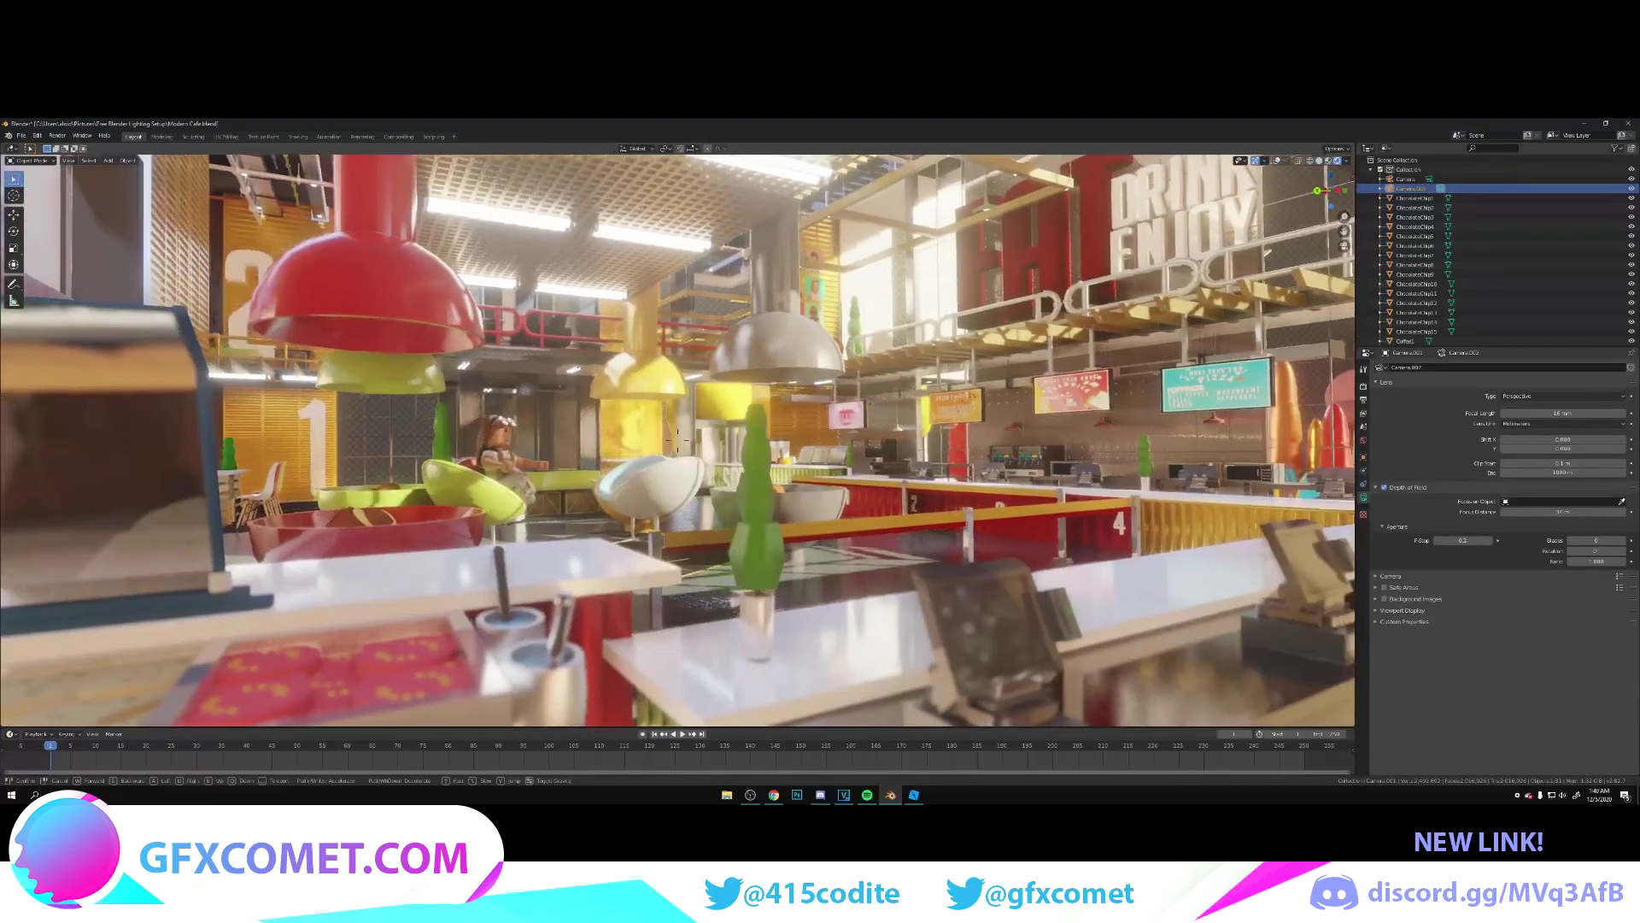
key("d")
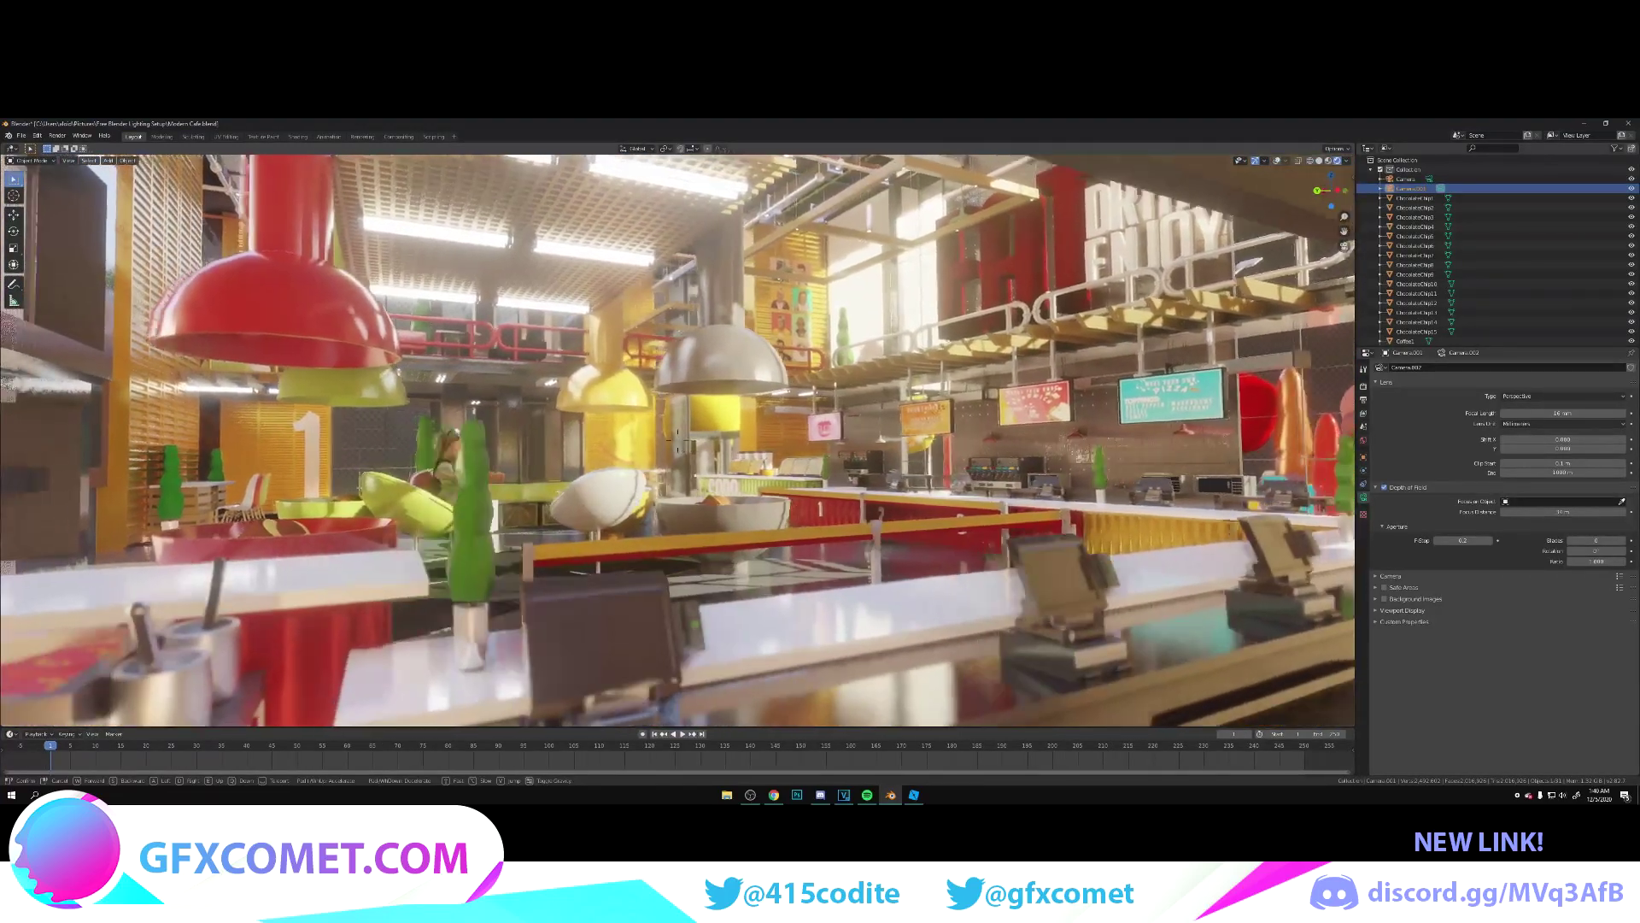
key("a")
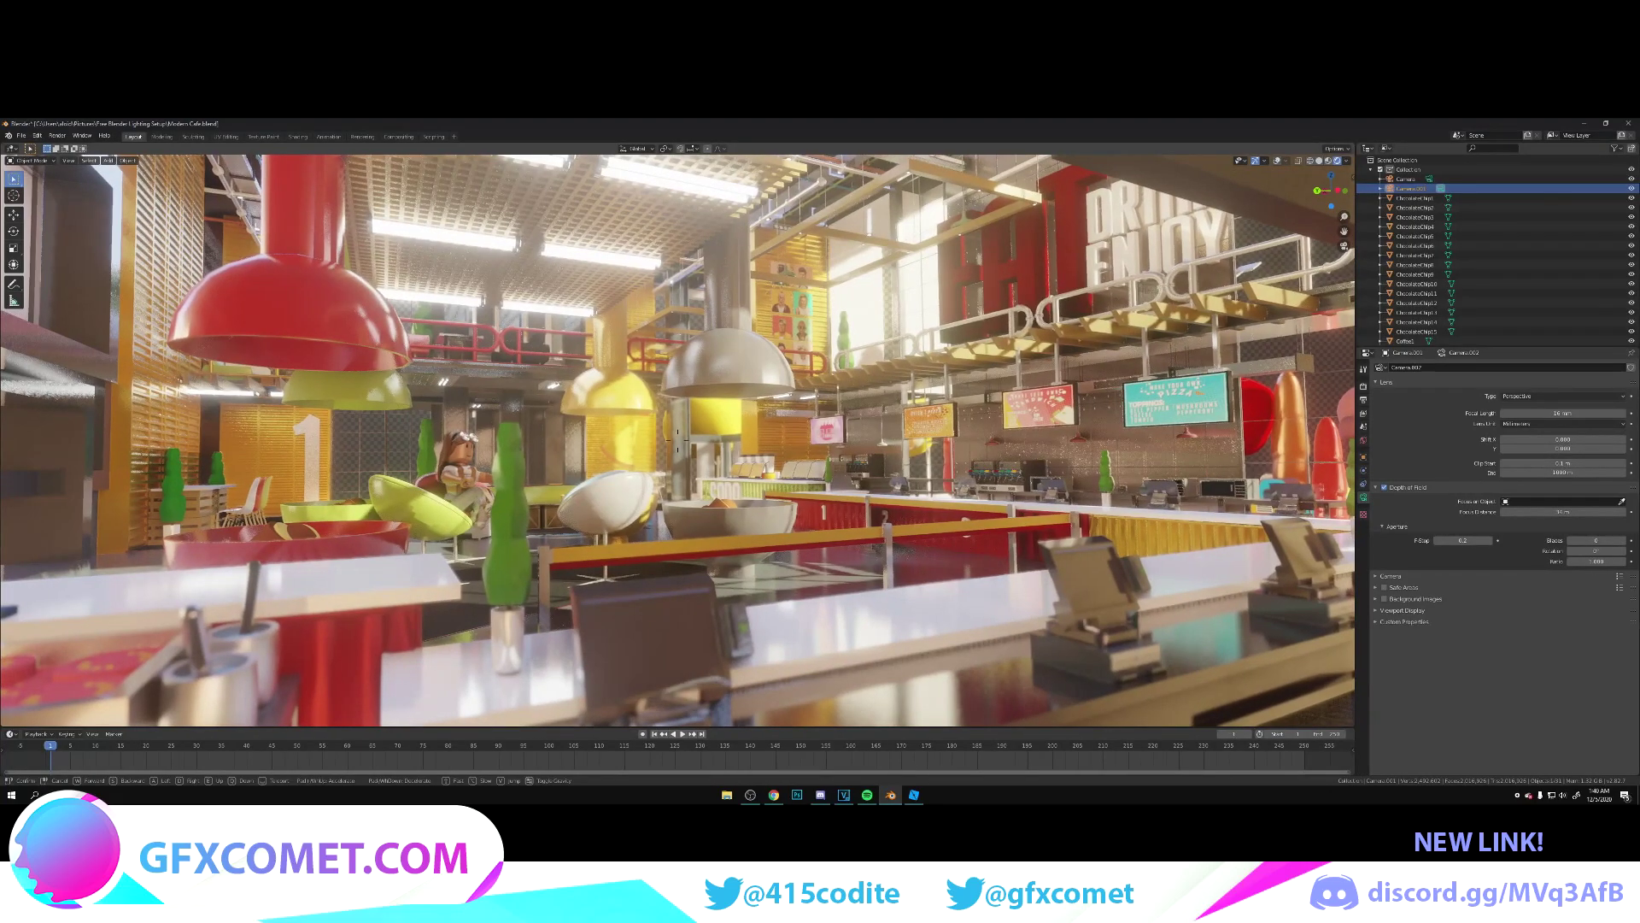
key("a")
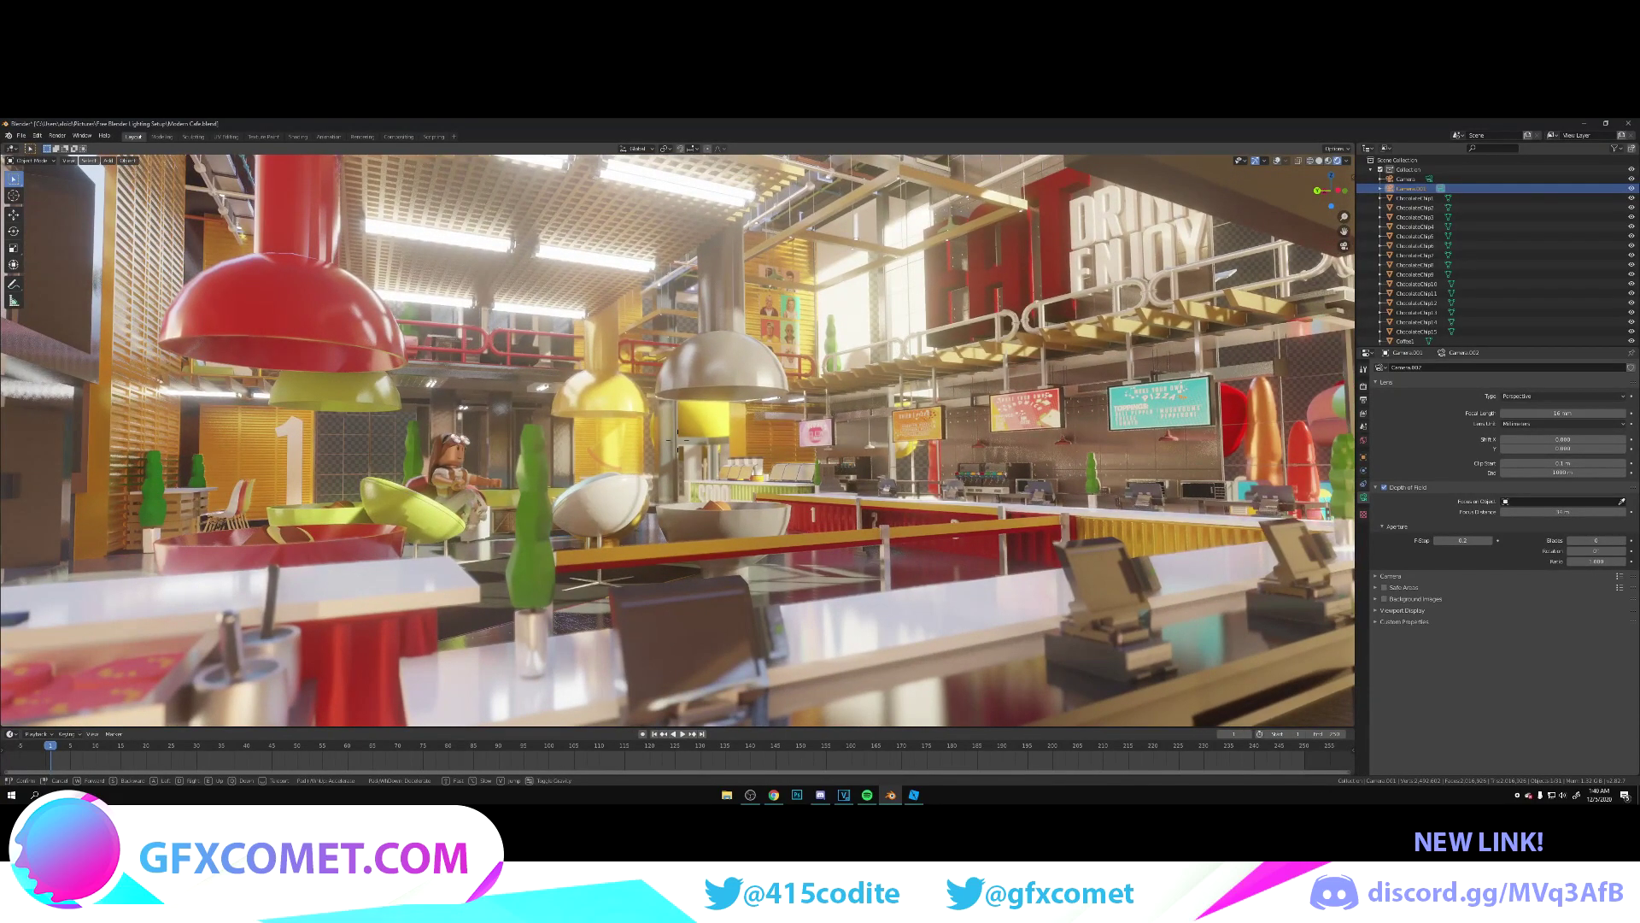
key("w")
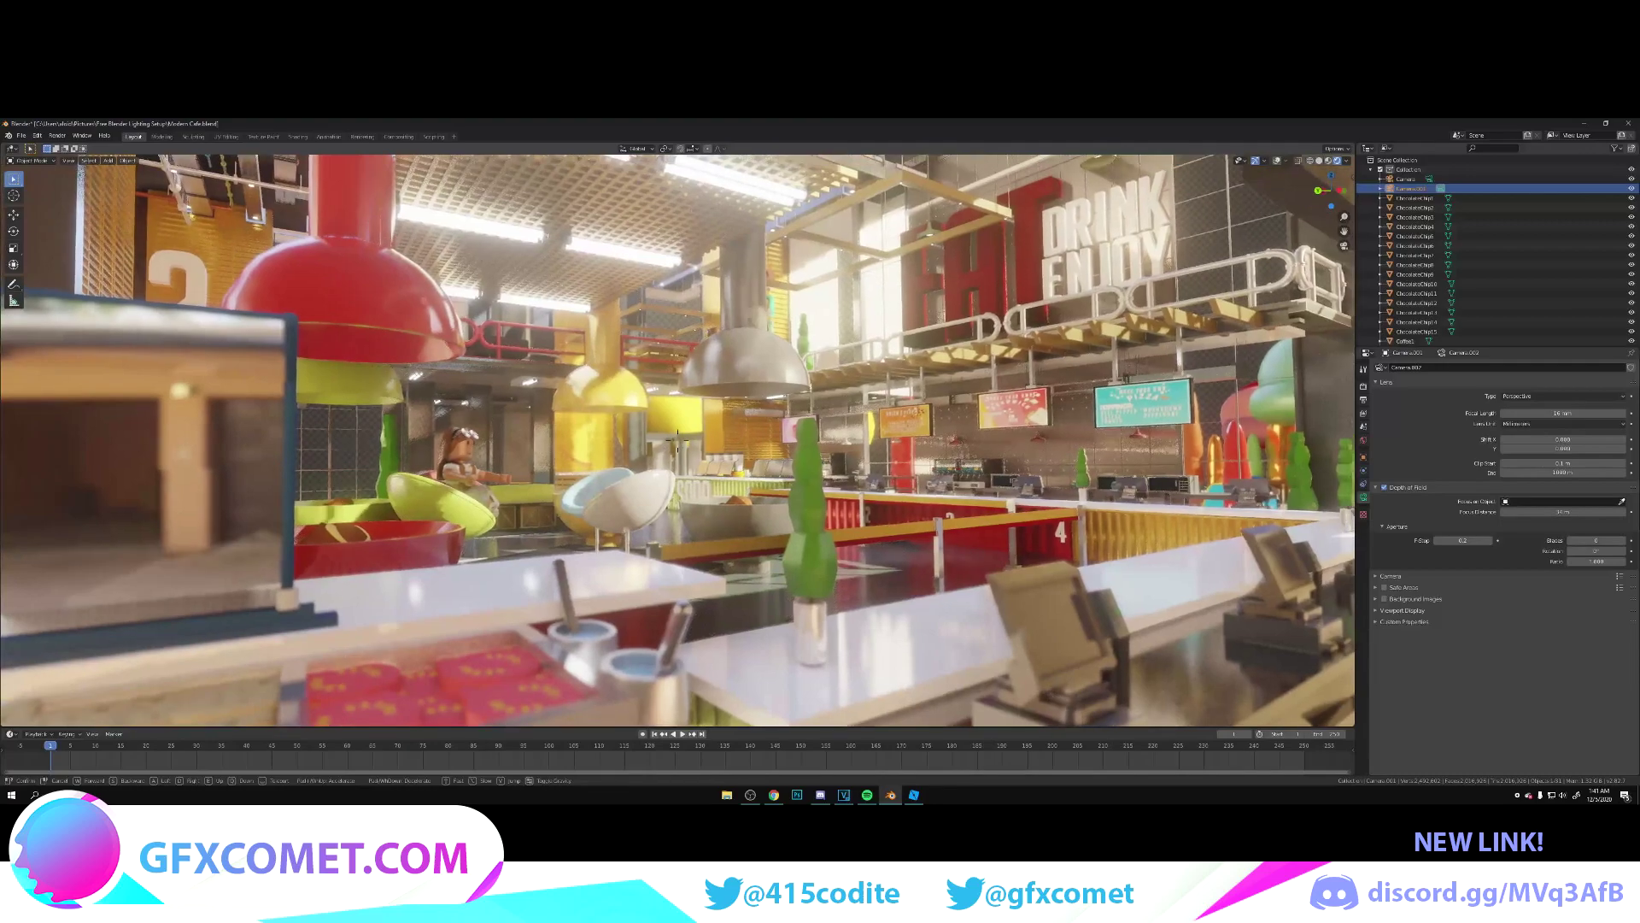
key("w")
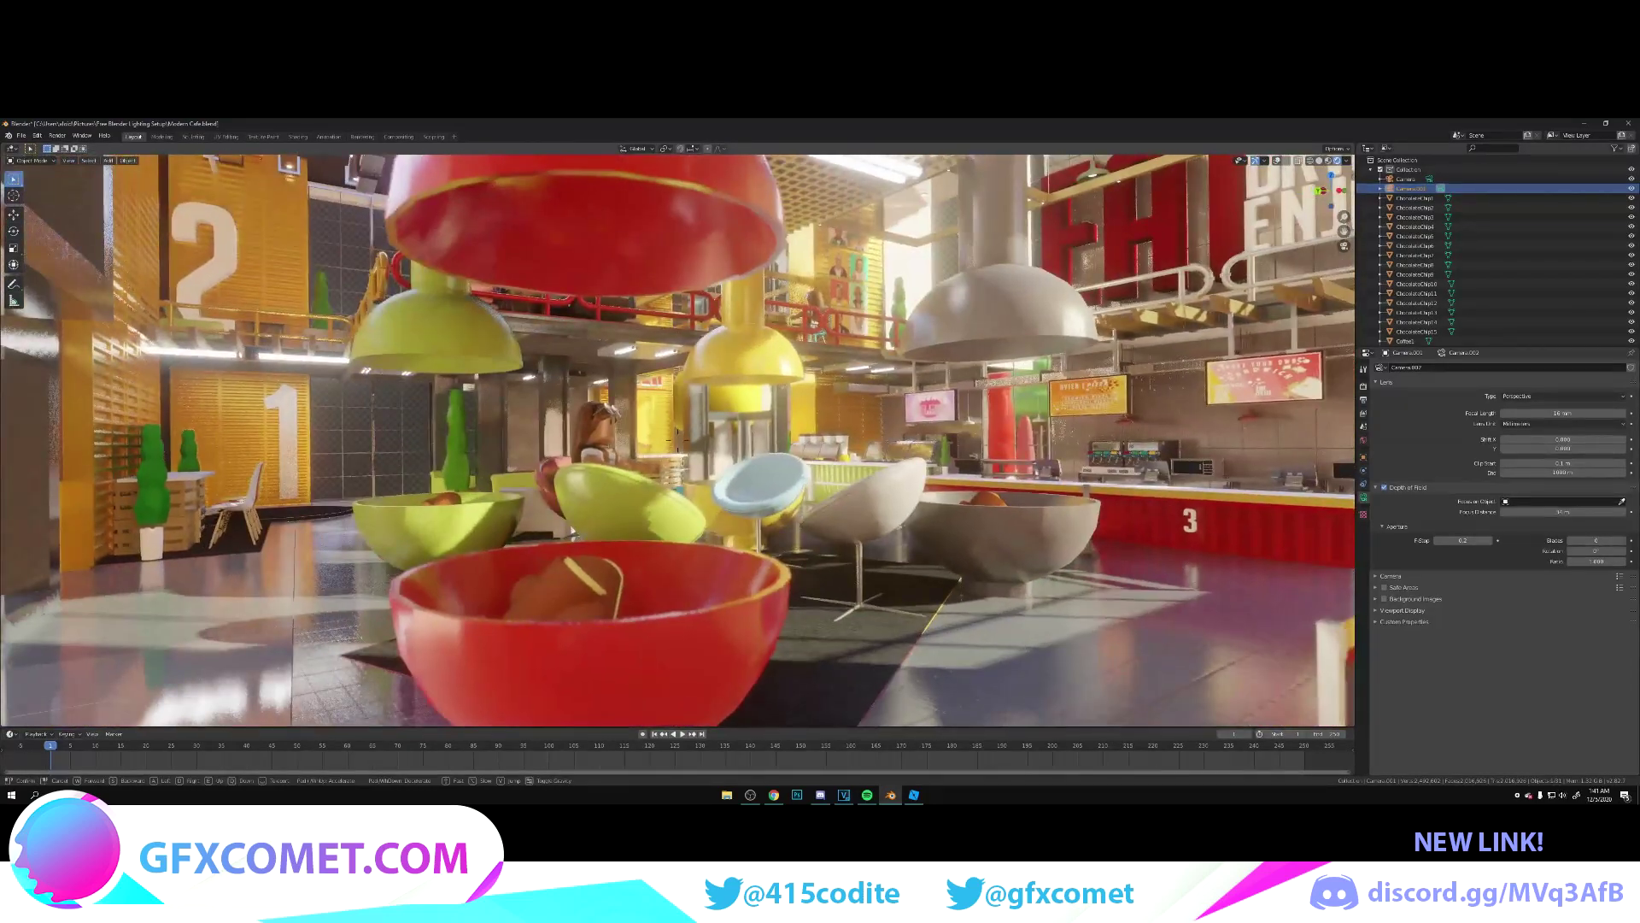
key("a")
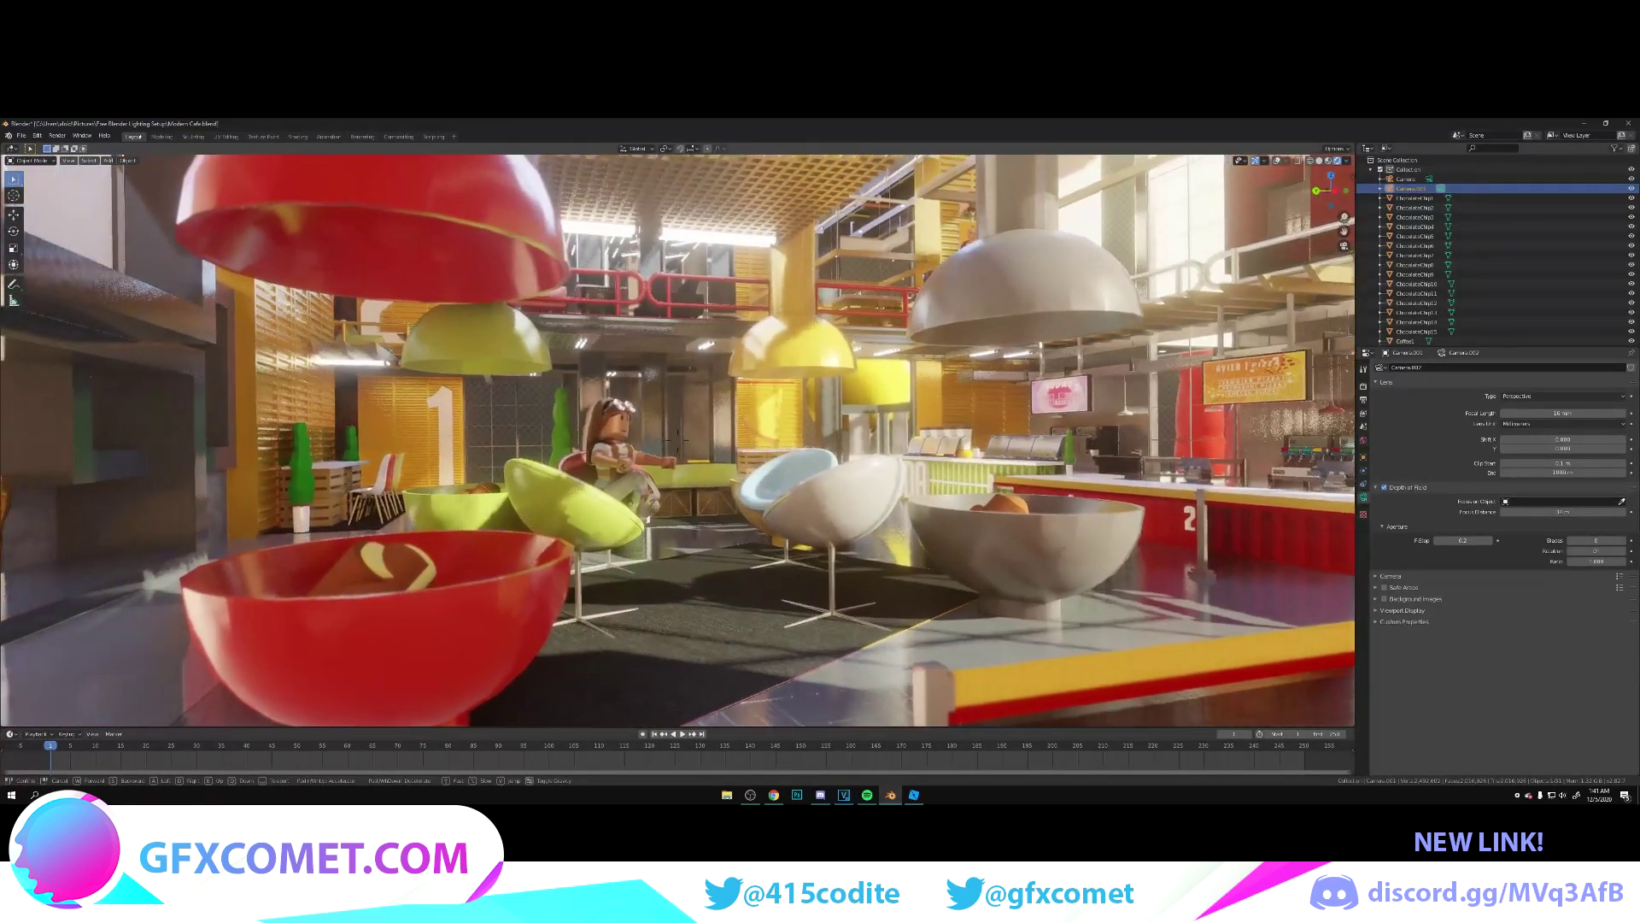
left_click(679, 440)
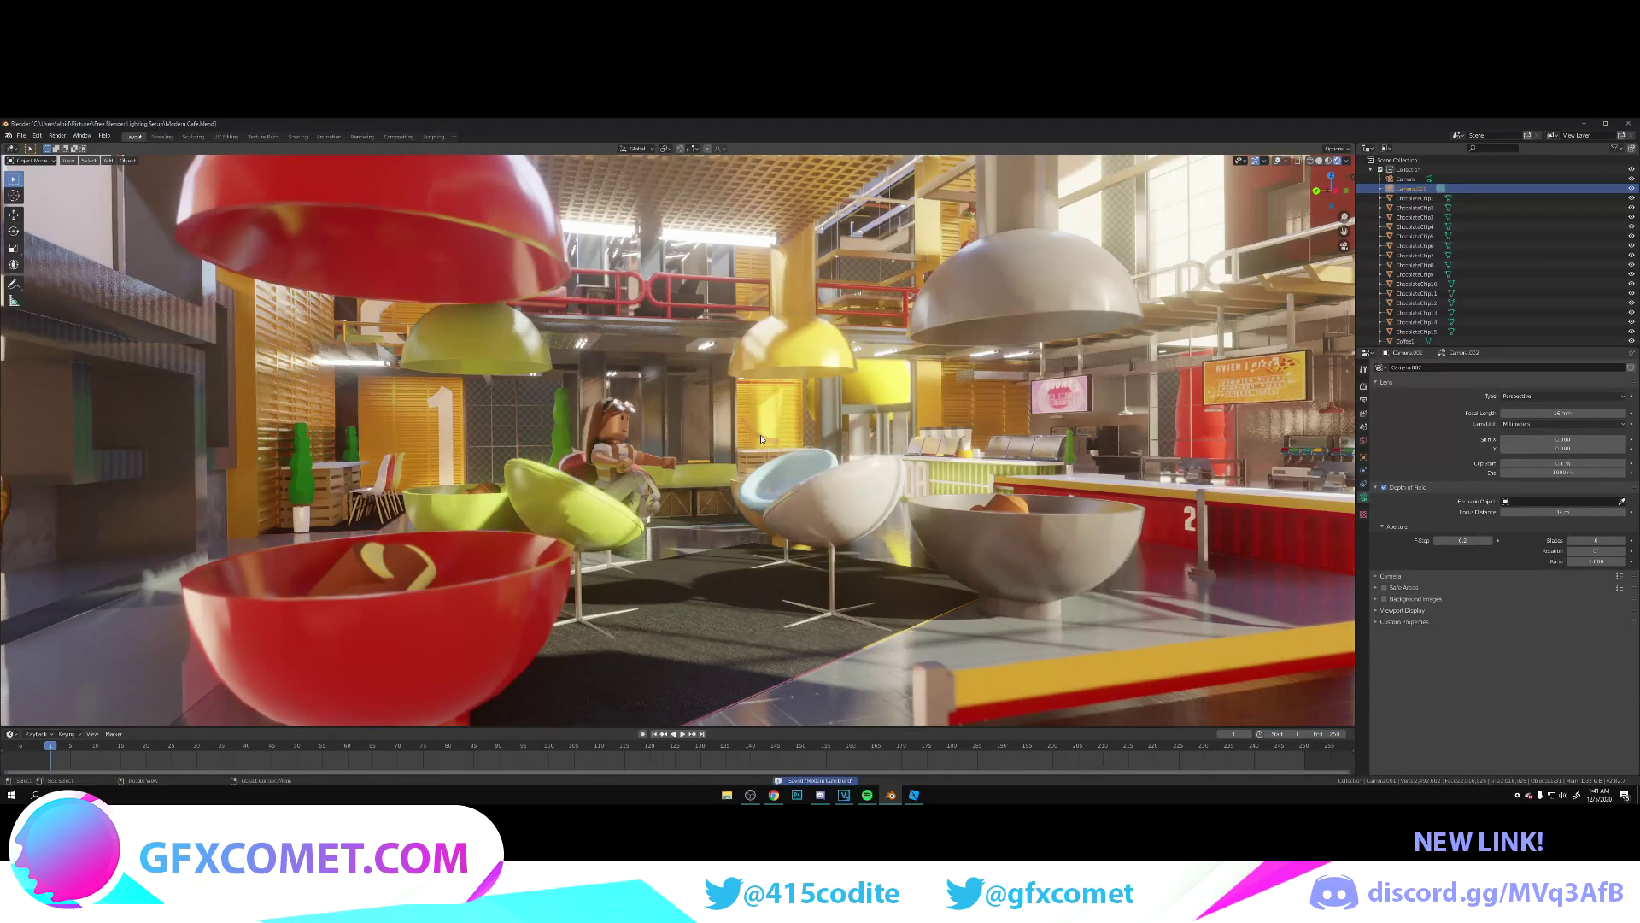
- Pull the camera back across the café to a wide shot over the service counters and queue barriers, with the seated character in the distance
key("shift+grave")
key("w")
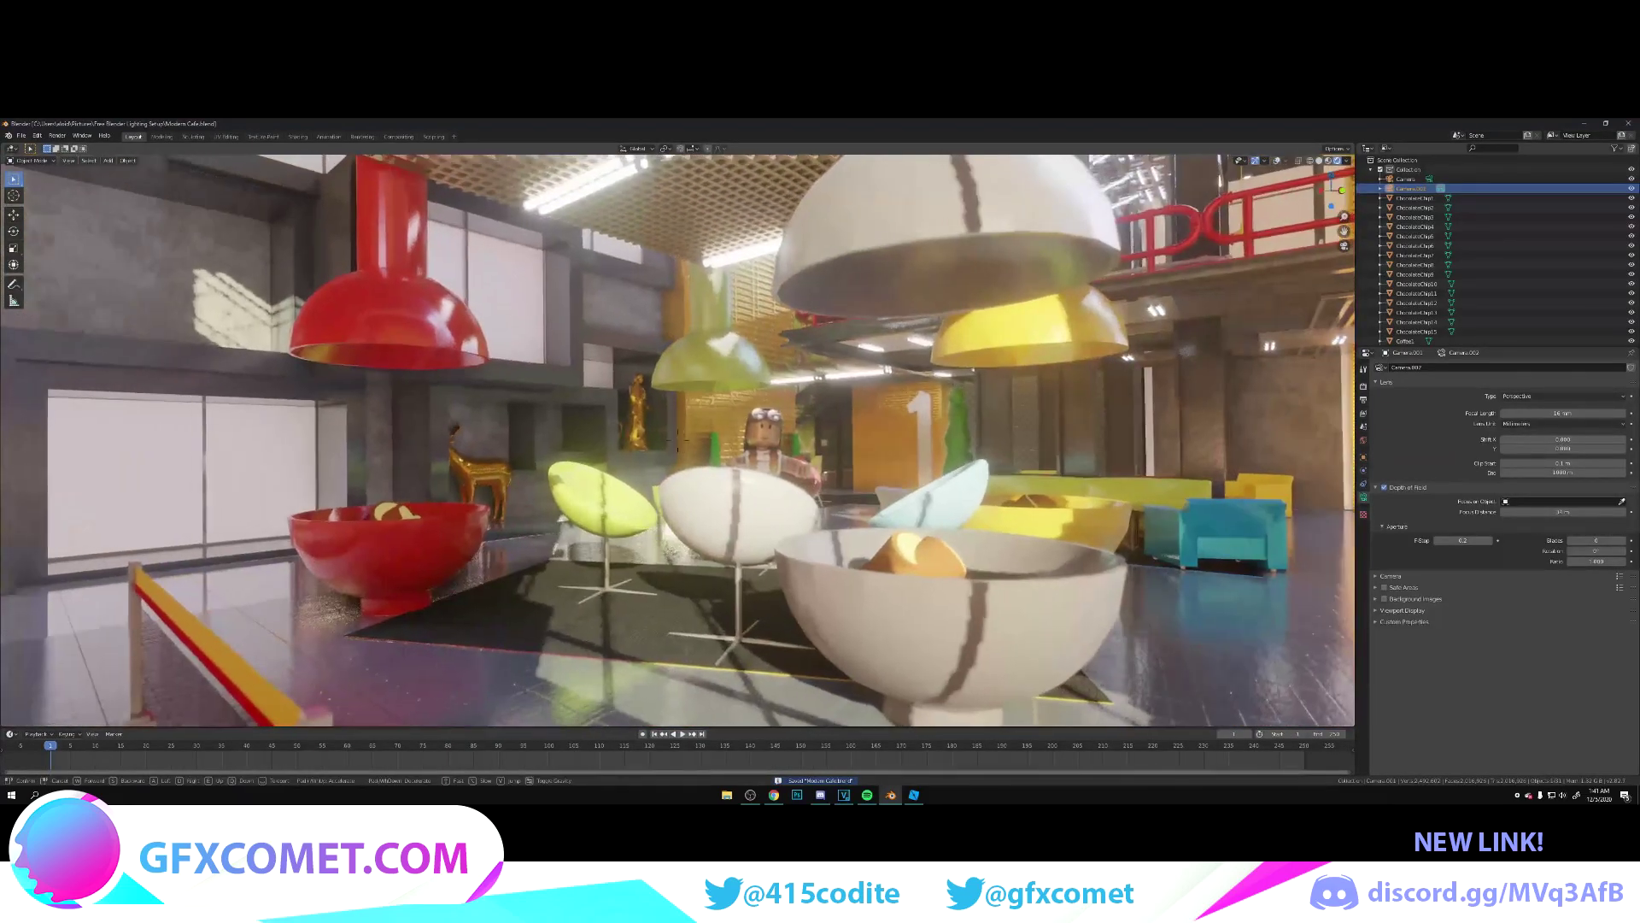
key("d")
key("s")
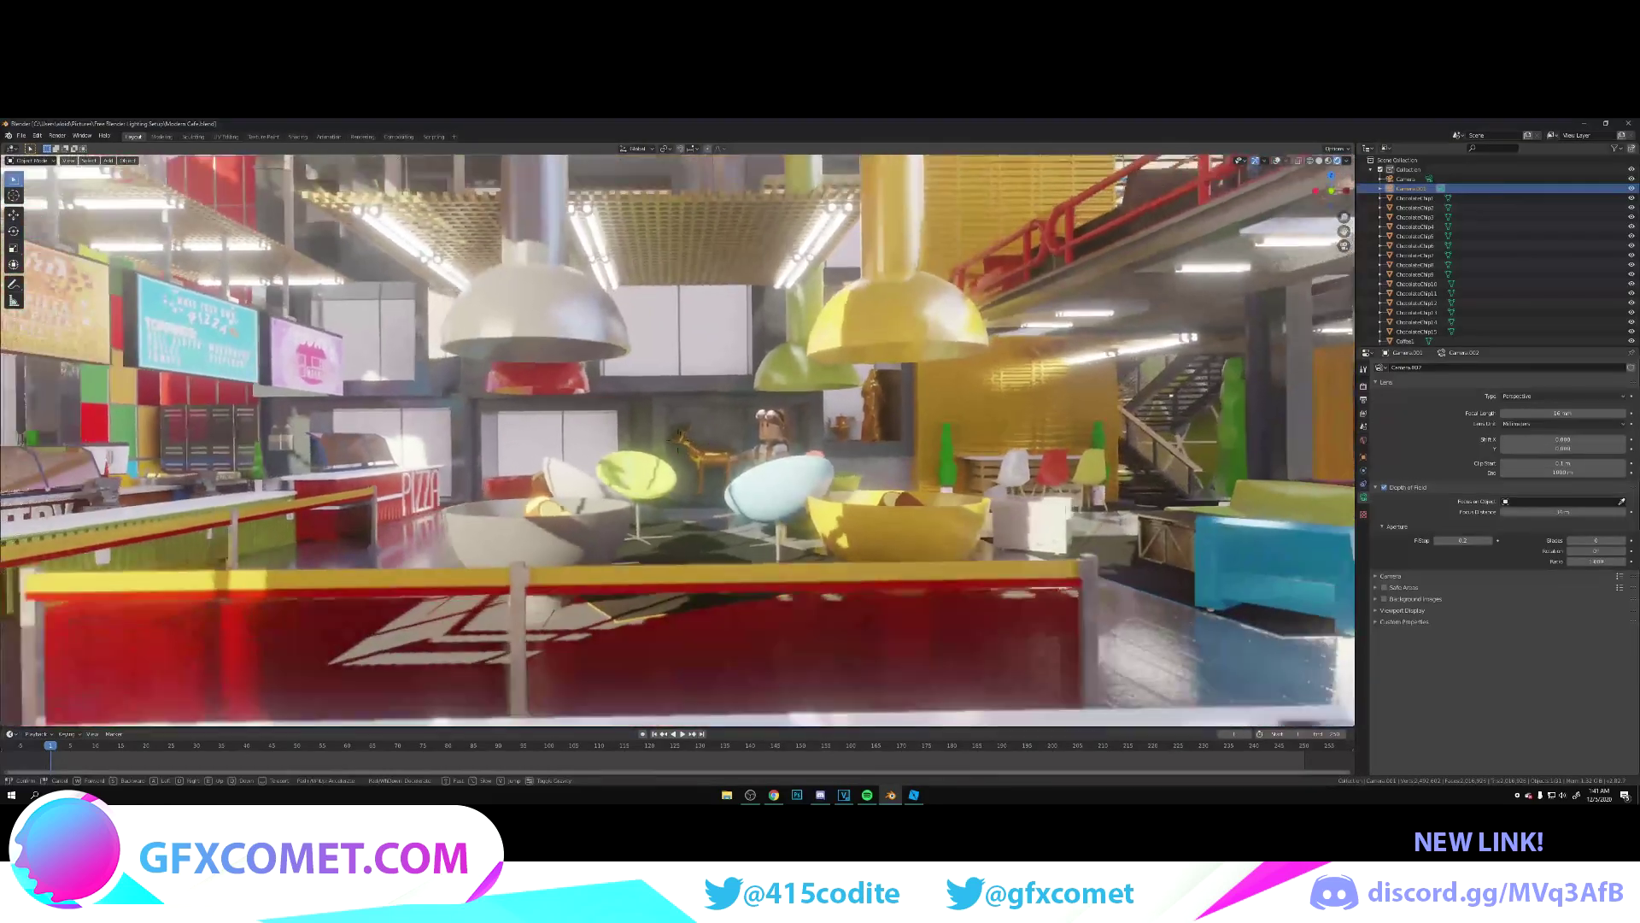
key("s")
key("w")
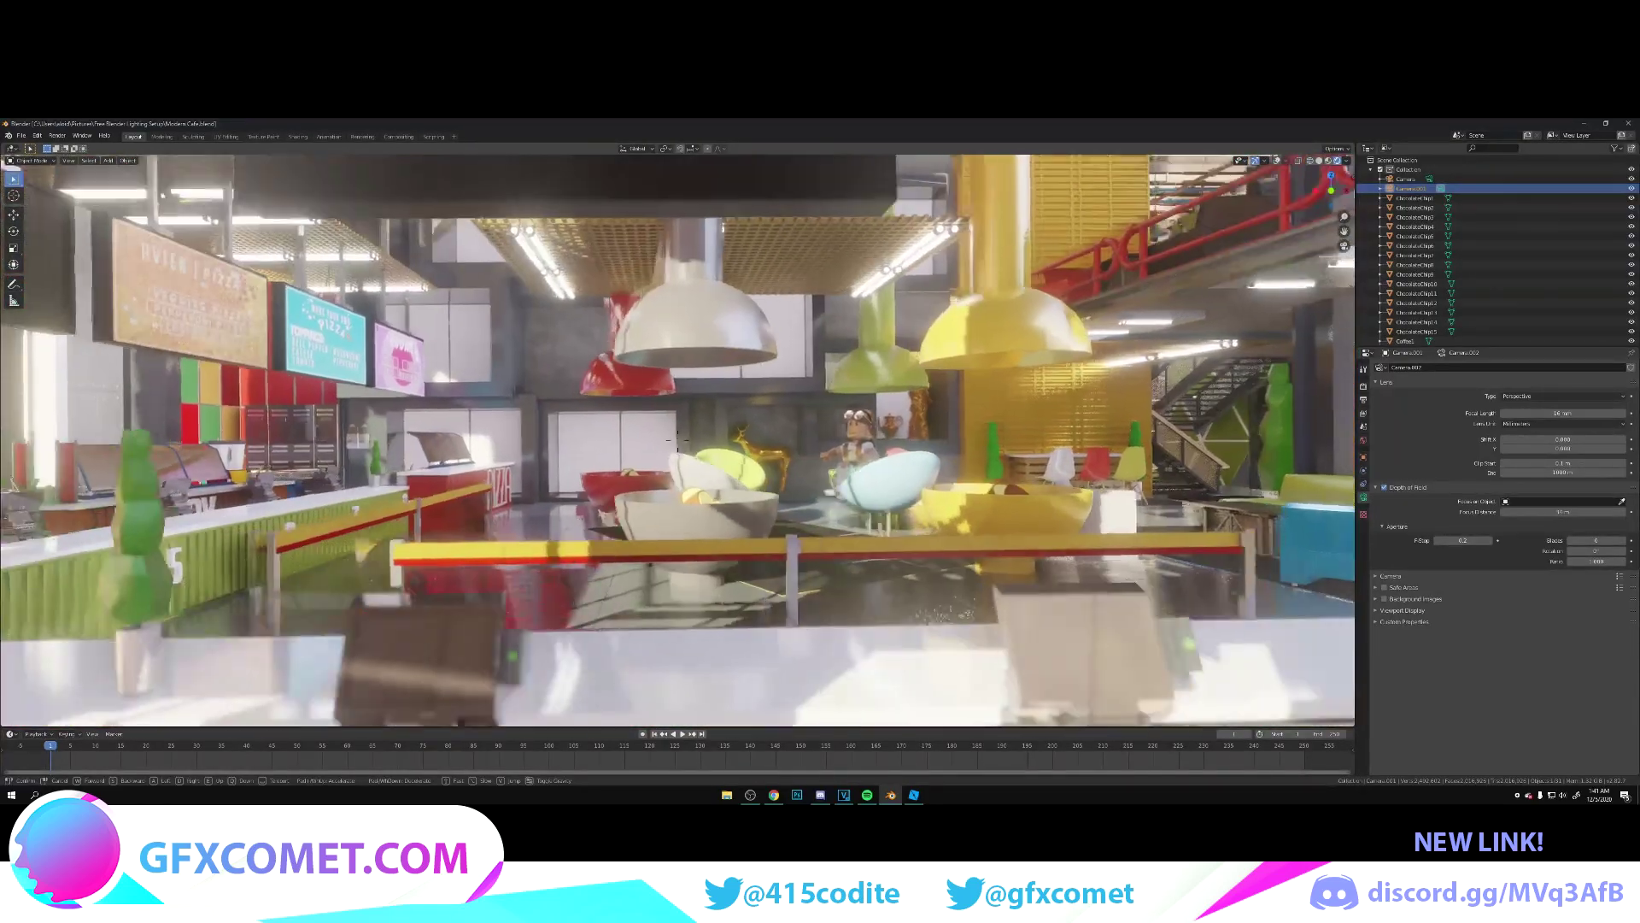
key("w")
key("a")
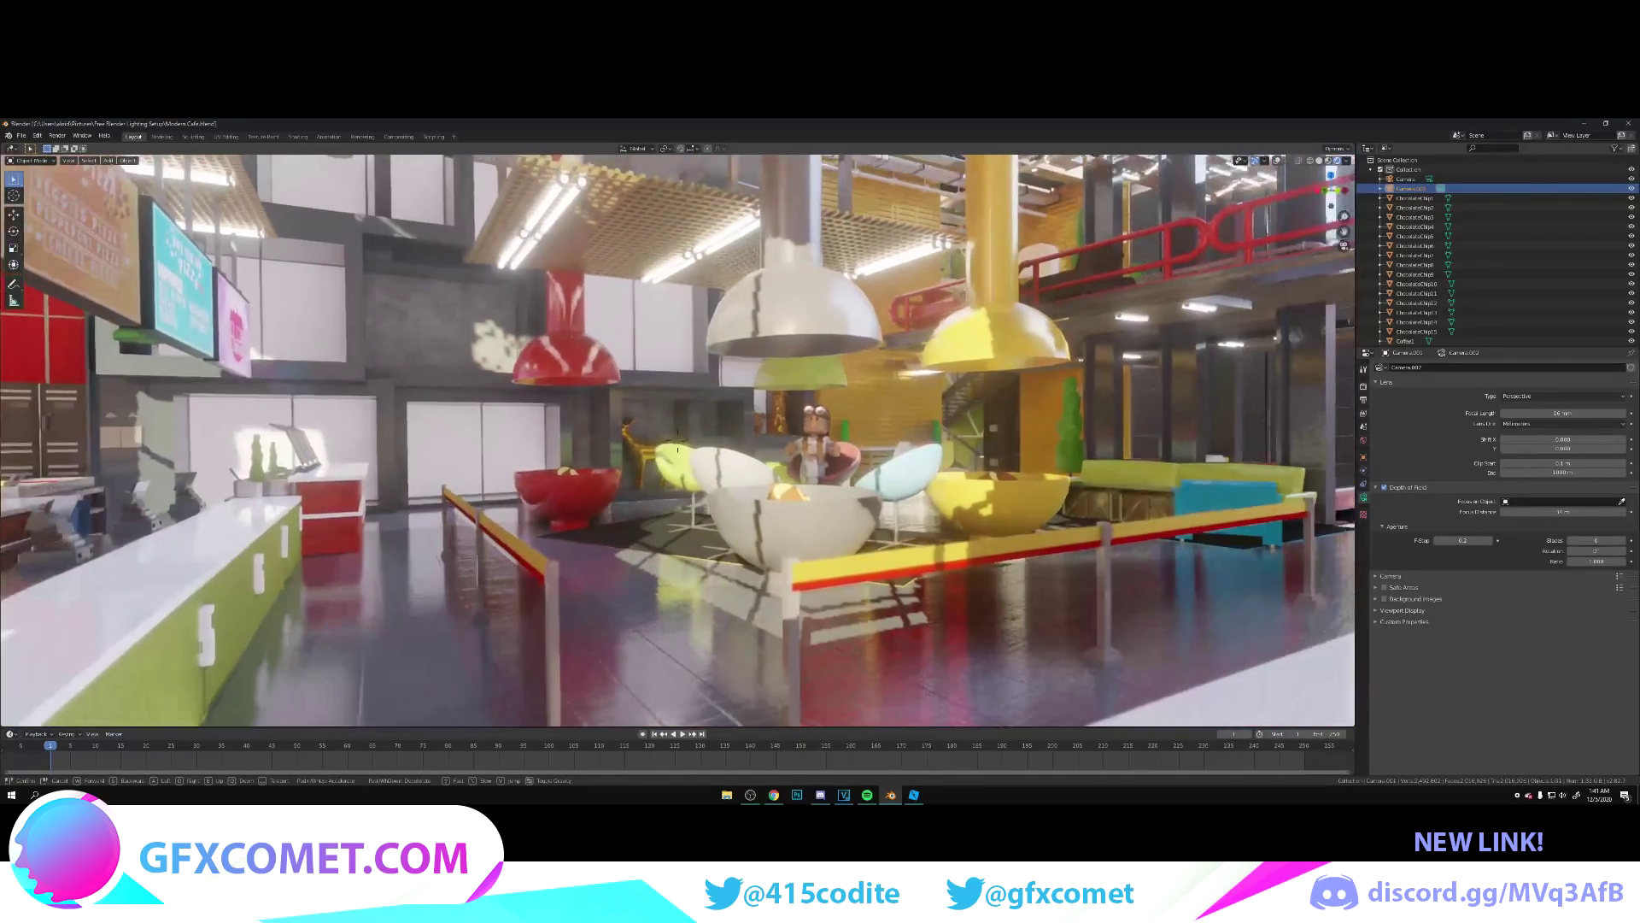
key("s")
key("w")
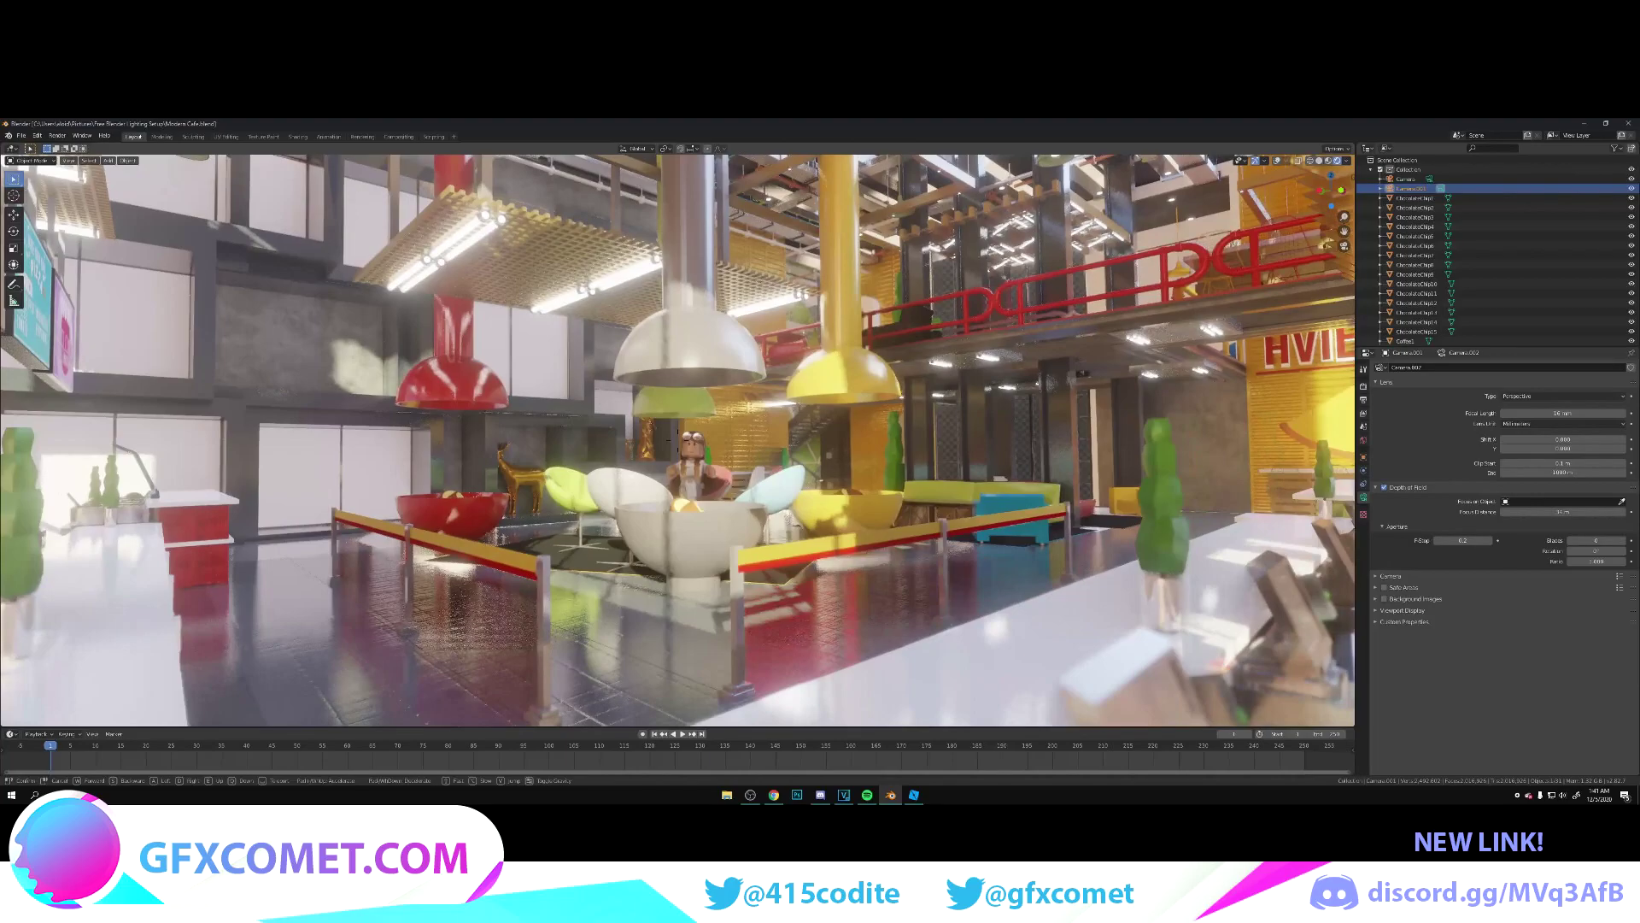
key("s")
left_click(740, 525)
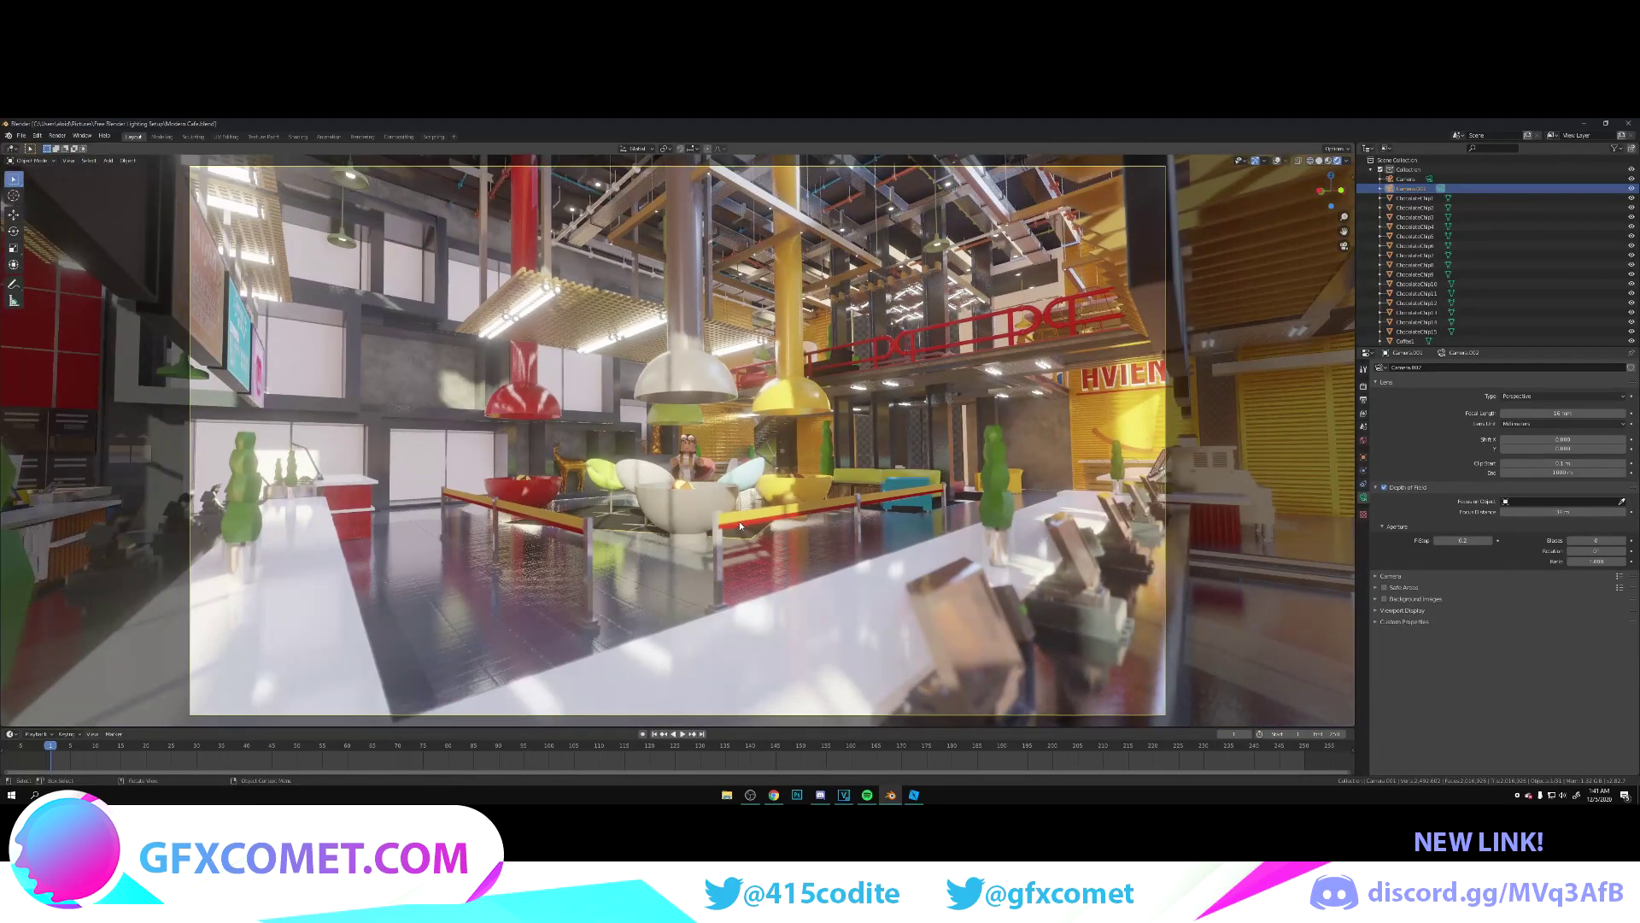
scroll(749, 508, "up", 3)
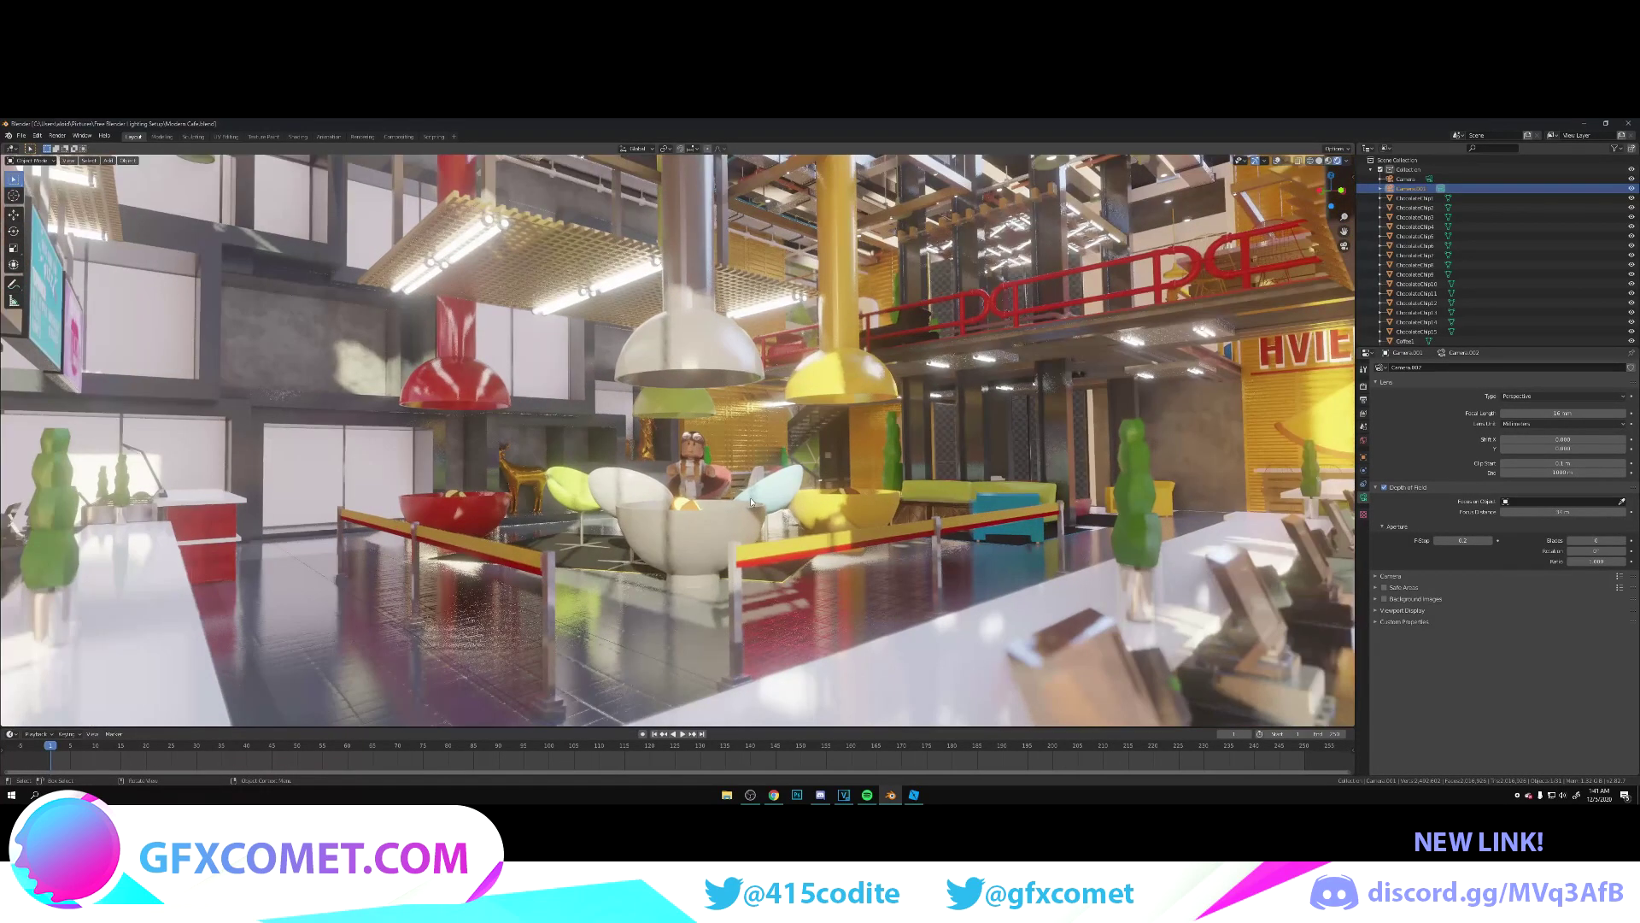
scroll(751, 503, "down", 3)
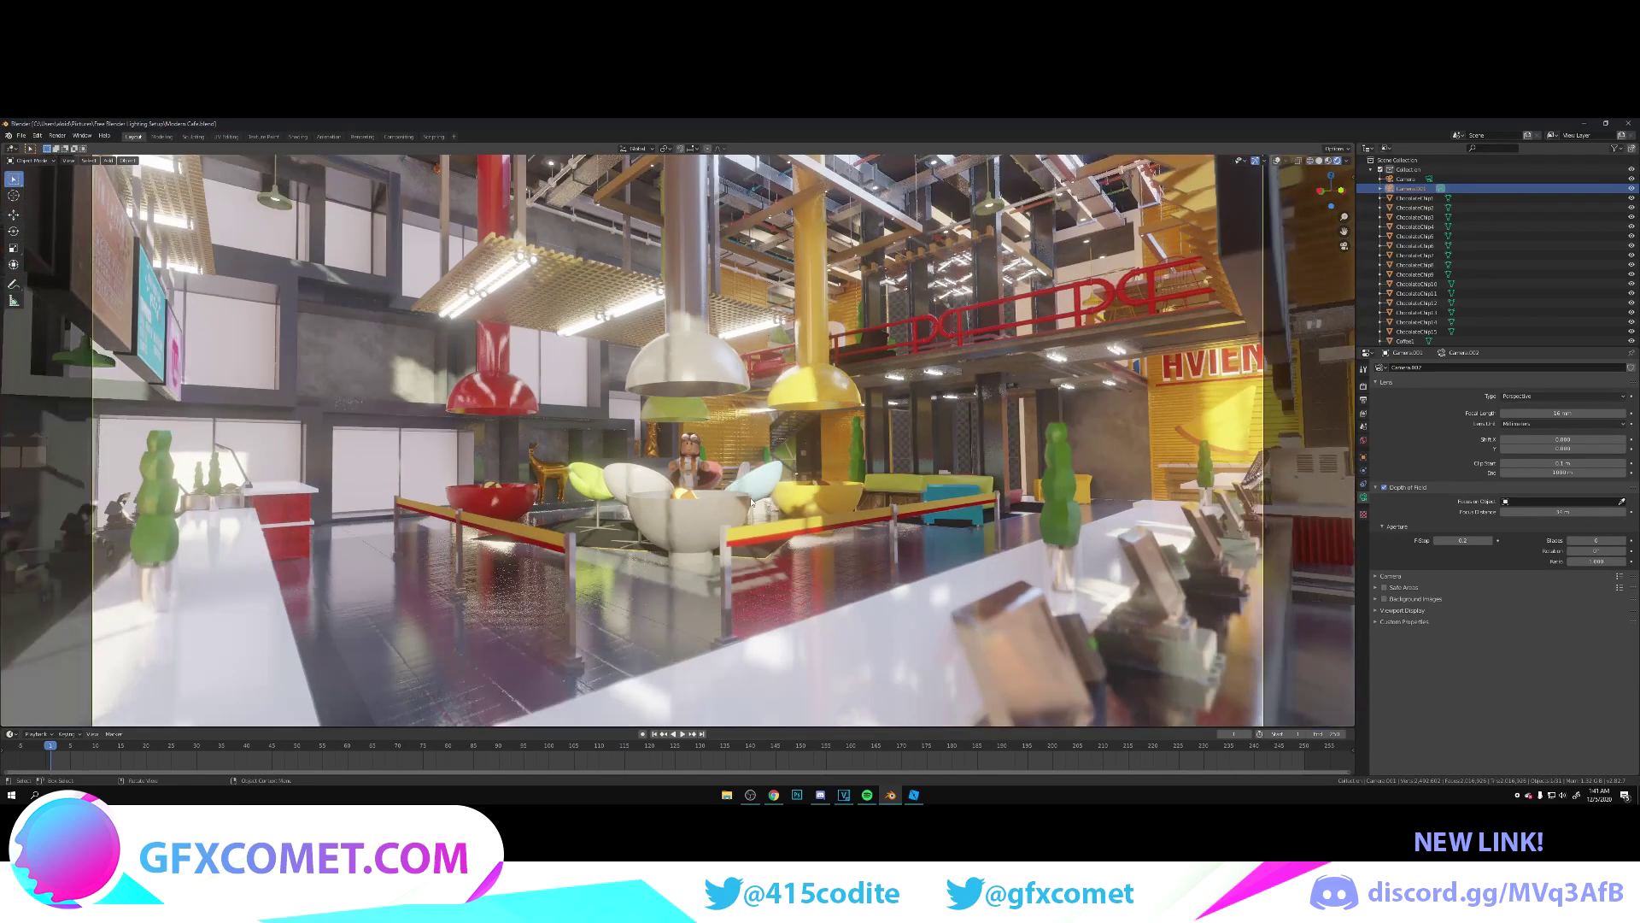
- Reposition the camera beside the seated character, framing her in profile with the egg chairs and the numbered red counter behind
key("shift+grave")
key("w")
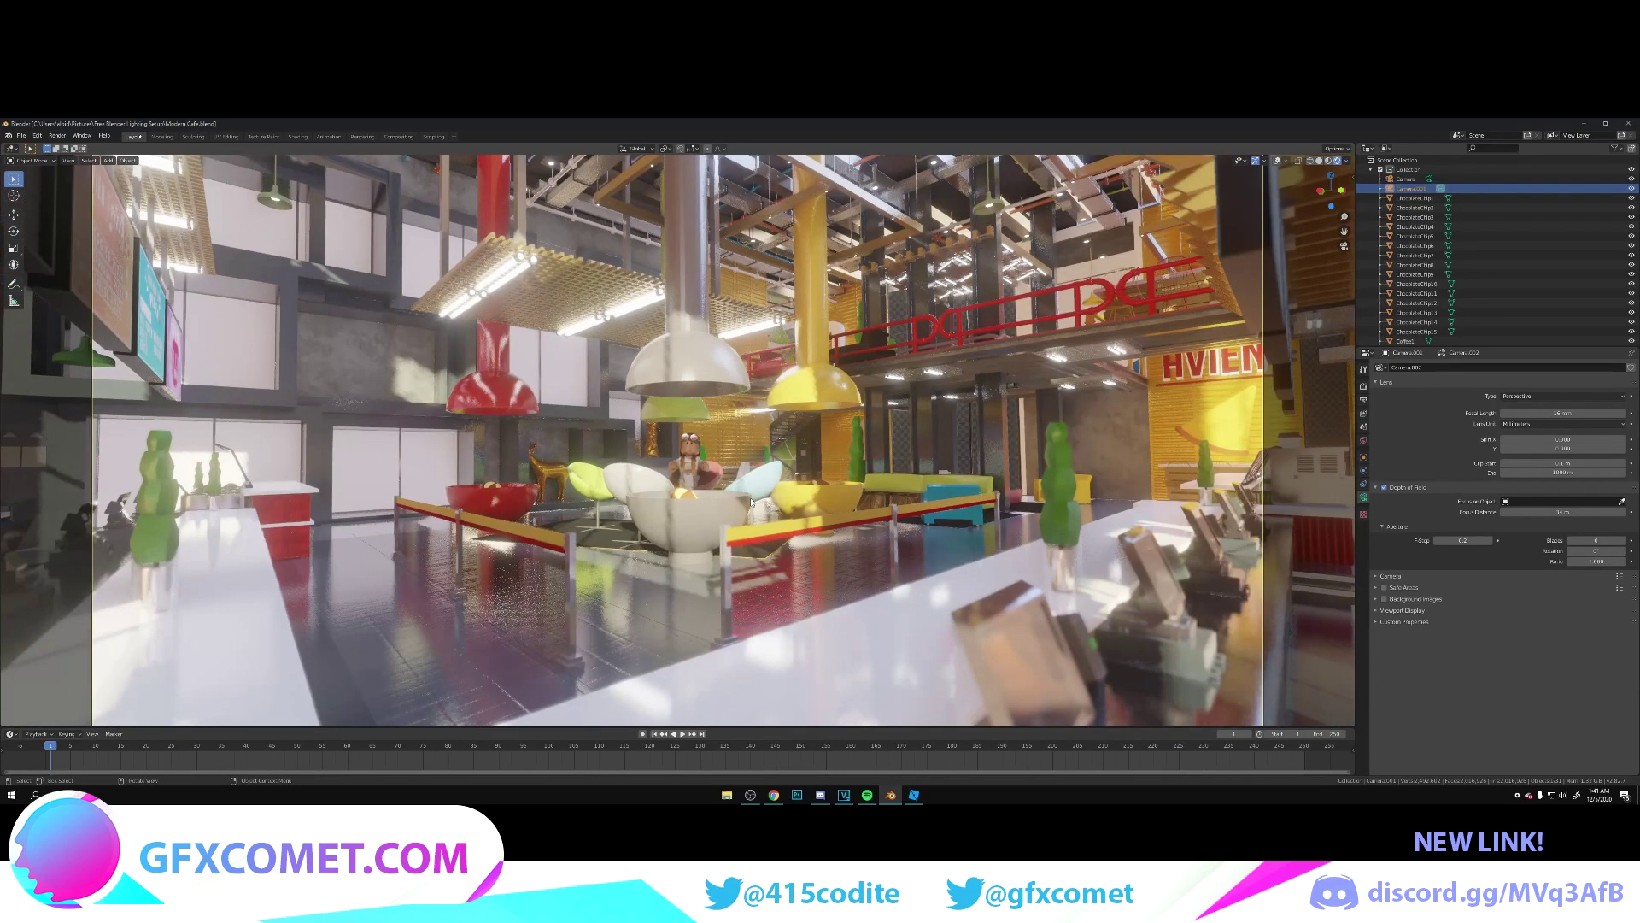
key("a")
key("s")
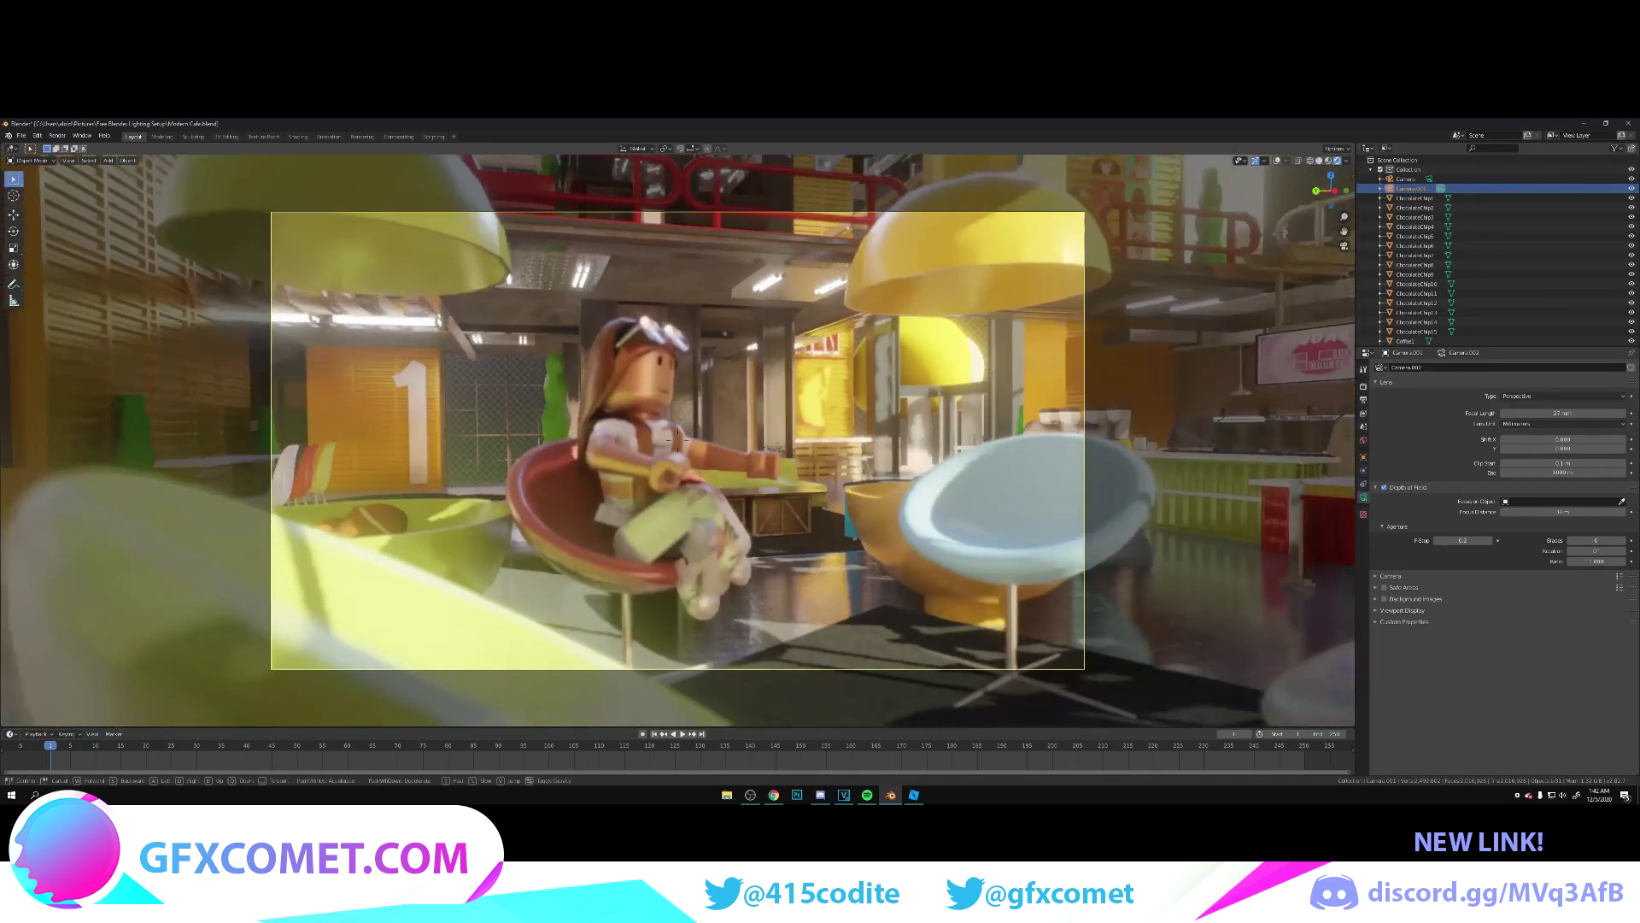
key("w")
key("a")
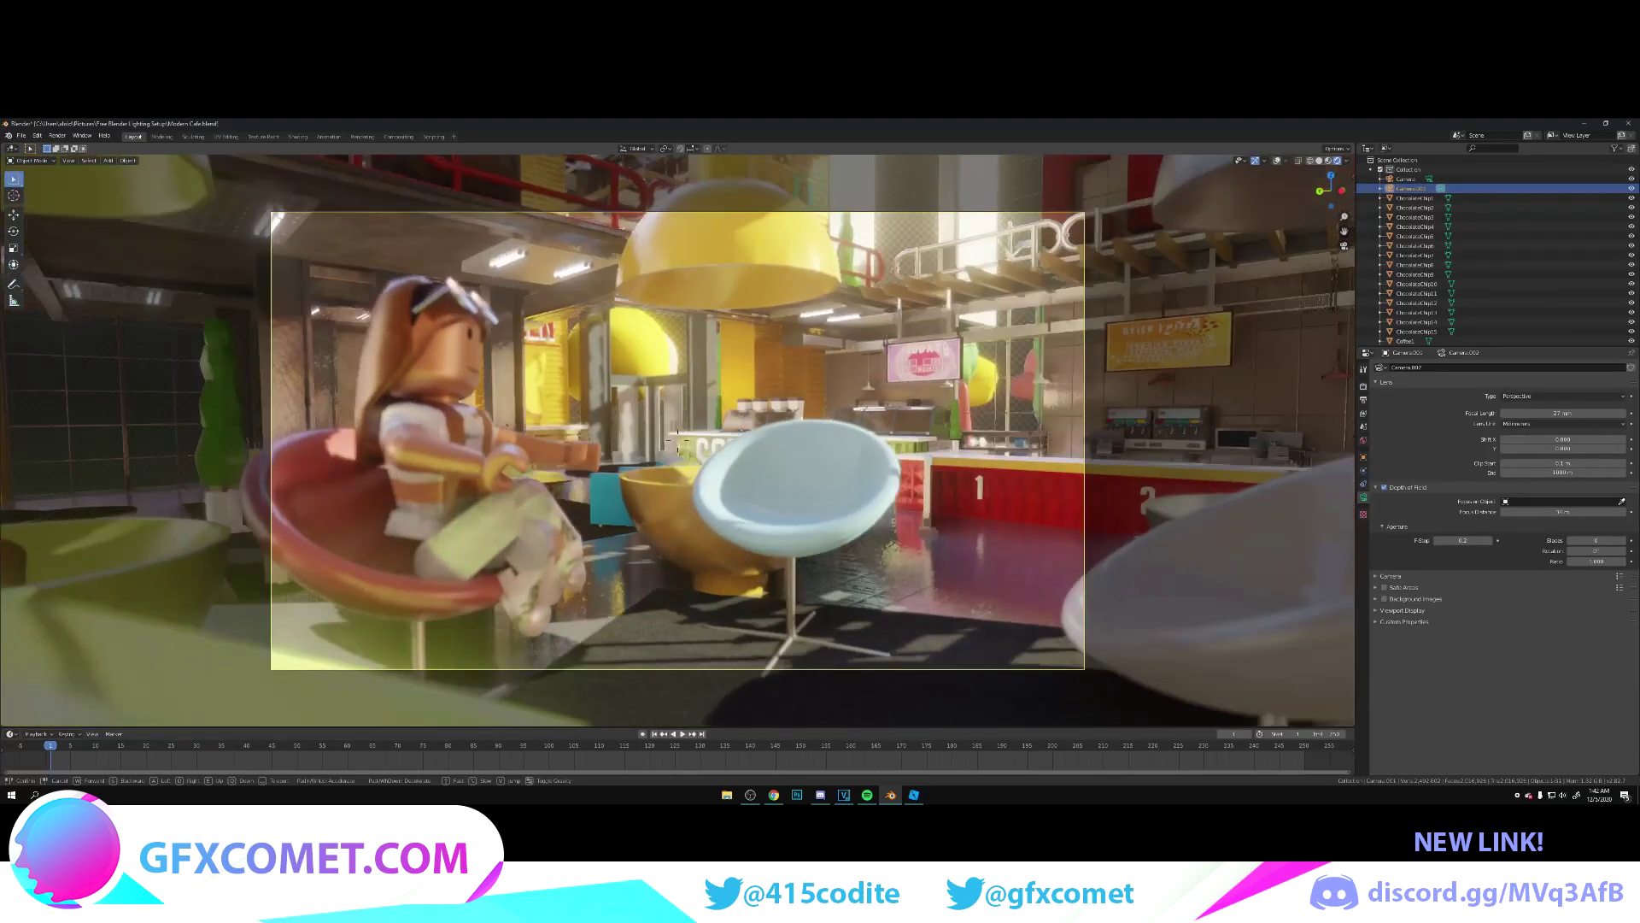
key("w")
key("s")
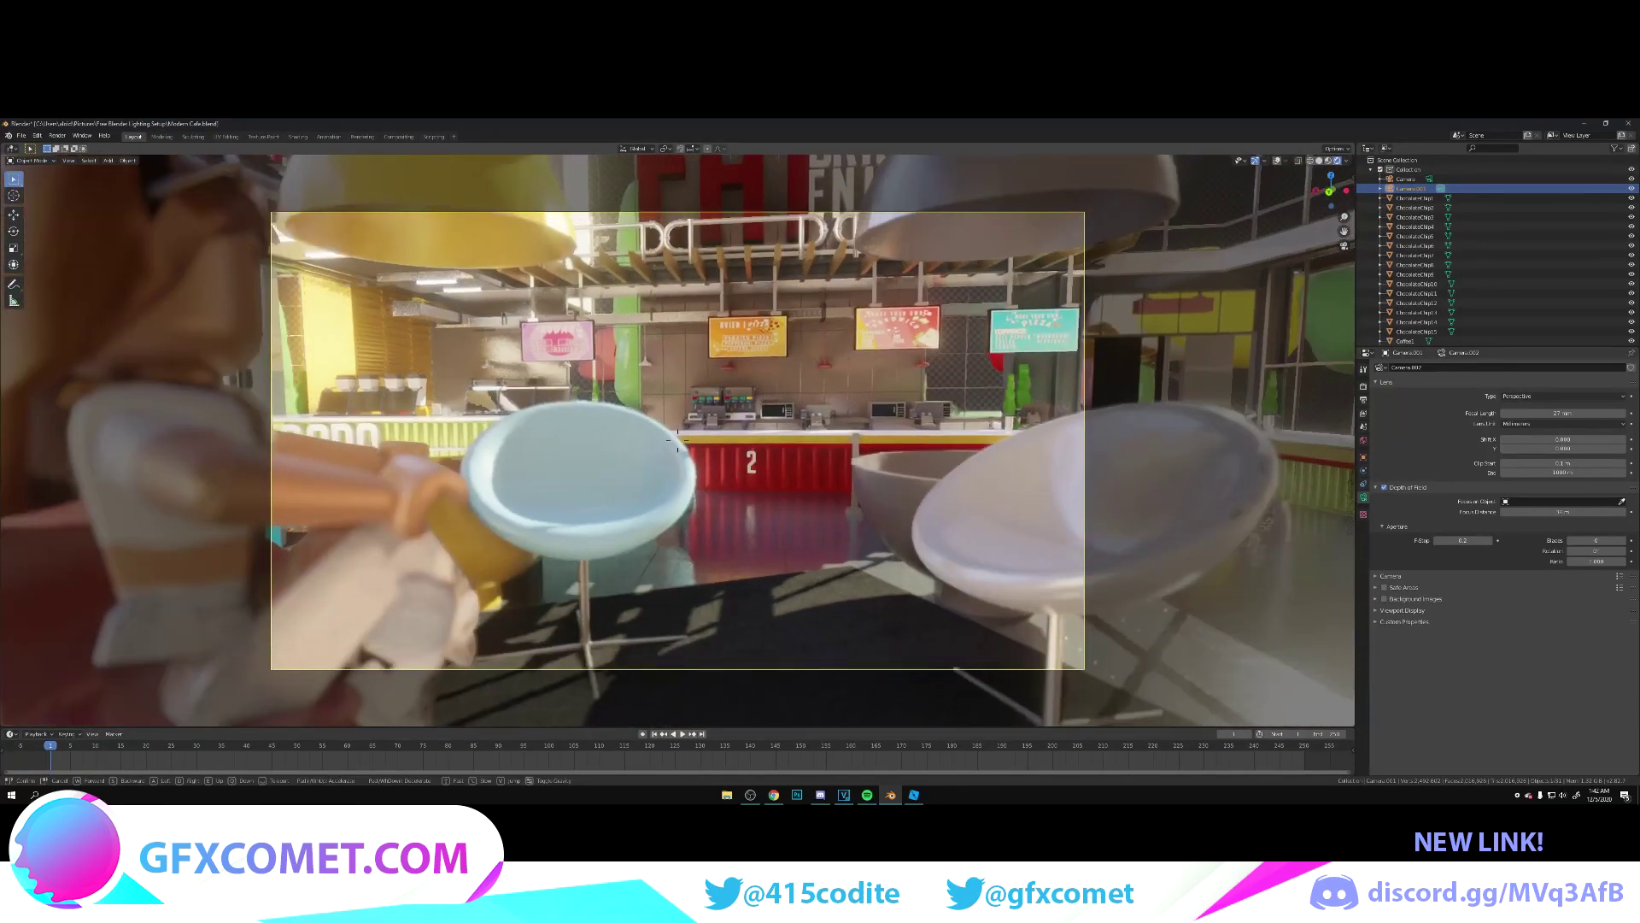
key("a")
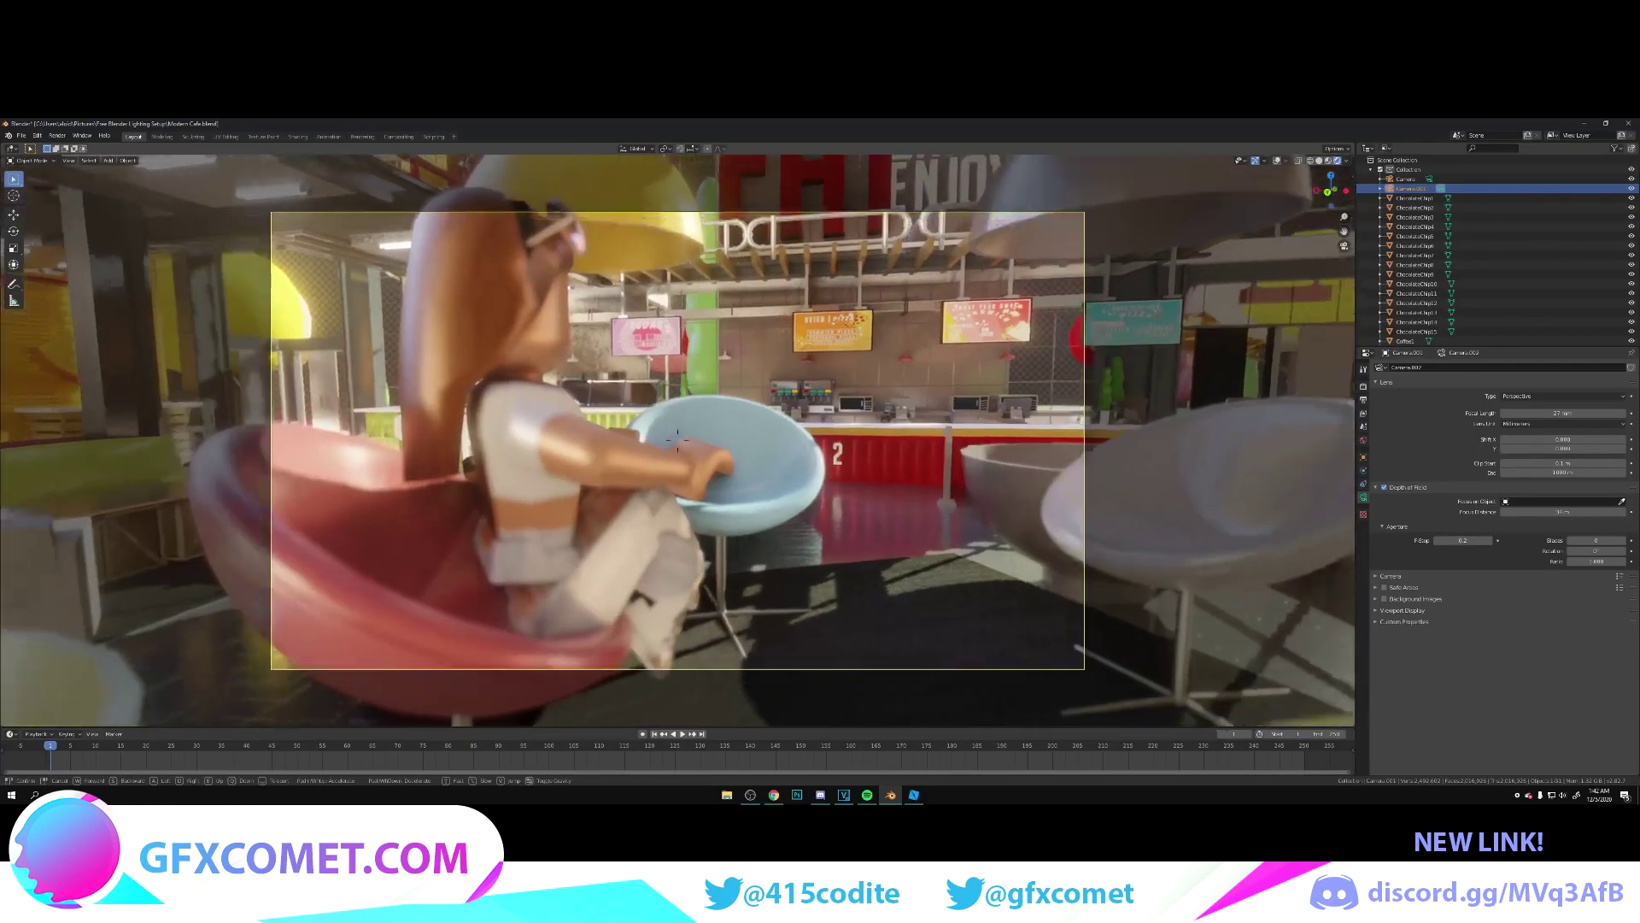
key("s")
key("w")
left_click(595, 459)
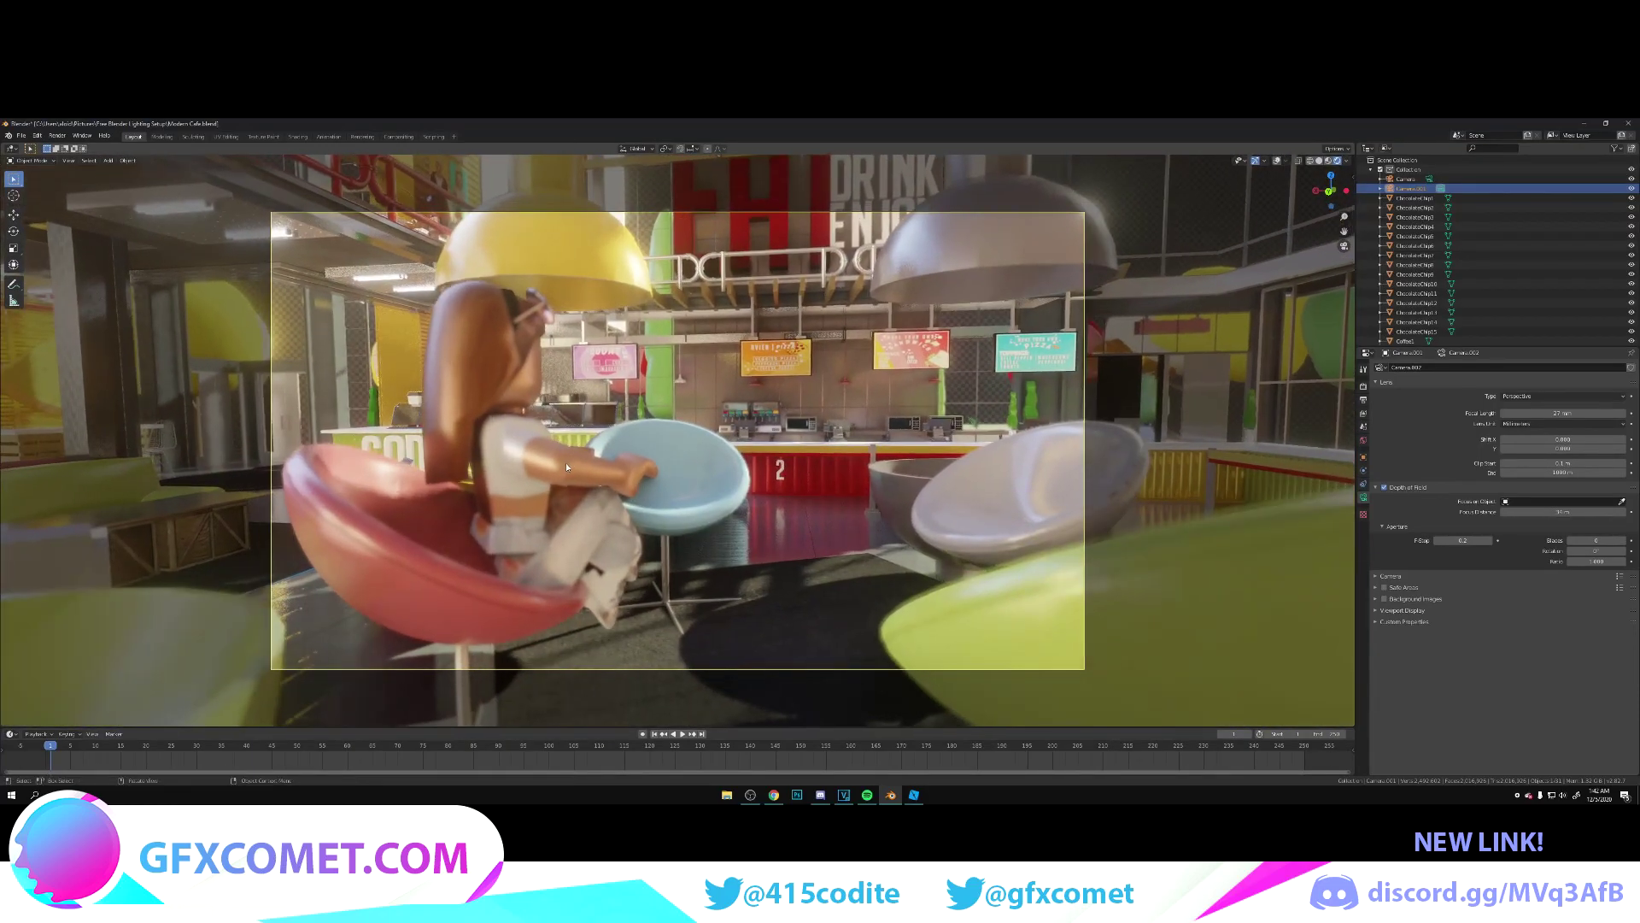
- Select the character, show the viewport overlays, move her along Y toward the light blue egg chair and rotate her about Z
left_click(521, 464)
key("Tab")
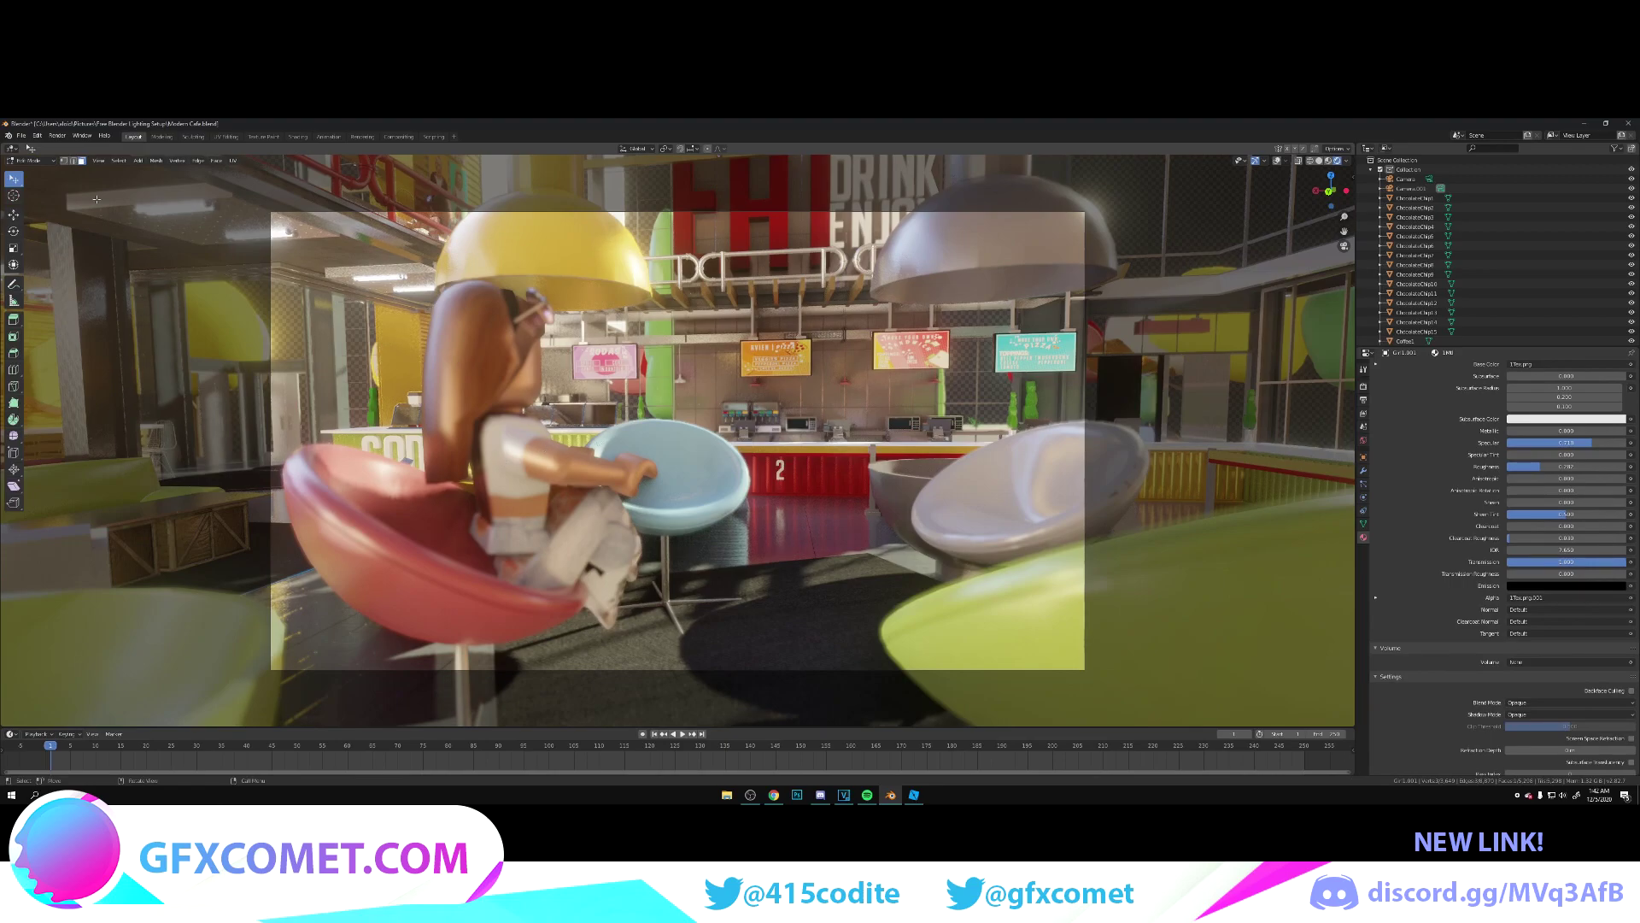
key("Tab")
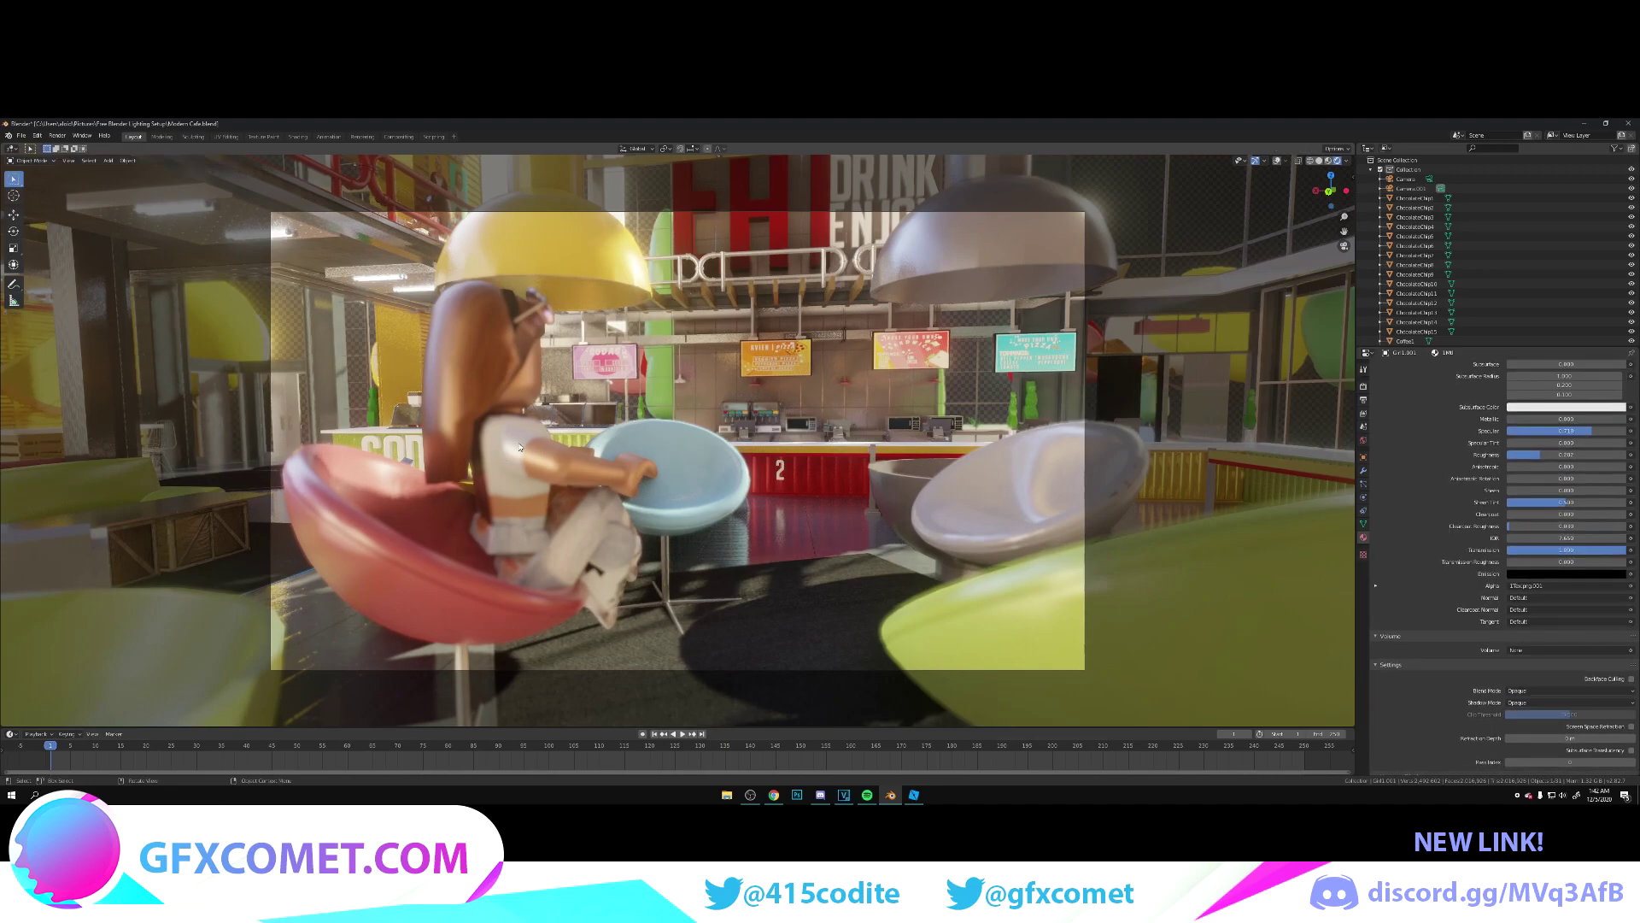
left_click(1278, 160)
key("g")
key("y")
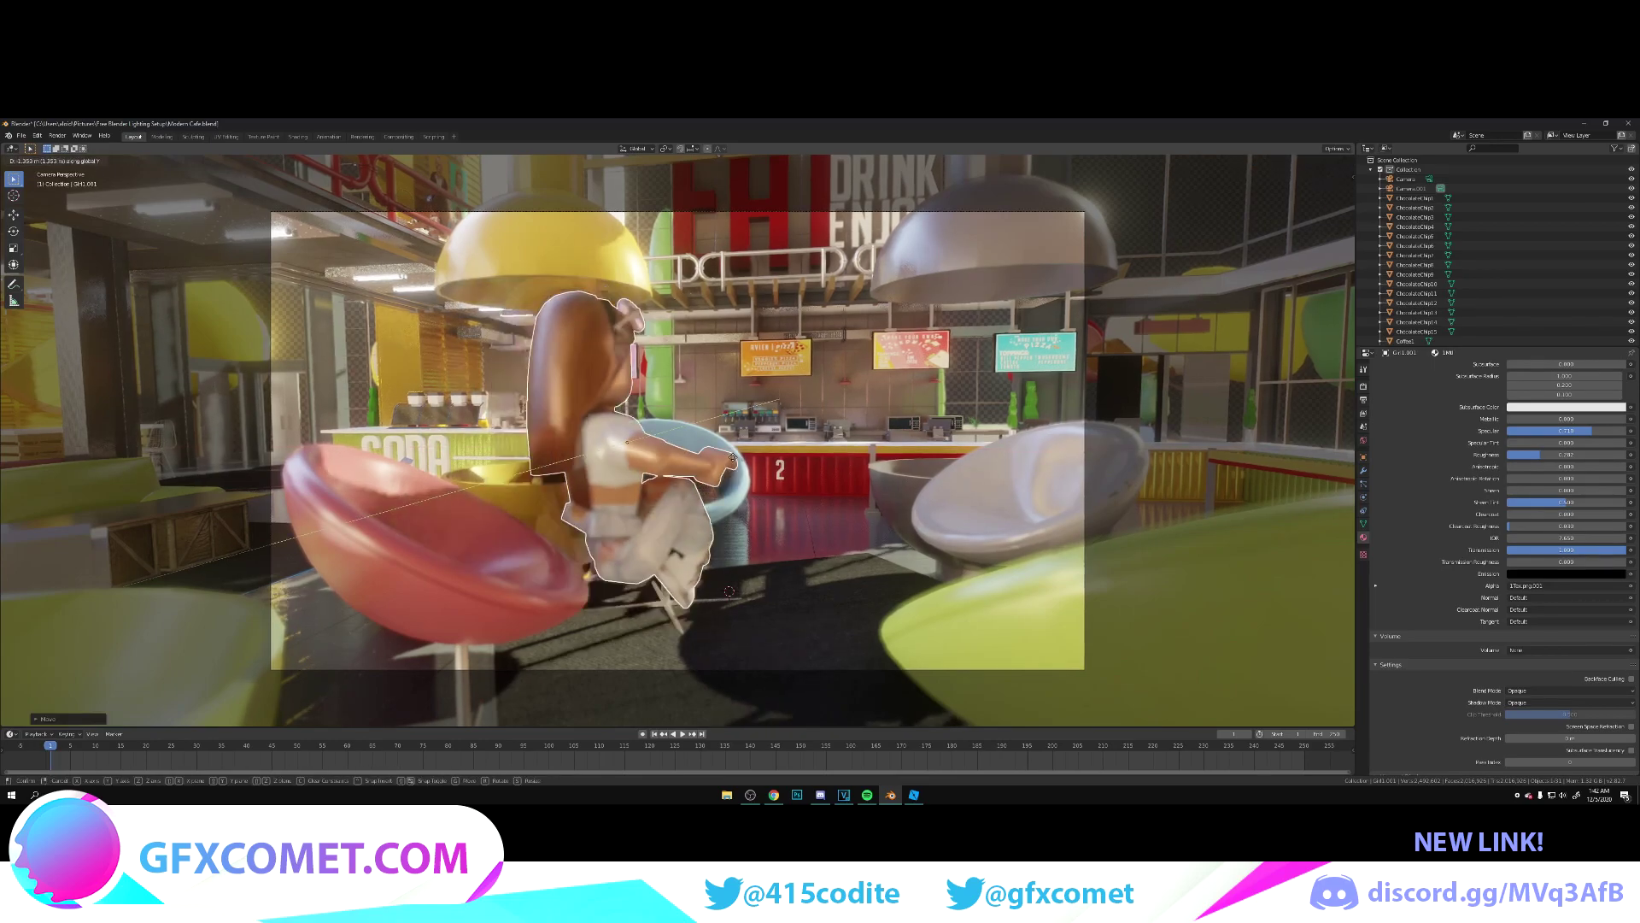
key("r")
key("z")
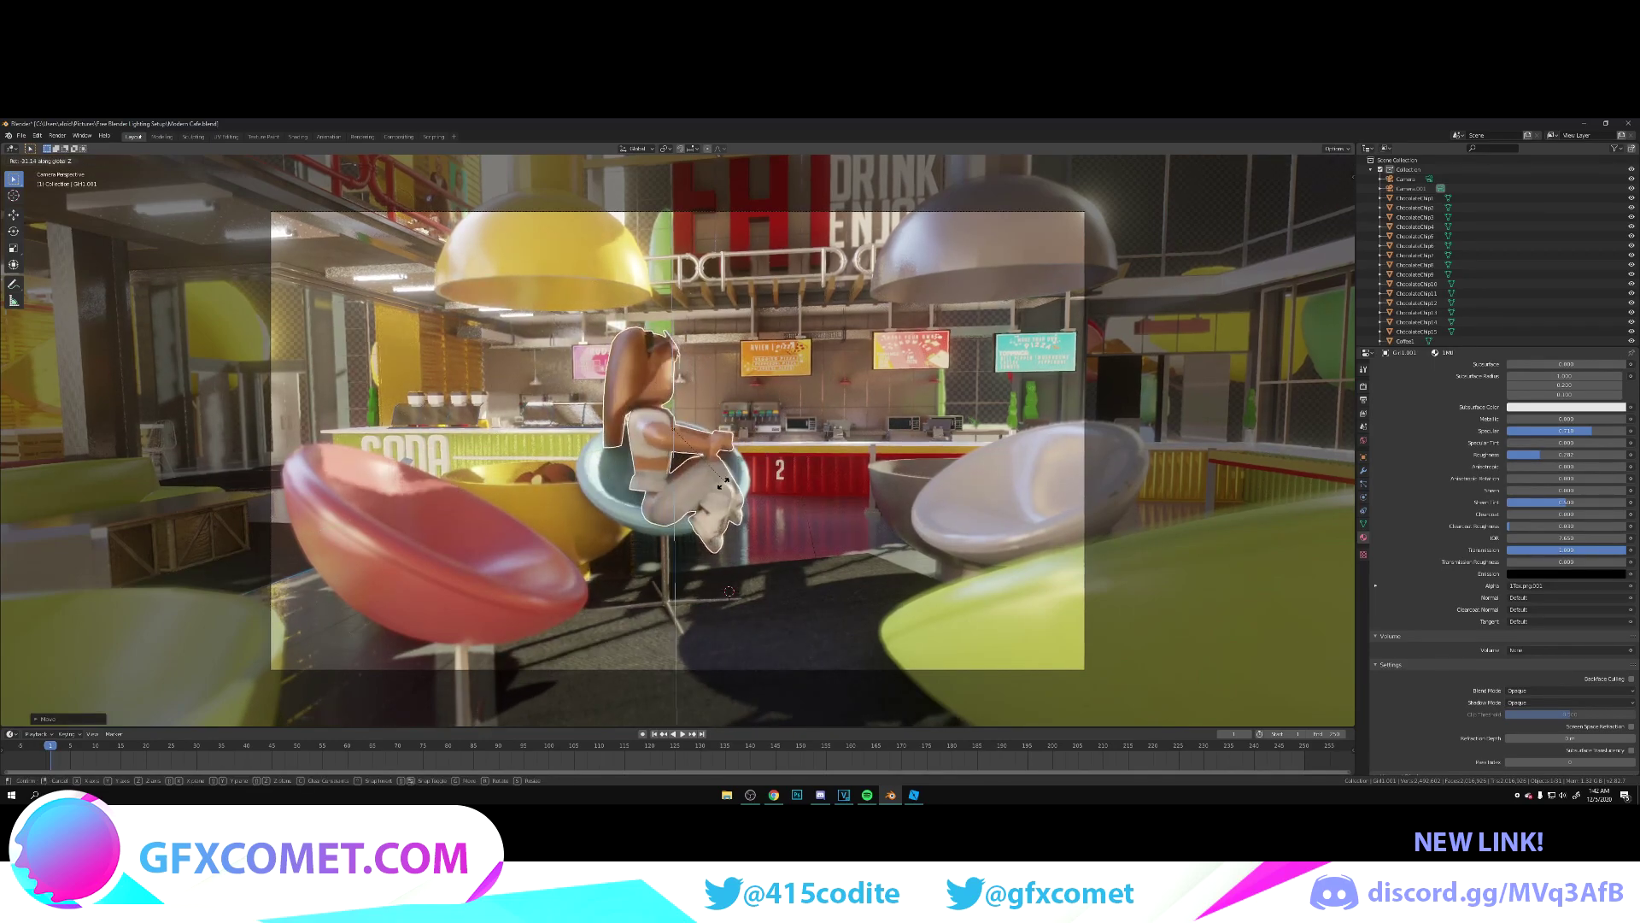
left_click(651, 507)
- Fine-tune the character's position along the axes so she sits in the light blue egg chair, and save the file
key("g")
key("x")
key("y")
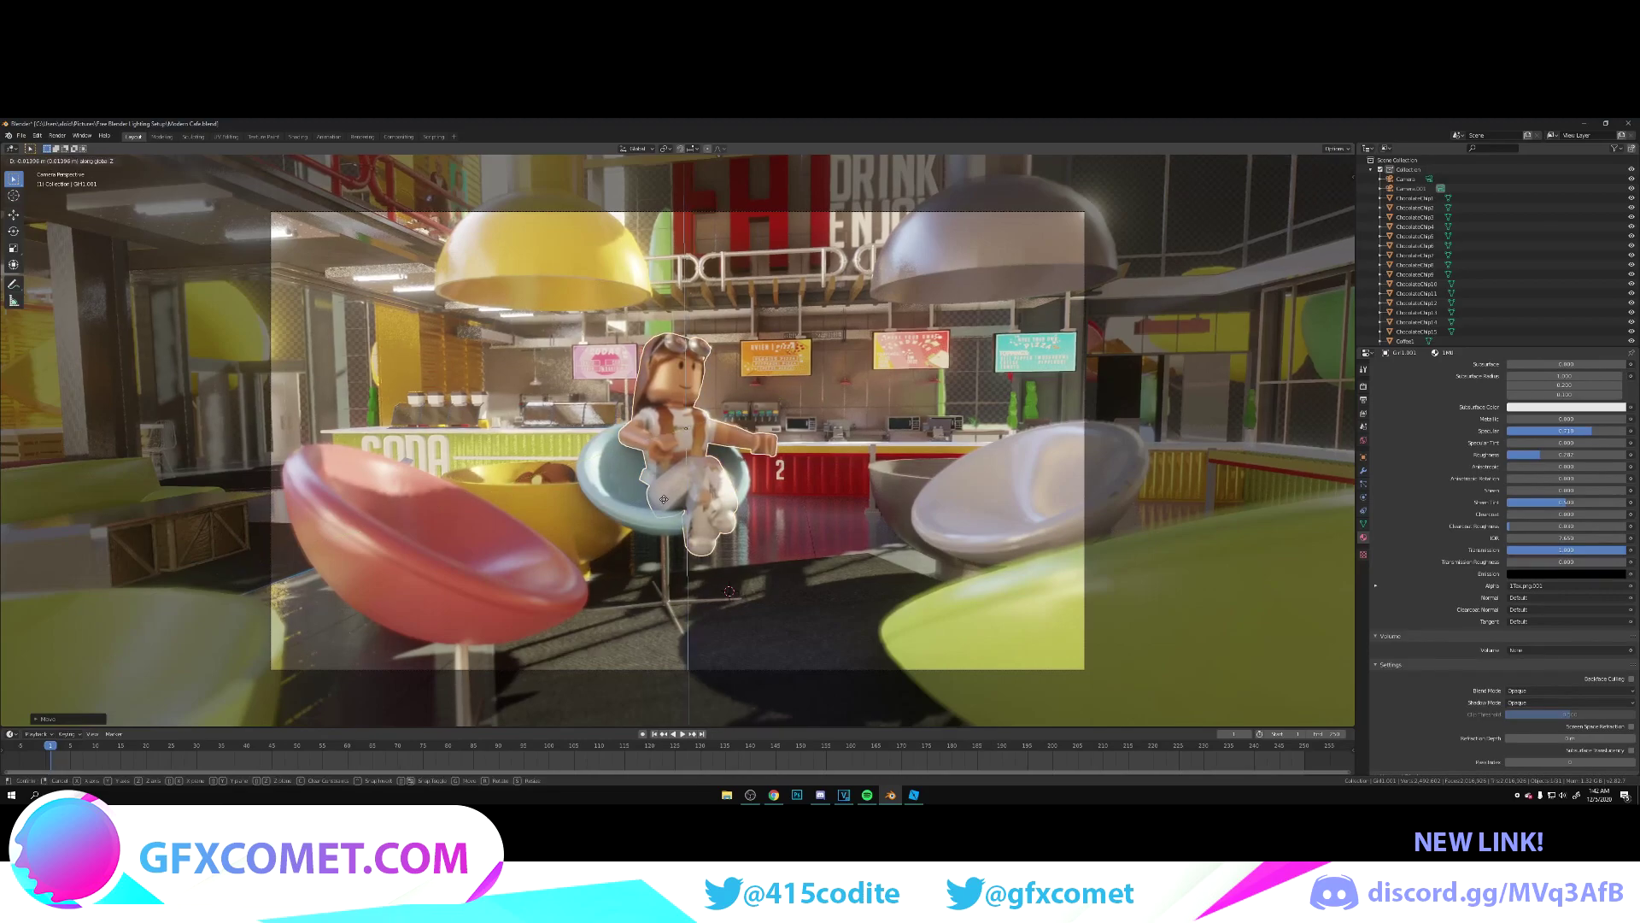
key("x")
key("ctrl+s")
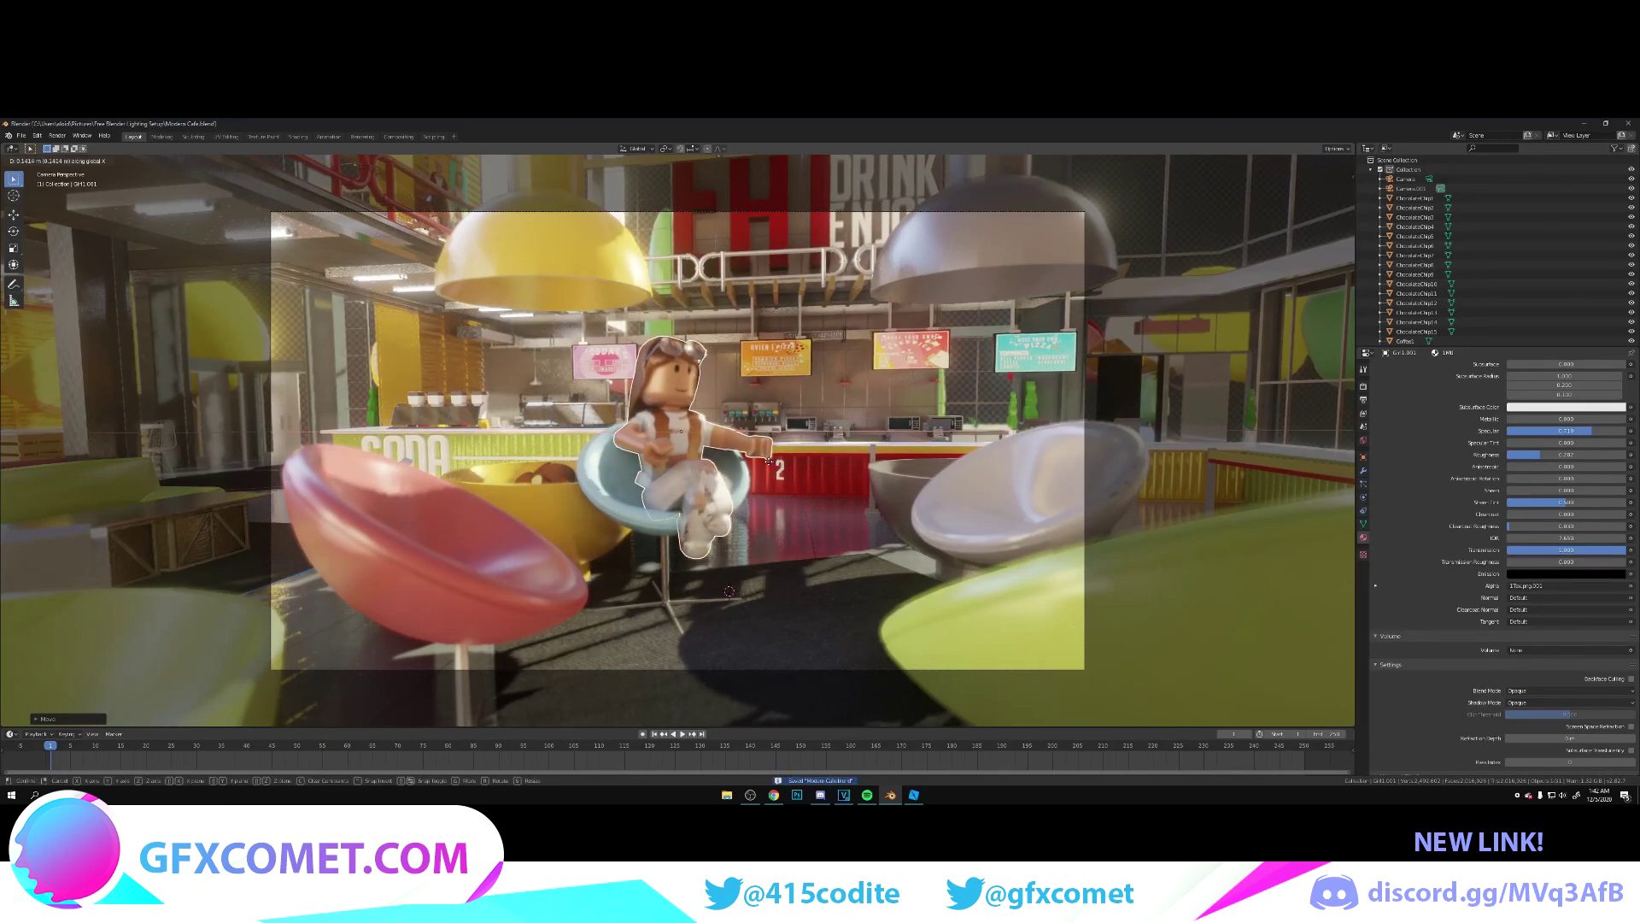
left_click(767, 462)
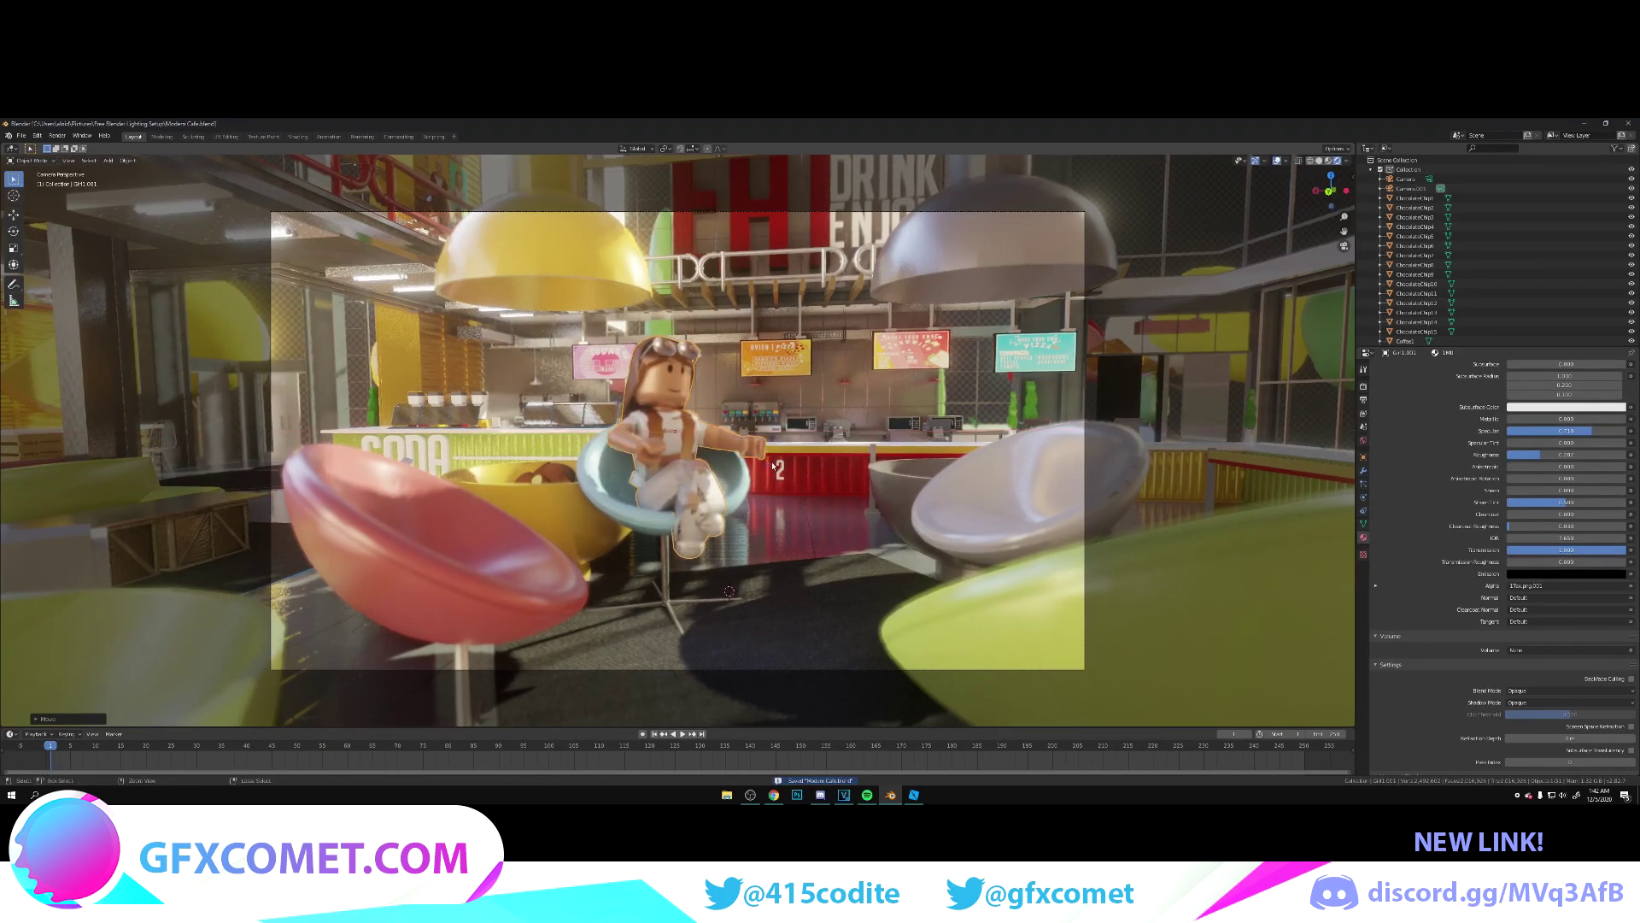
- Deselect the character and move the camera closer to frame her opposite the white egg chair, facing the counter
left_click(877, 444)
key("alt+a")
key("shift+grave")
key("w")
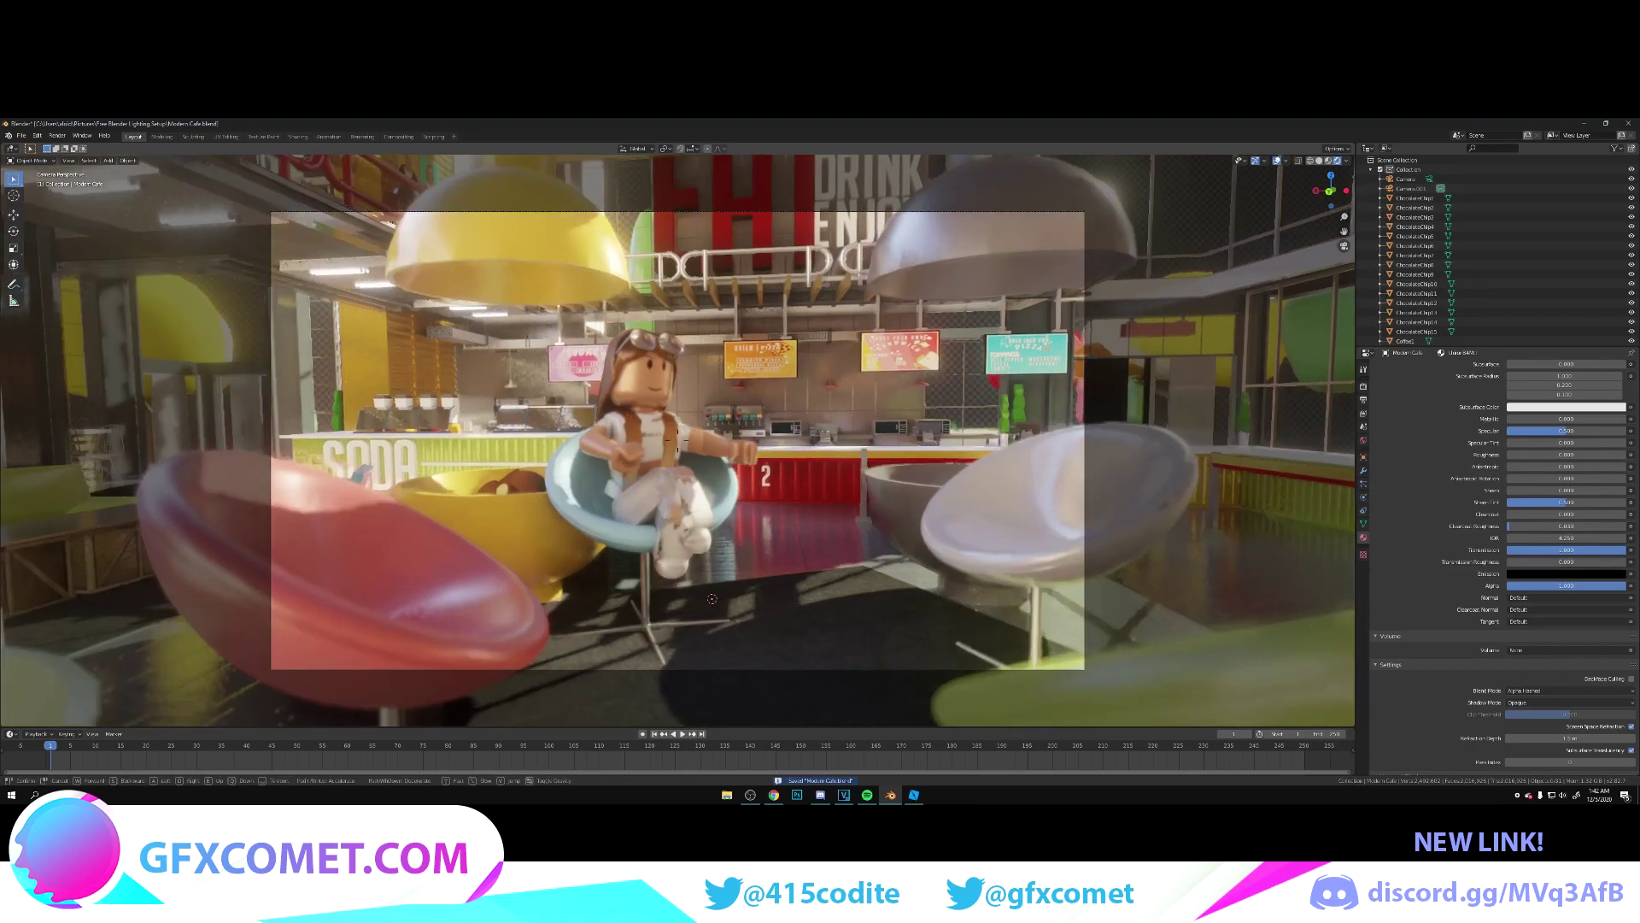
key("s")
key("w")
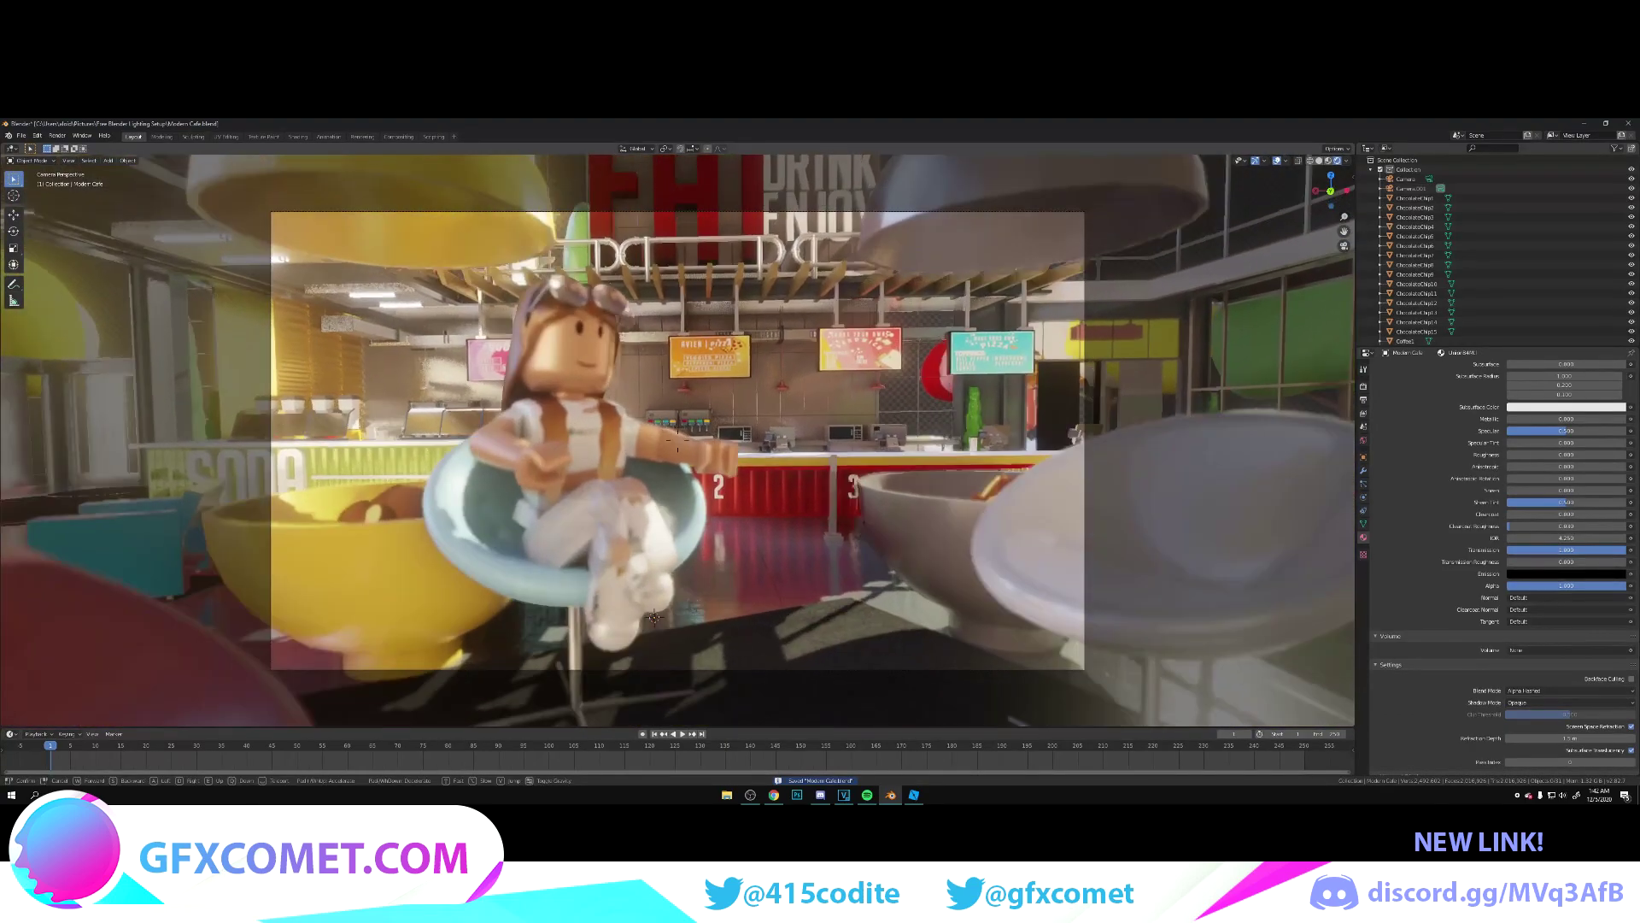
key("s")
key("w")
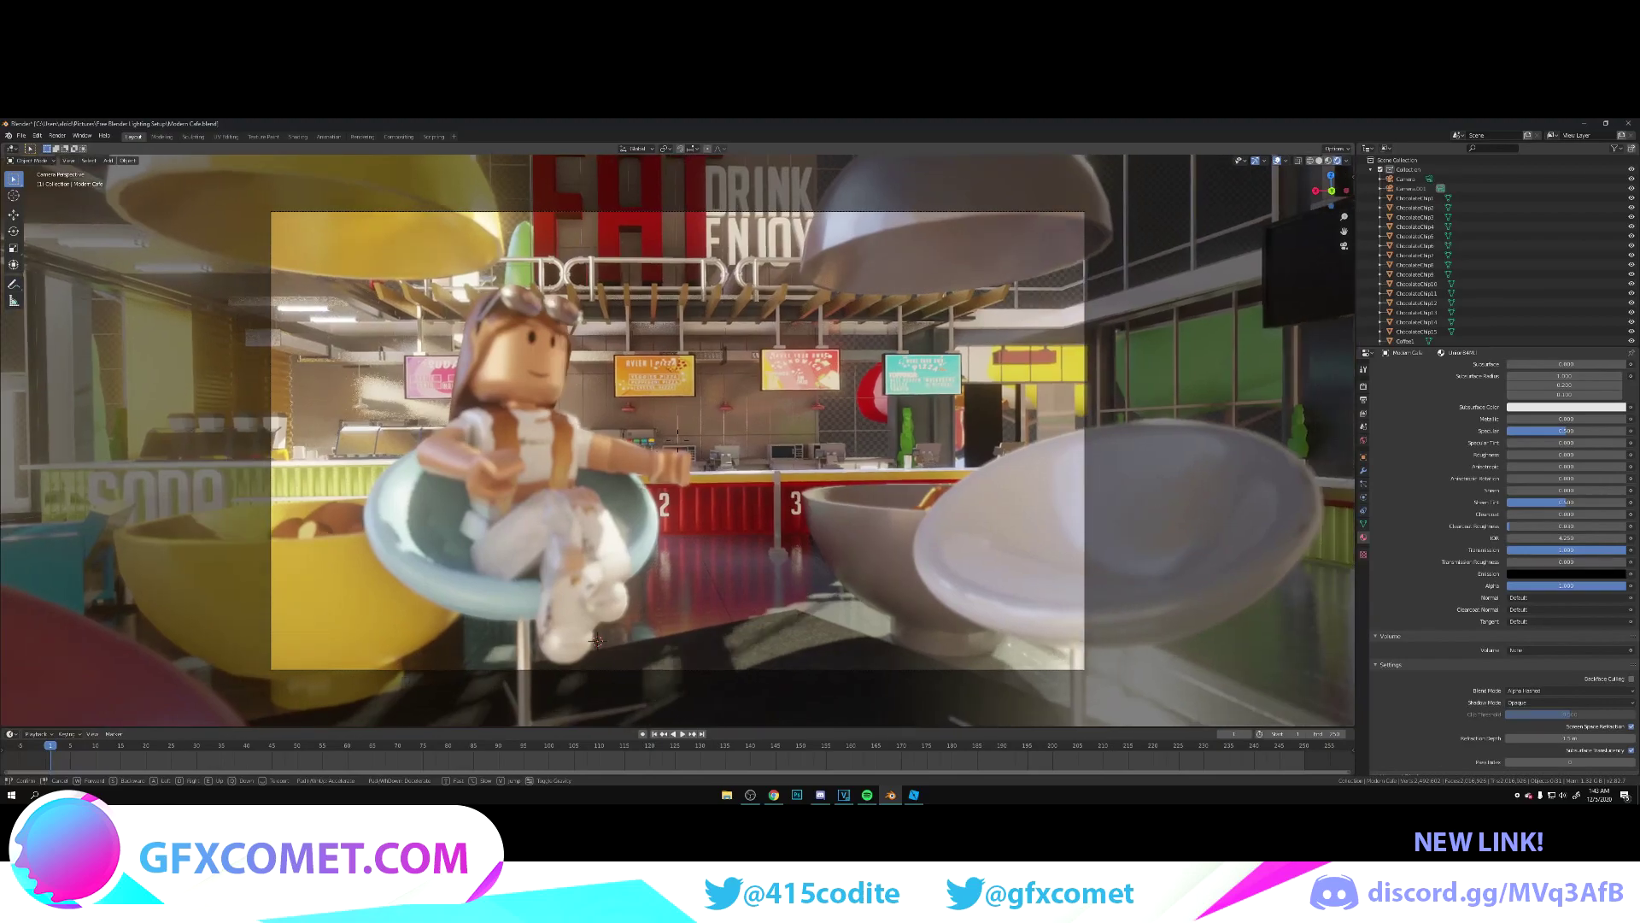
key("d")
key("a")
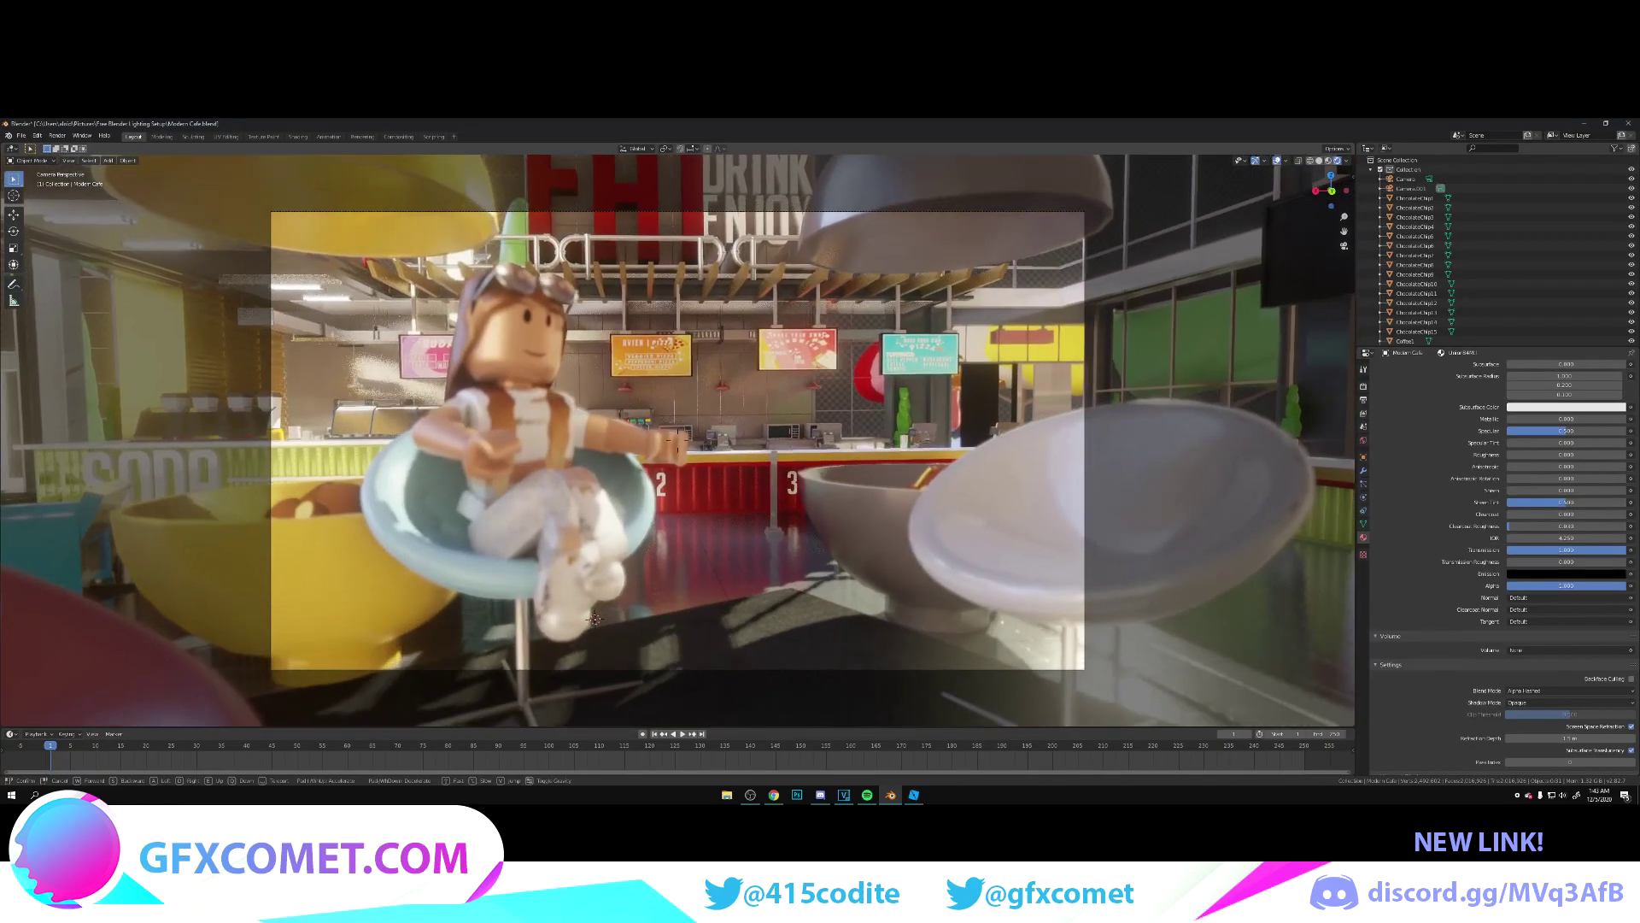
- Fine-tune the camera's distance and angle so the character and the whole white egg chair fit the frame, and save the file
key("w")
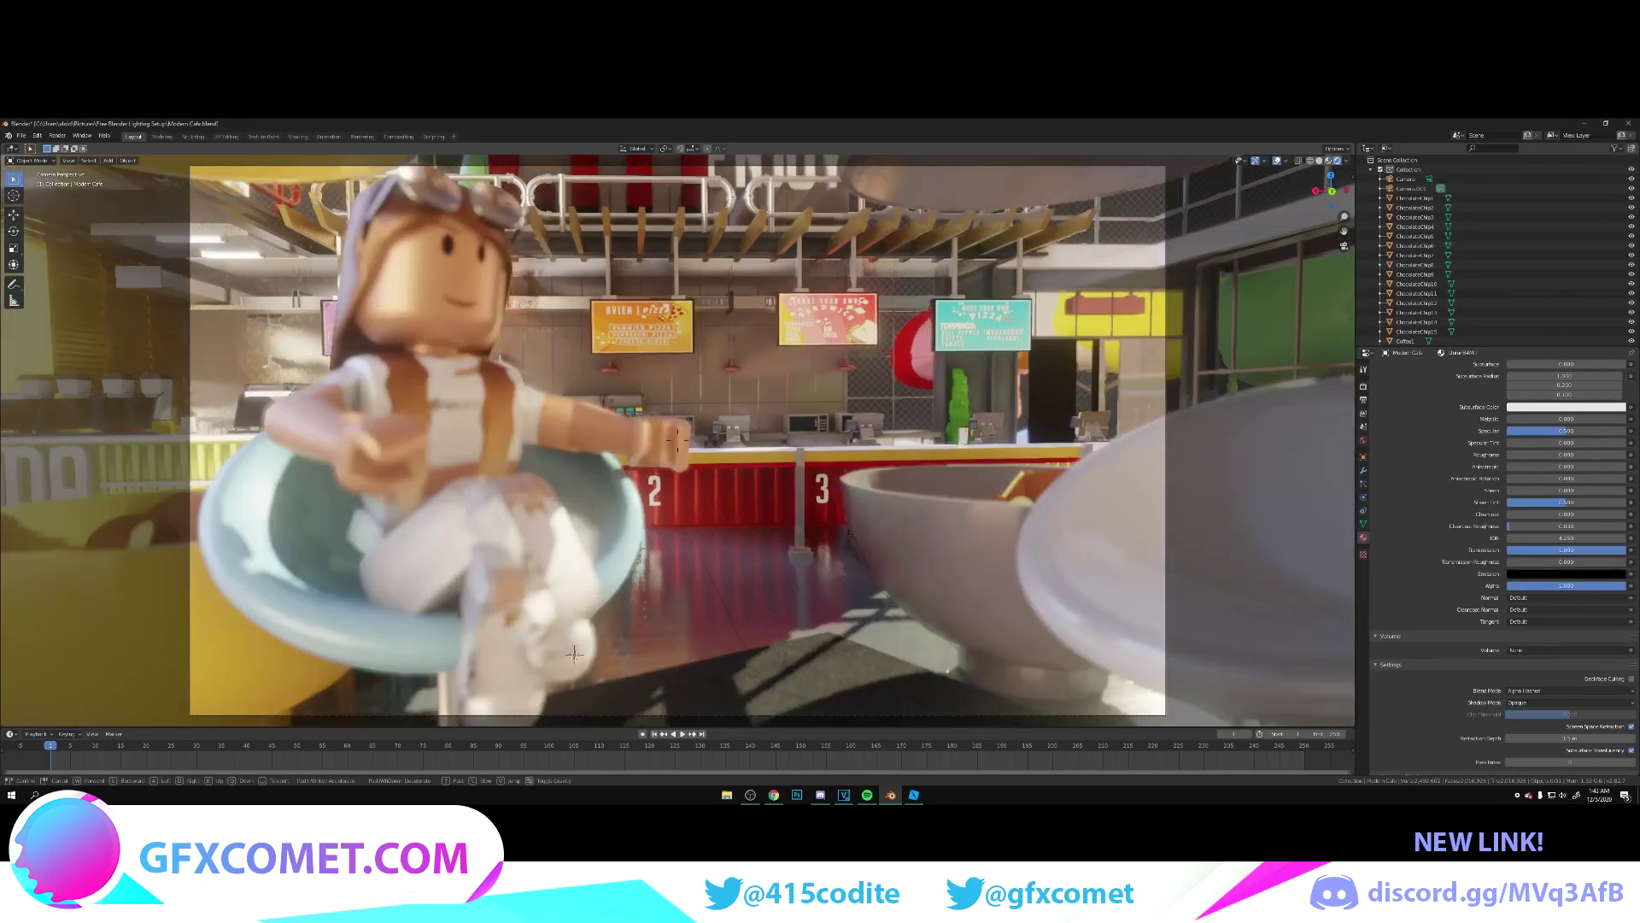
key("w")
key("s")
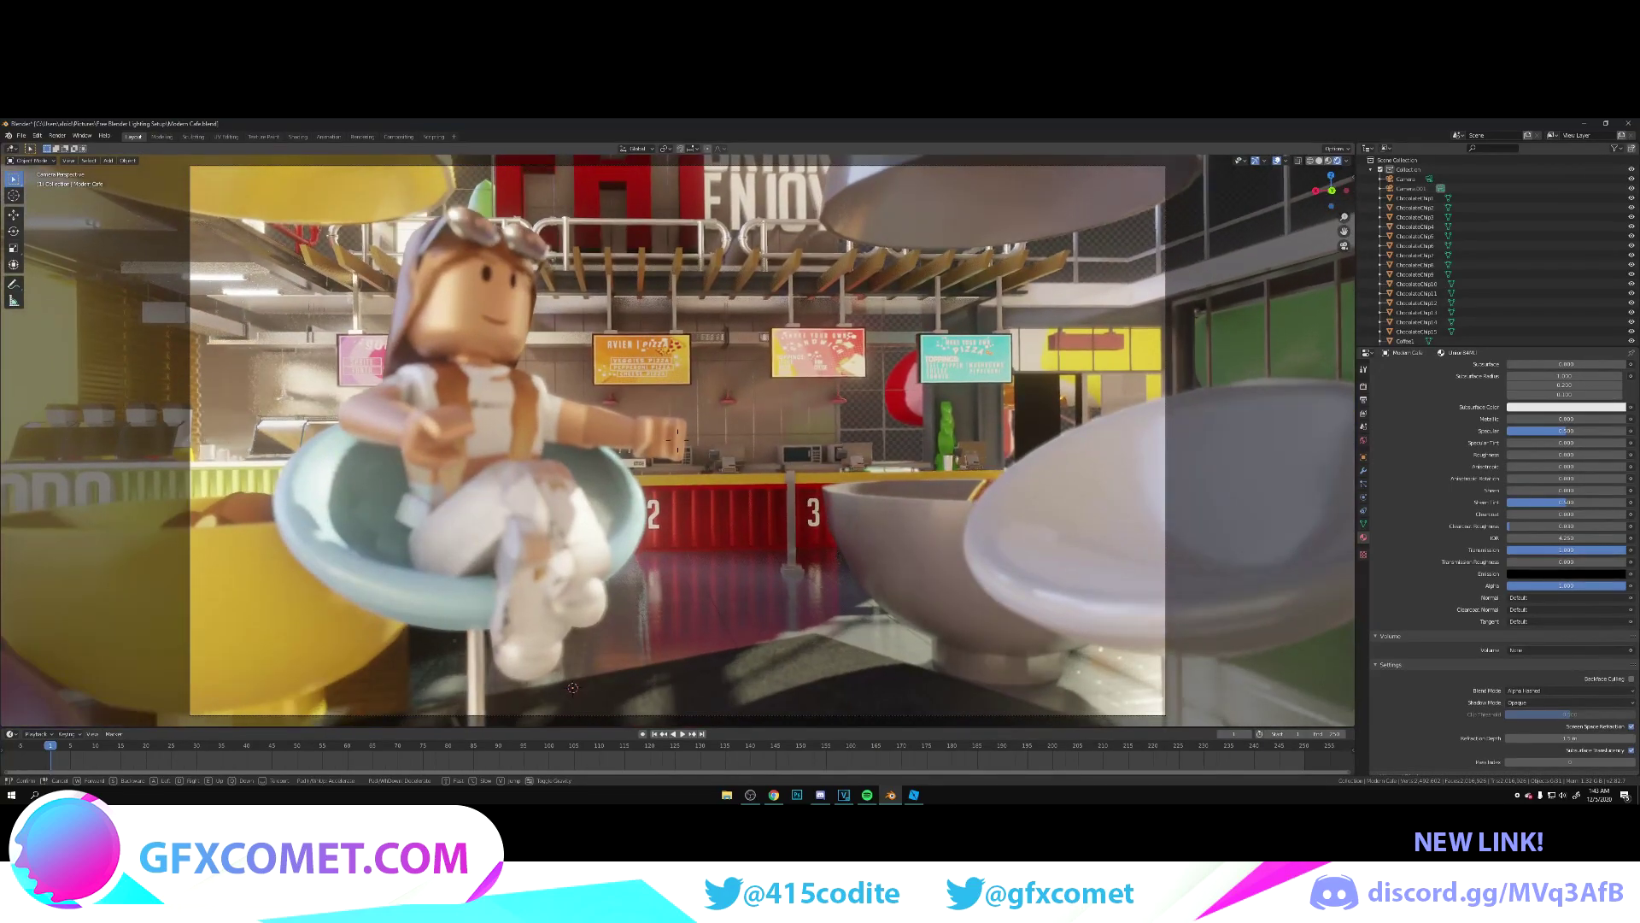
key("s")
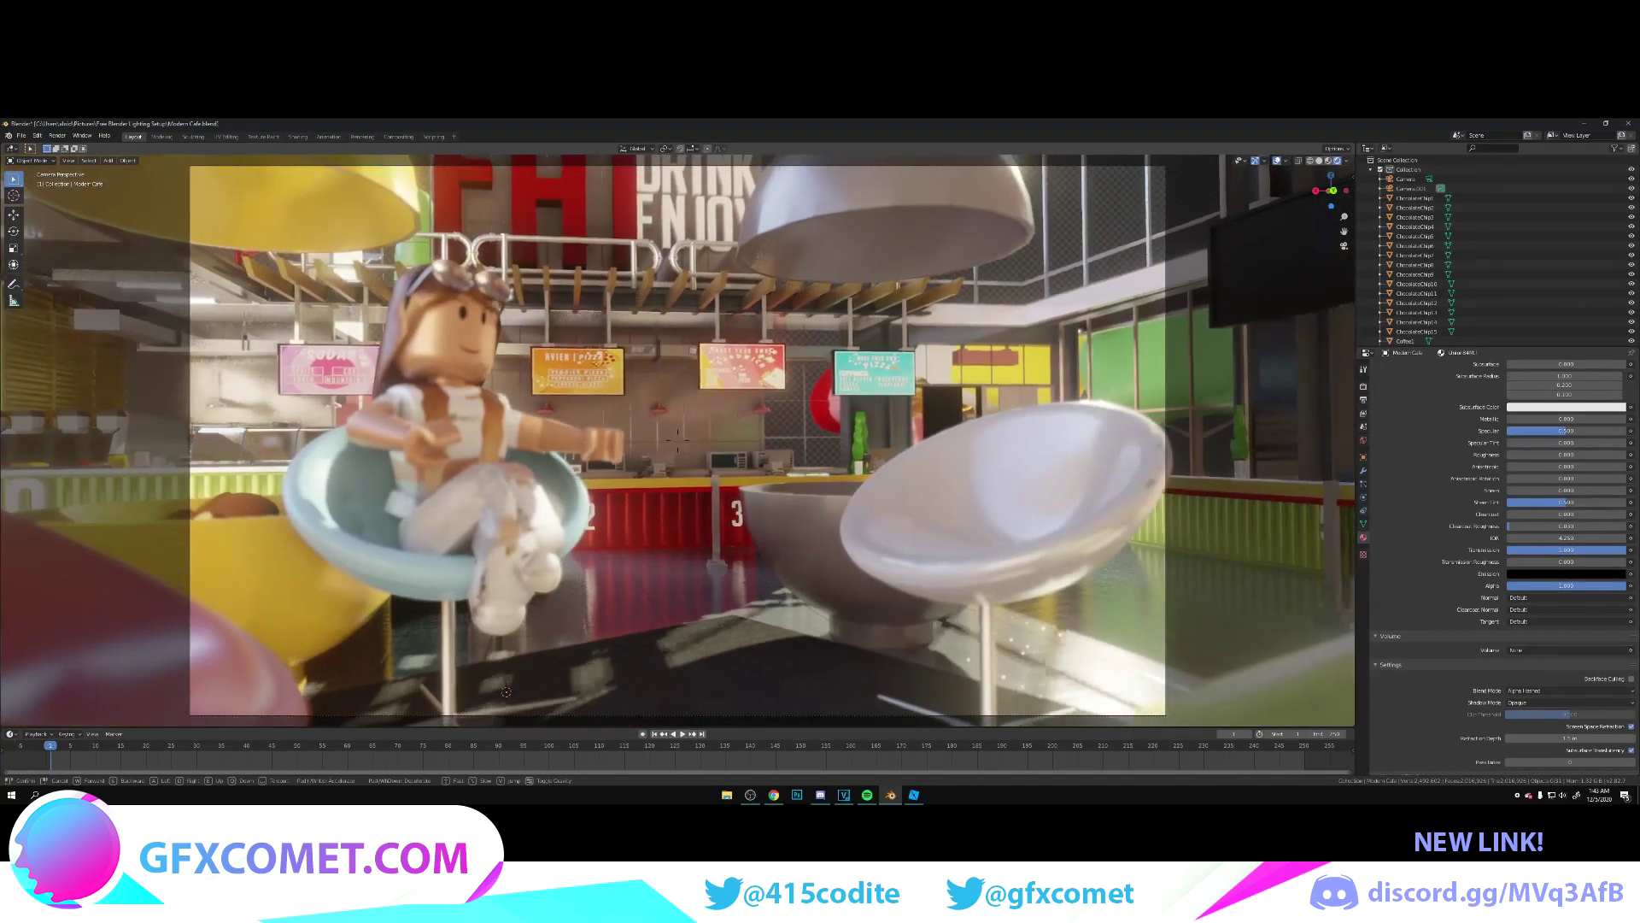
key("w")
key("d")
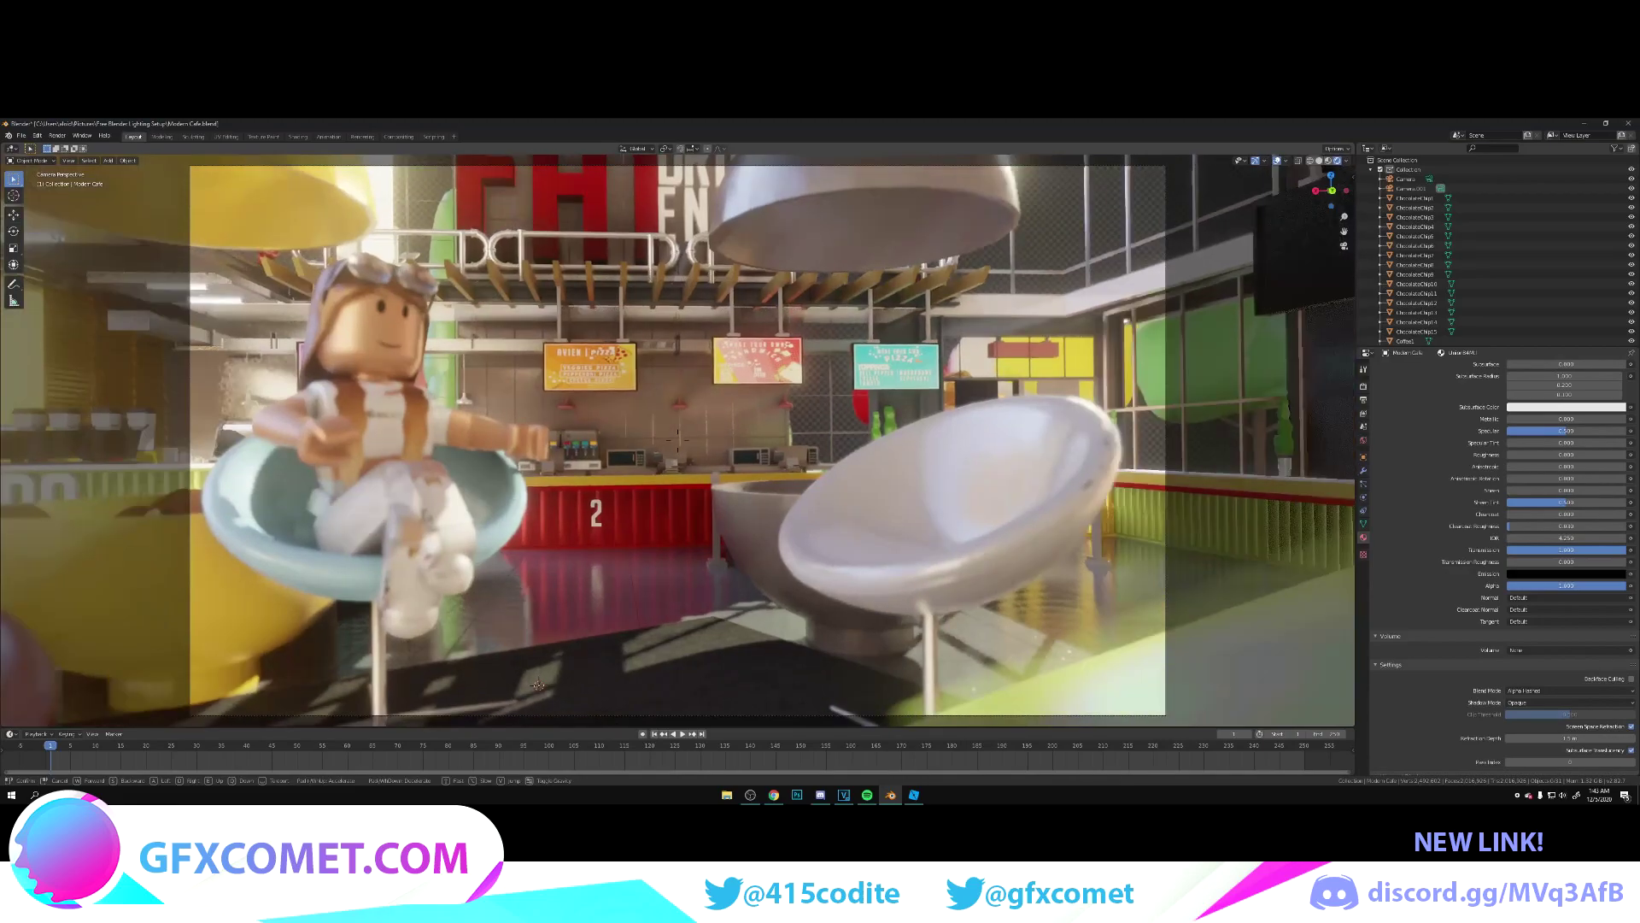
key("a")
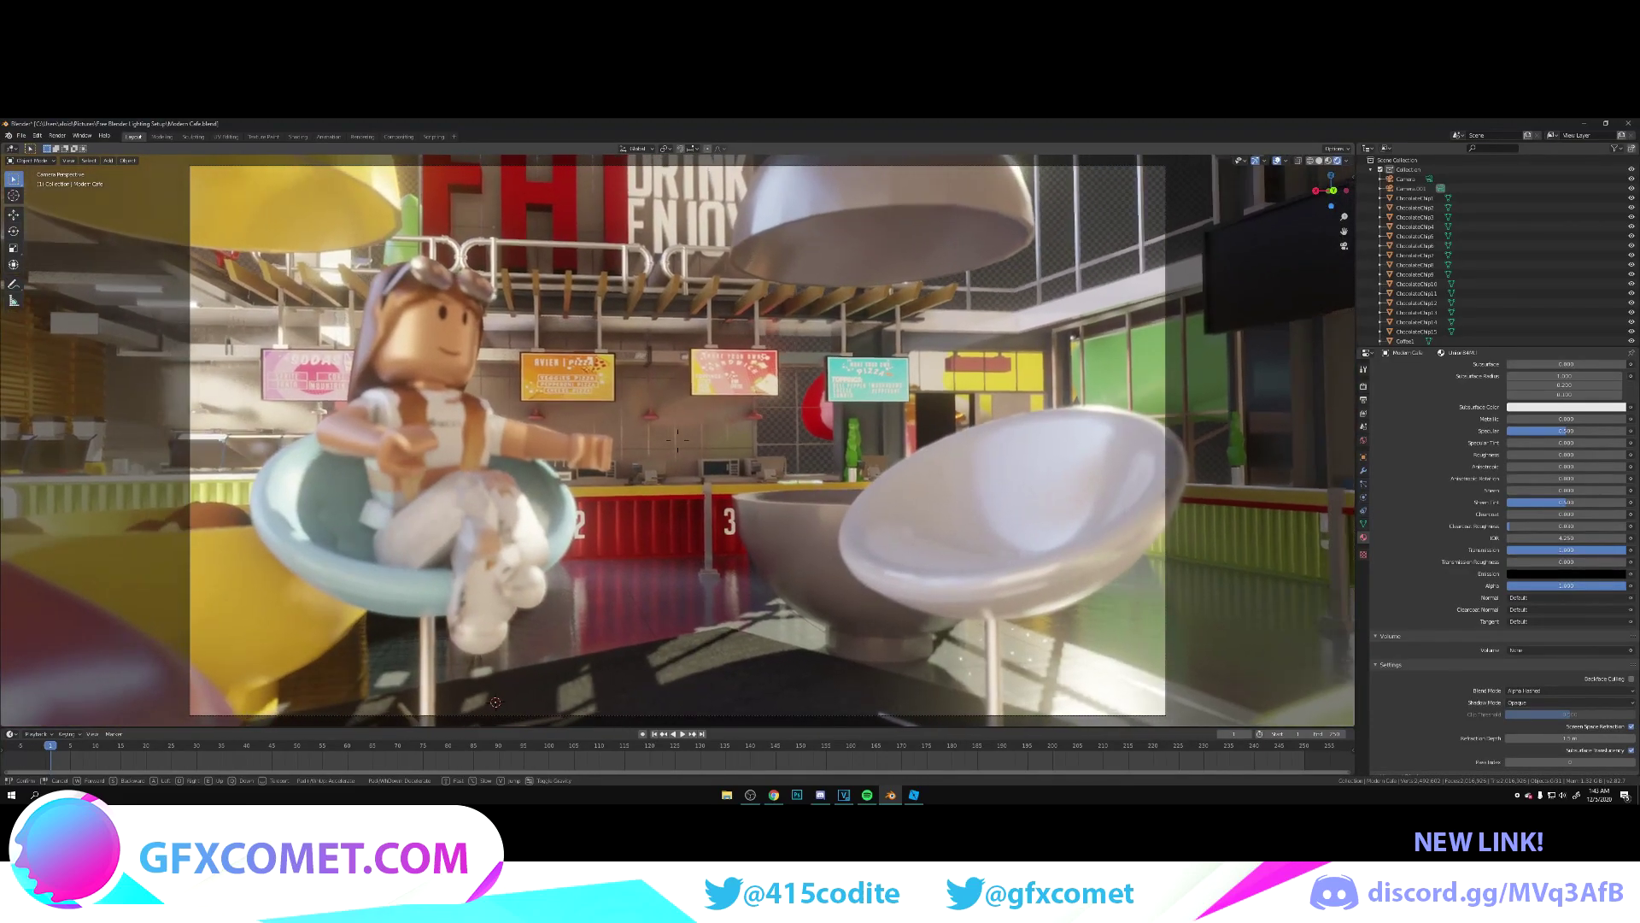
left_click(677, 439)
key("ctrl+s")
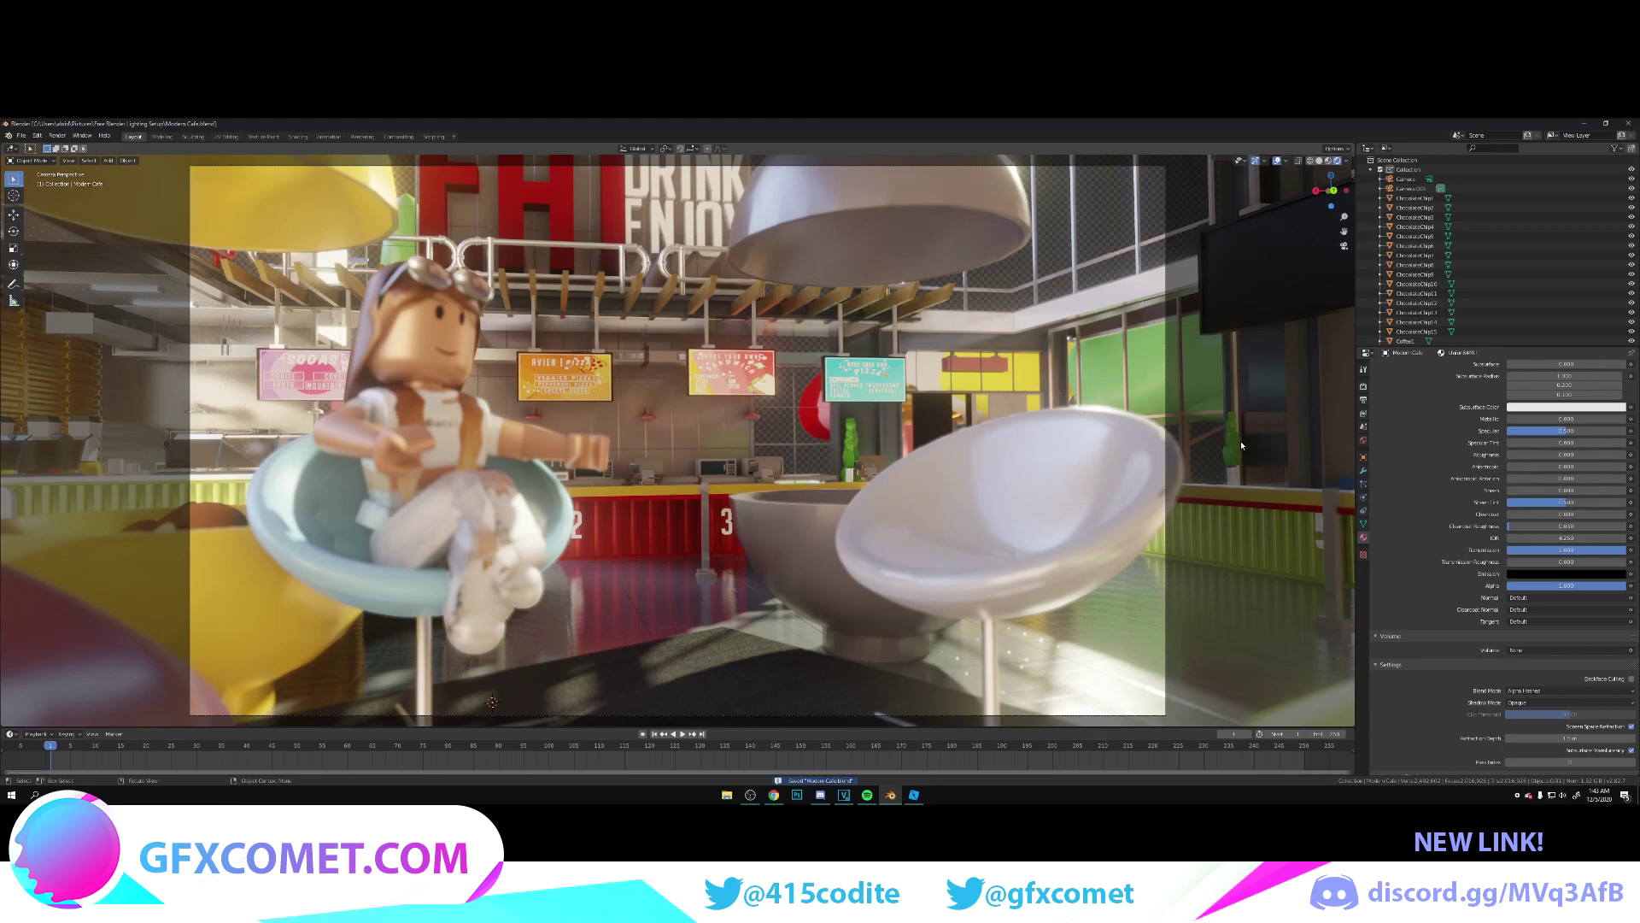
- Select the second camera, shorten its focus distance to sharpen the character, adjust the F-stop, and save the file
left_click(1411, 188)
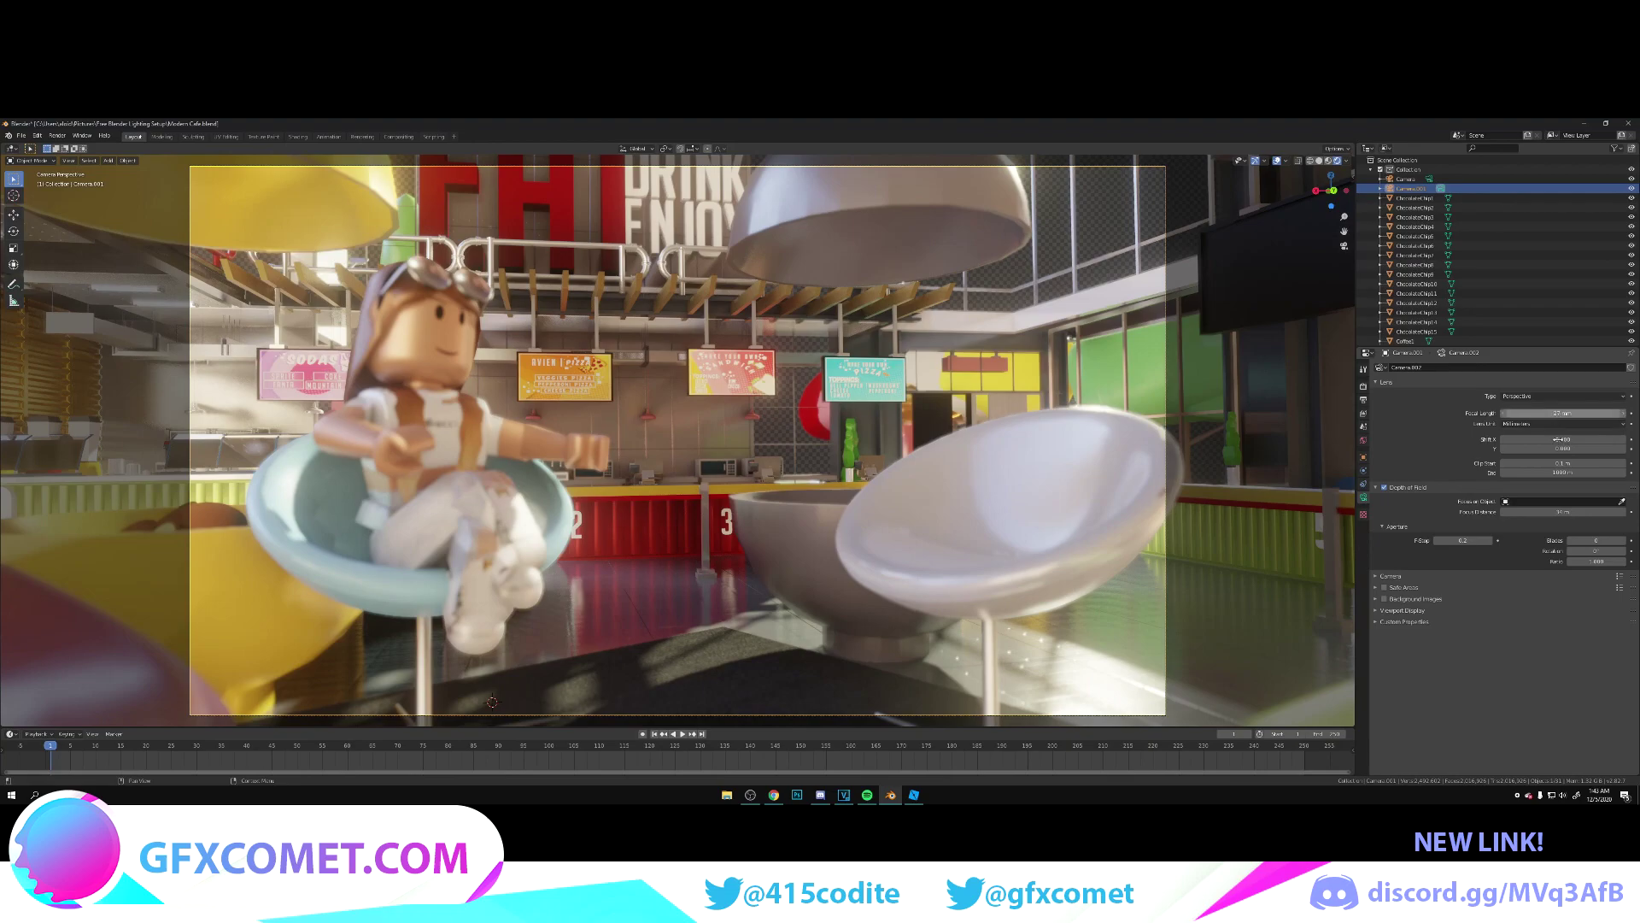
left_click_drag(1551, 505, 1512, 510)
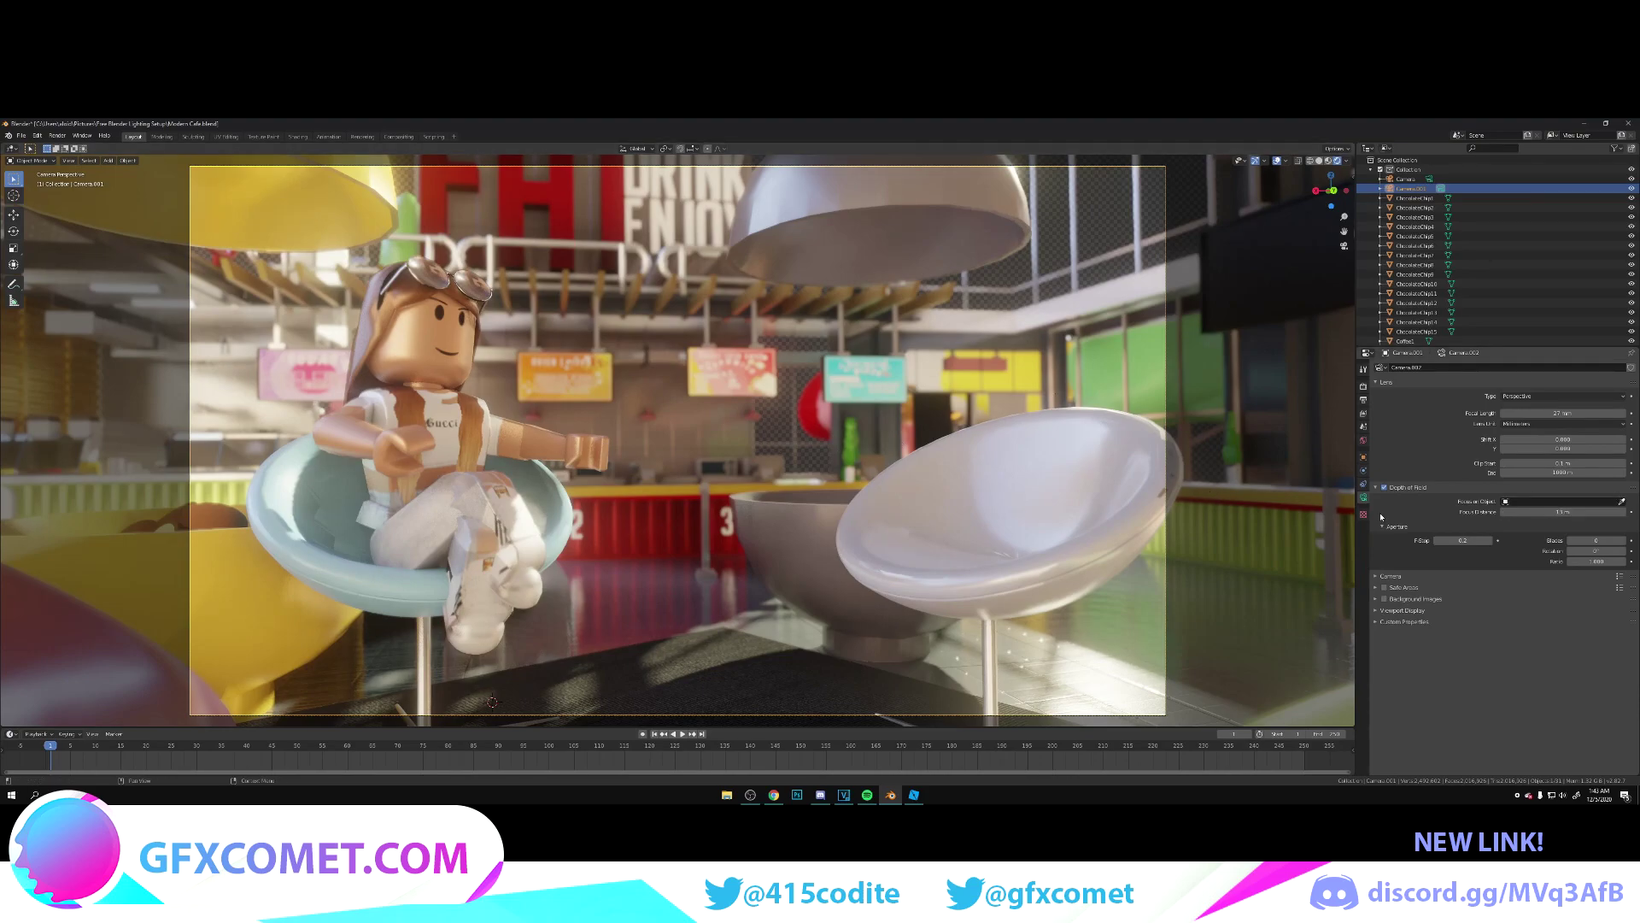
type("0.4")
key("Return")
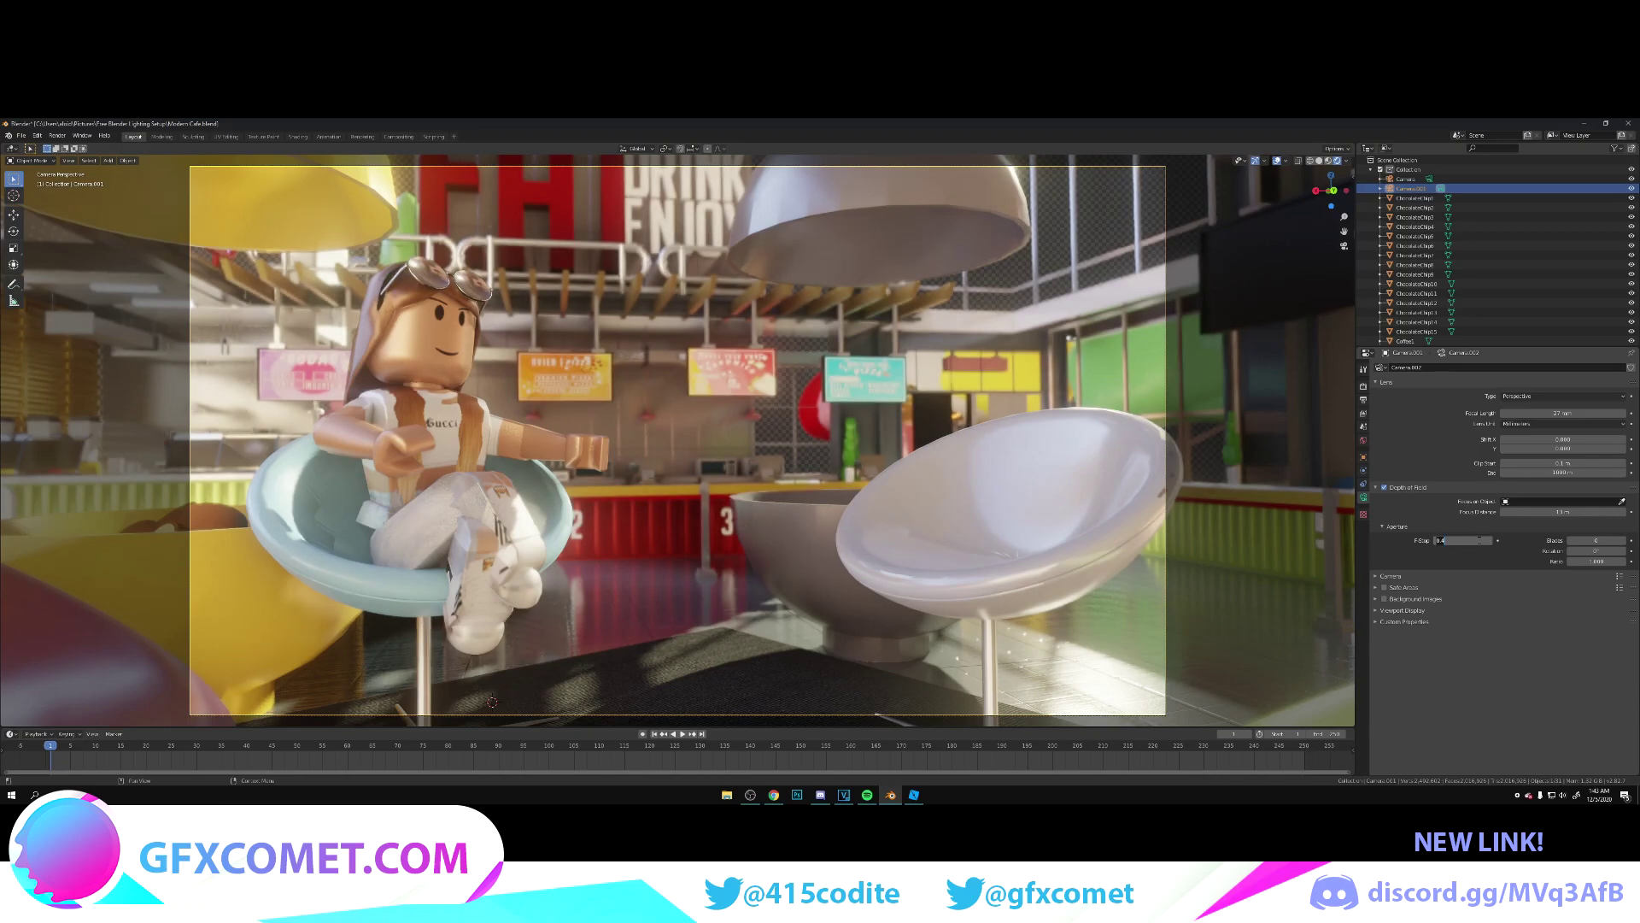
key("Return")
key("ctrl+s")
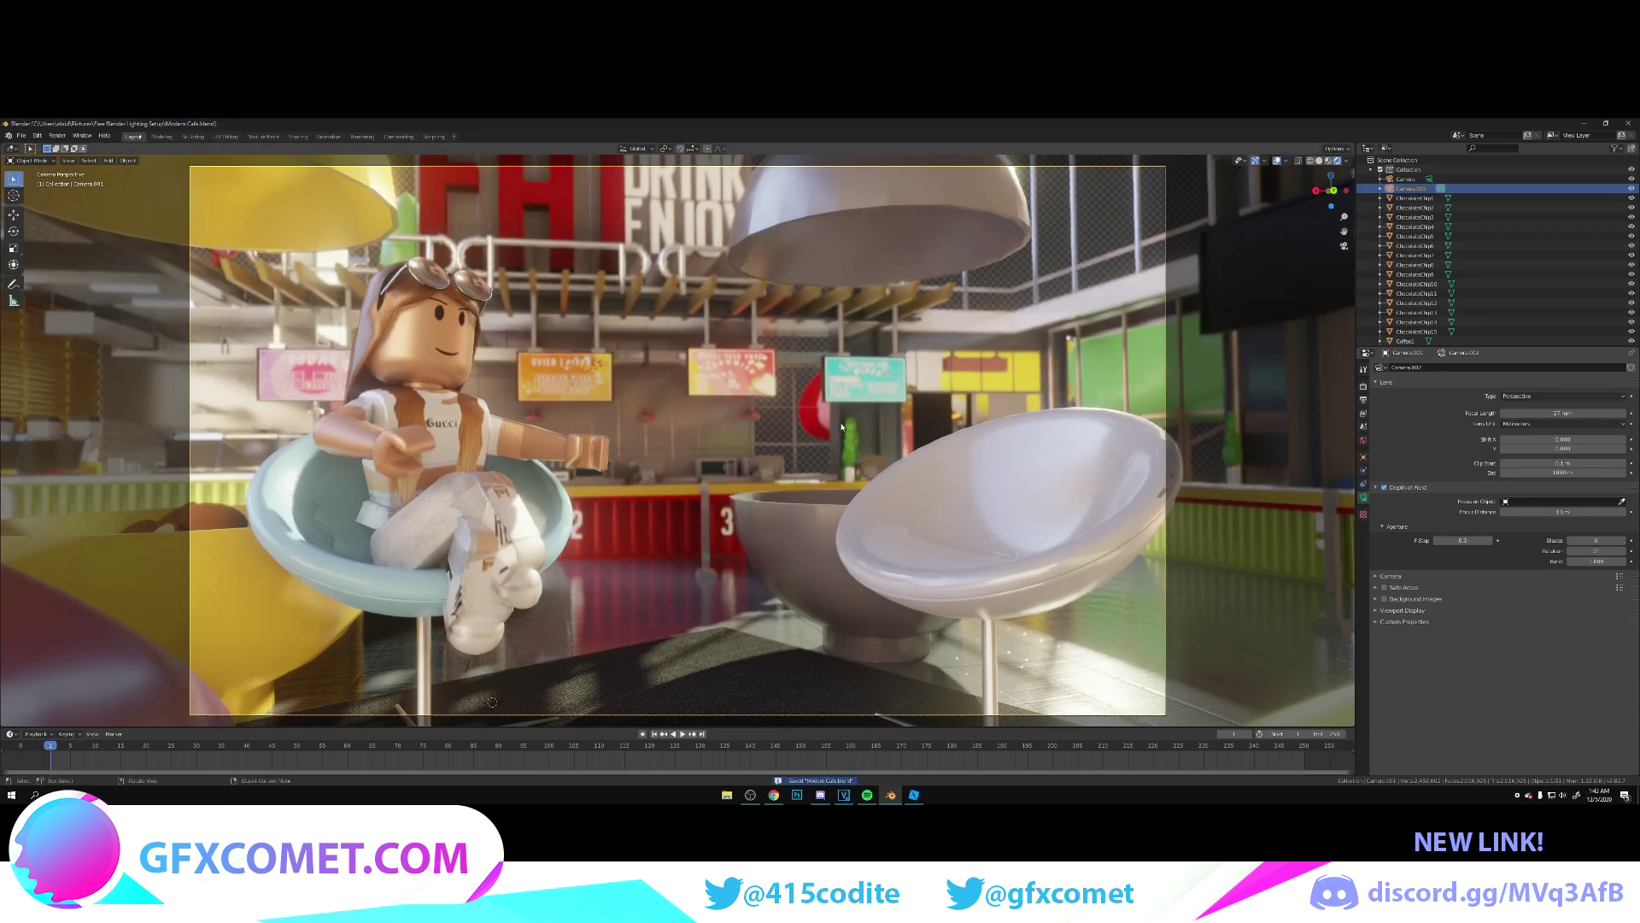